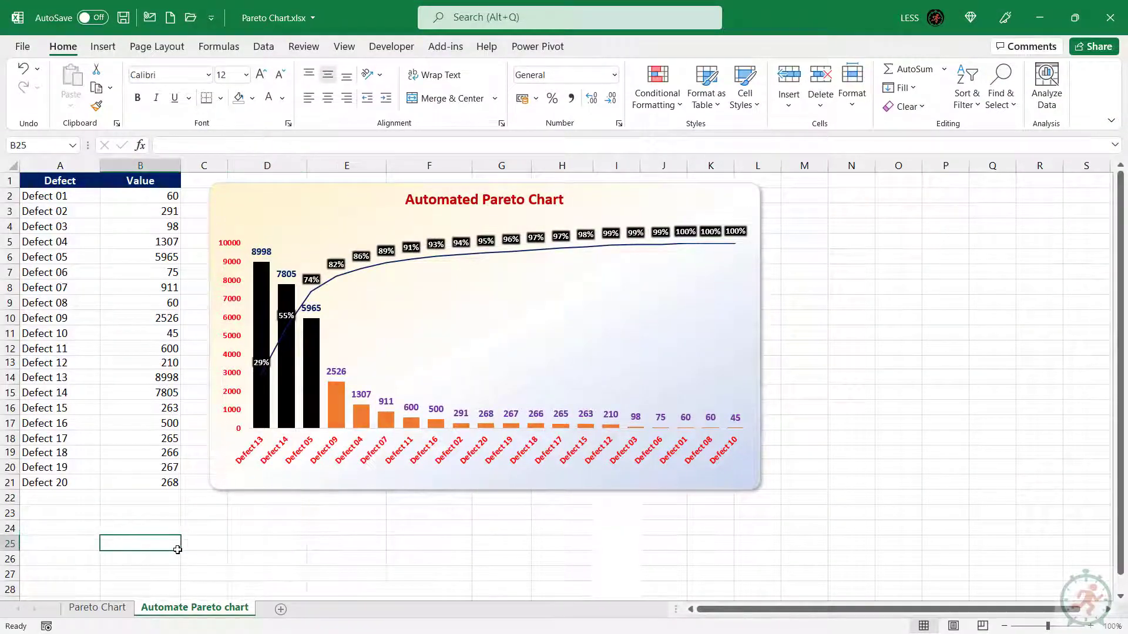
Change Defect 18's value in B19 to 18002.
left_click(261, 529)
left_click(261, 568)
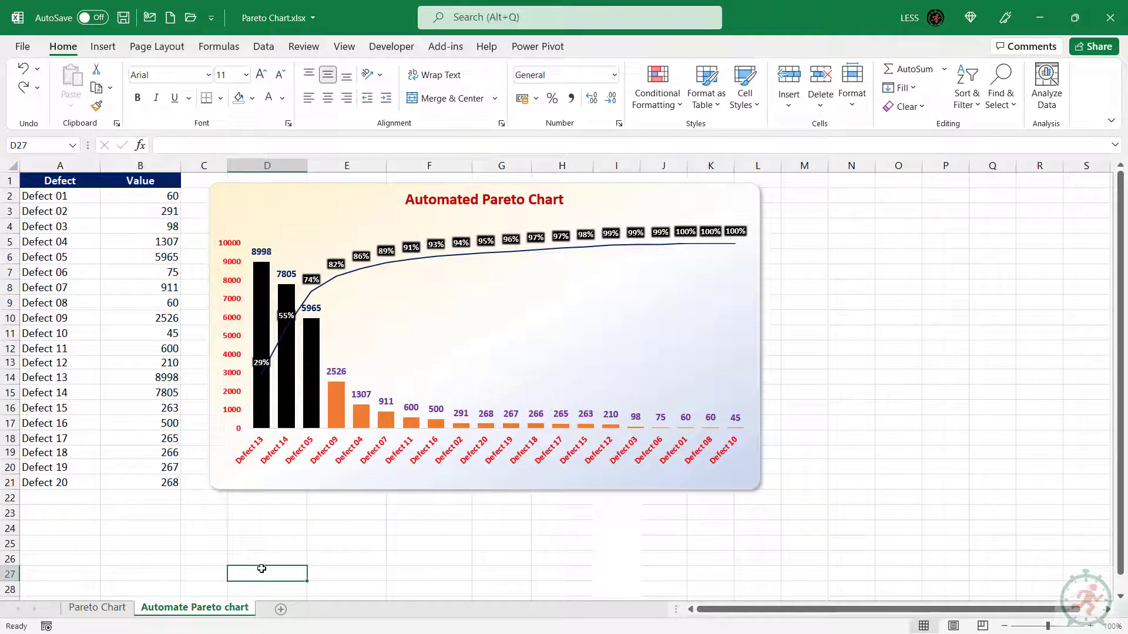
left_click(172, 453)
type("1800")
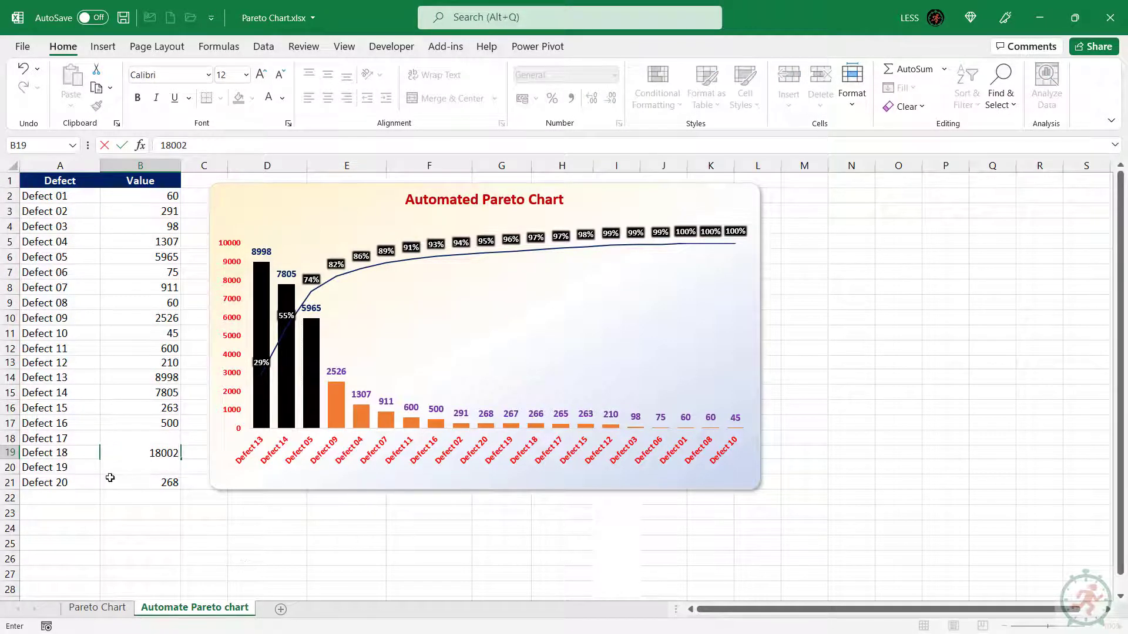
type("2")
key("Return")
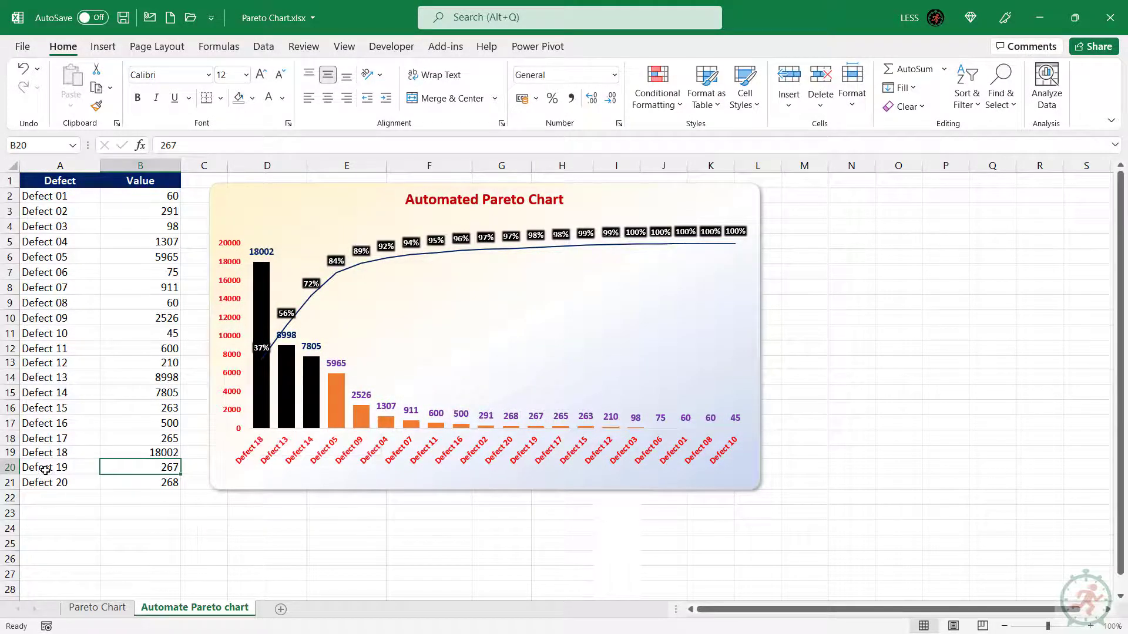
Extend the table to Defect 25, setting Defect 21 to 7600 and Defect 23 to 5300.
left_click_drag(45, 470, 175, 559)
left_click(161, 493)
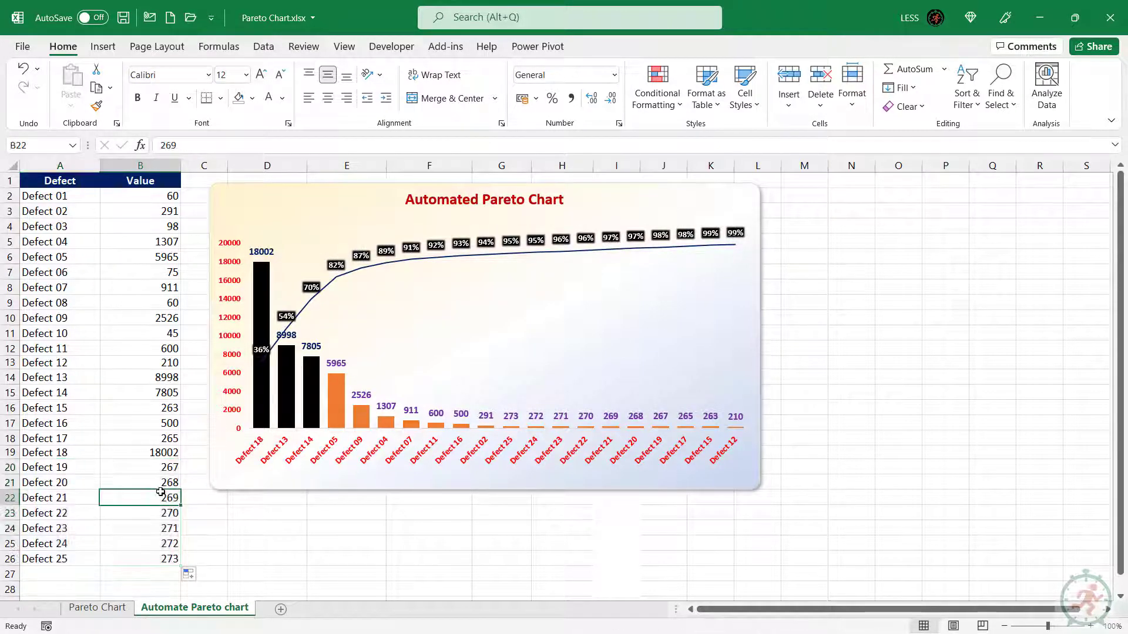
type("7600")
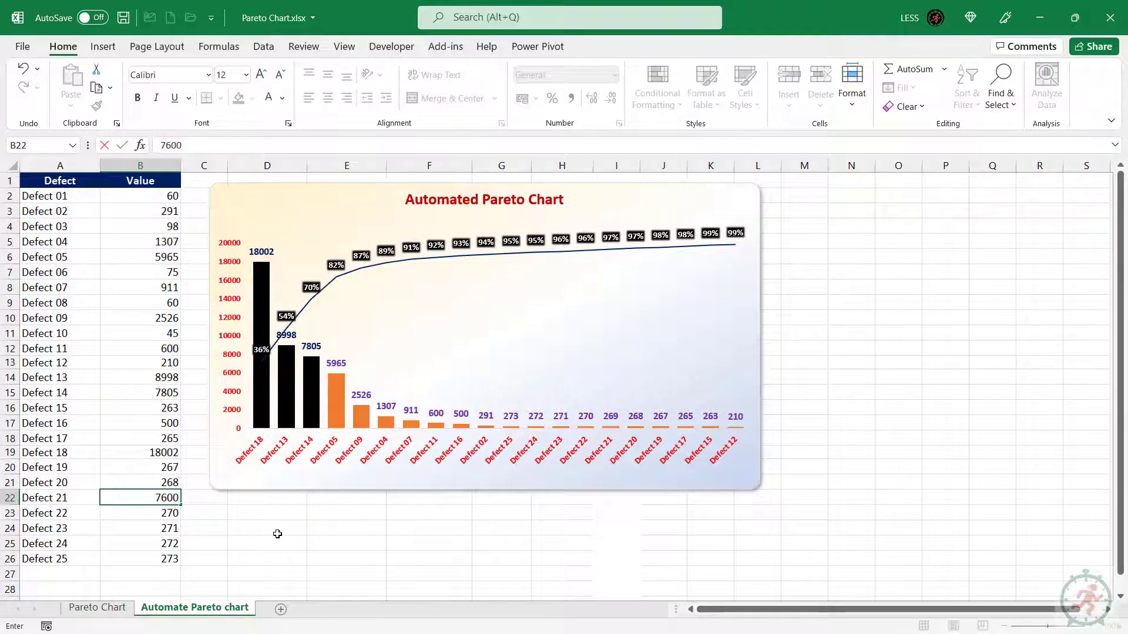
key("Return")
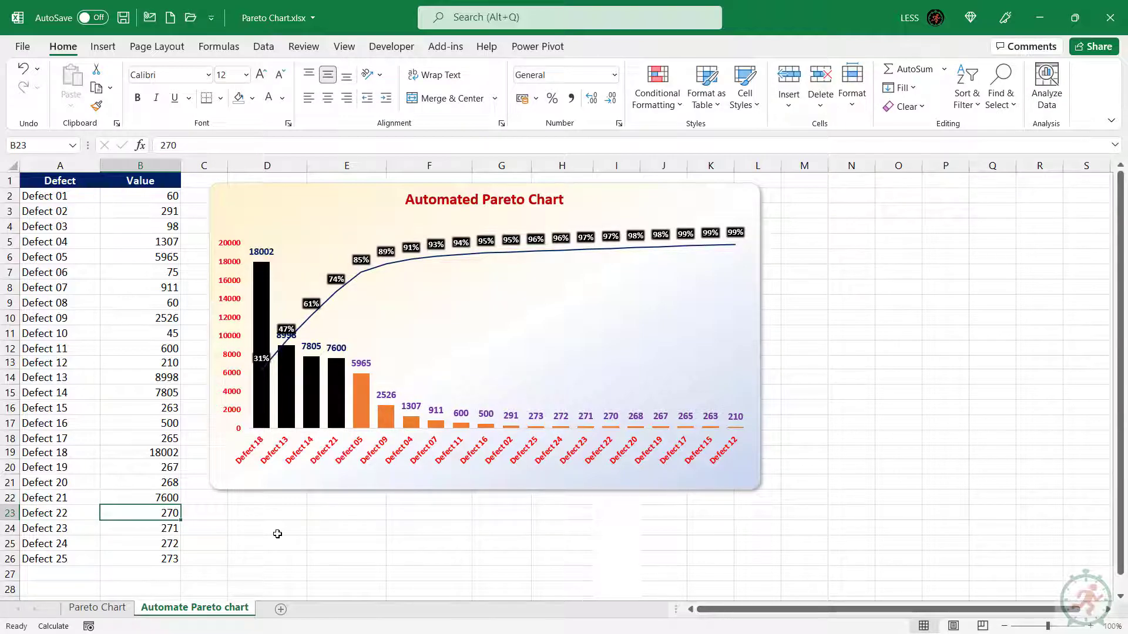
key("Return")
type("5300")
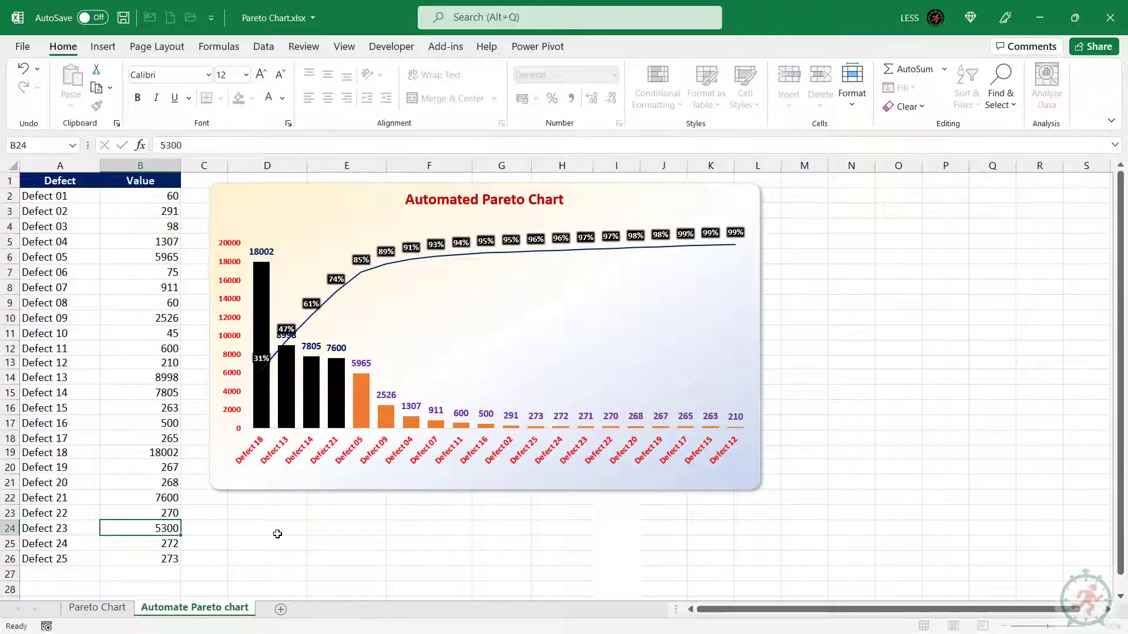
key("Return")
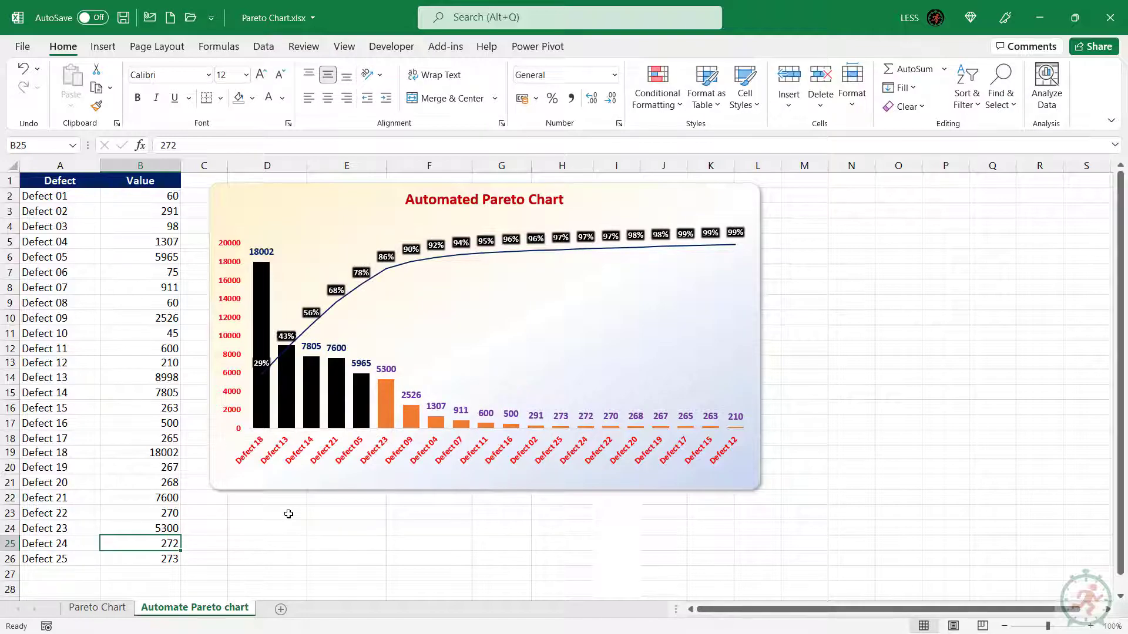
left_click(288, 515)
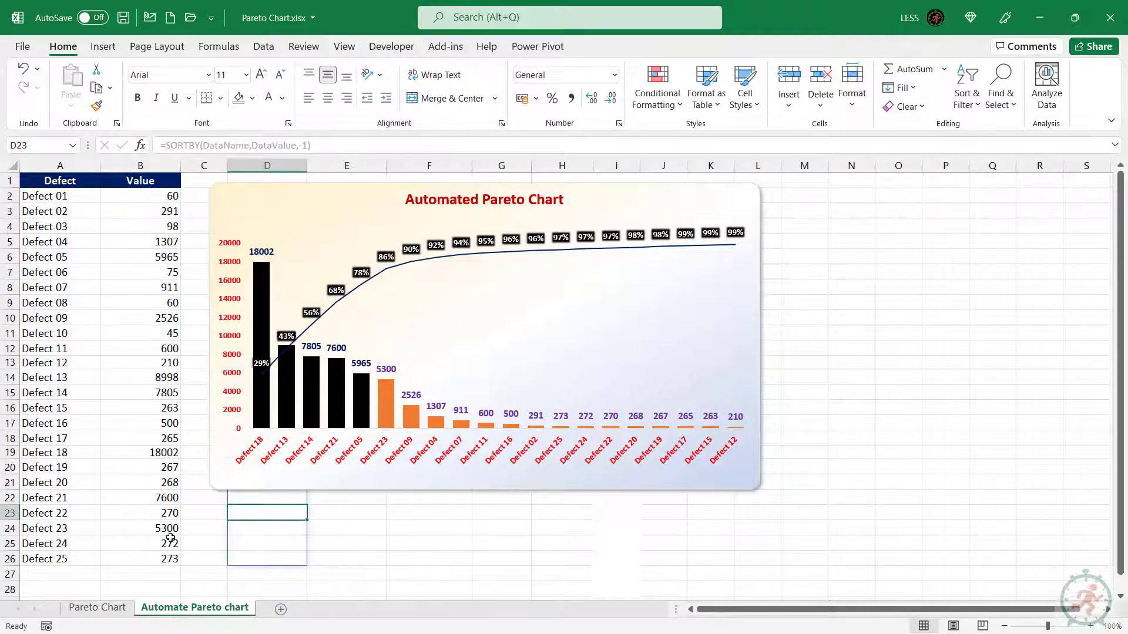
Select Defect 23's value cell B24.
left_click(171, 534)
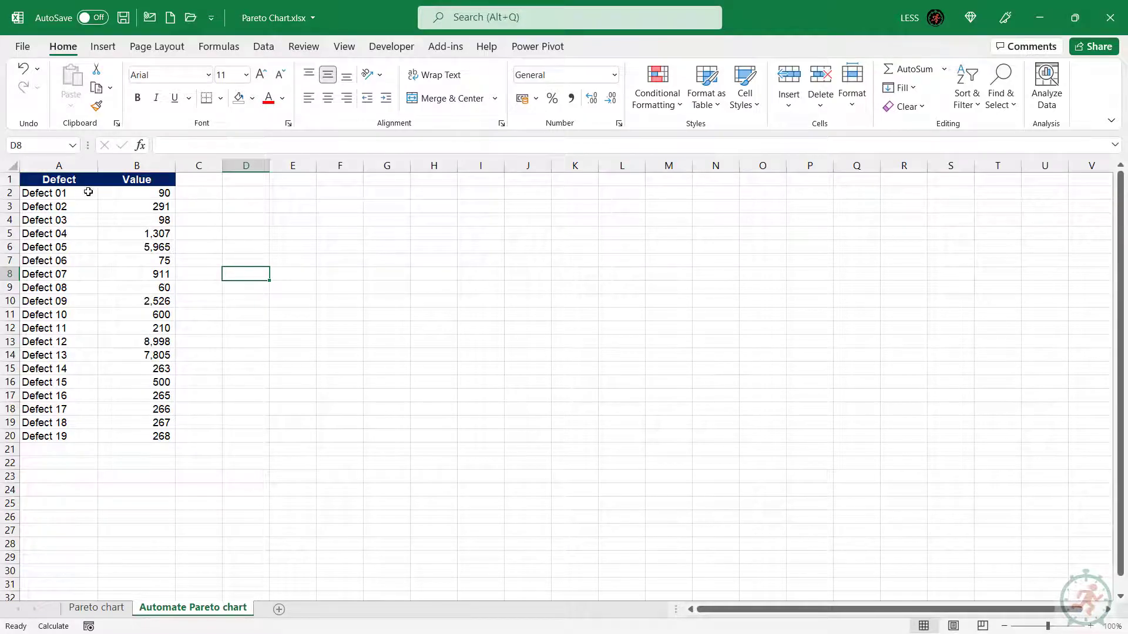
Enter =OFFSET($A$1,1,0,COUNT($B:$B)) in D2 to spill the defect names.
left_click(245, 193)
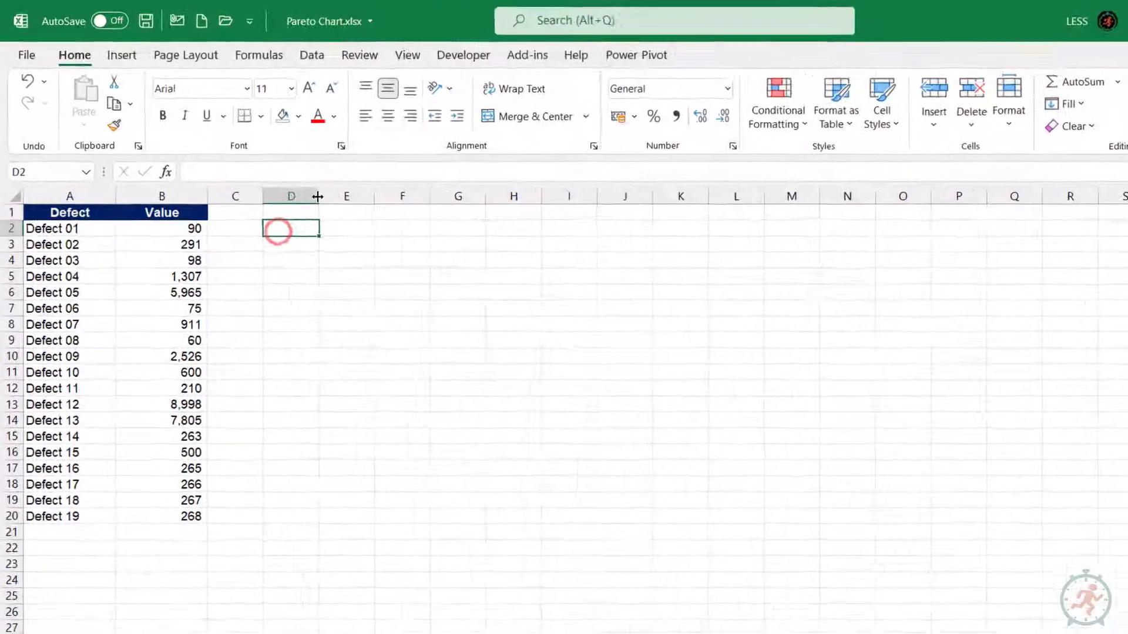
left_click_drag(269, 165, 287, 166)
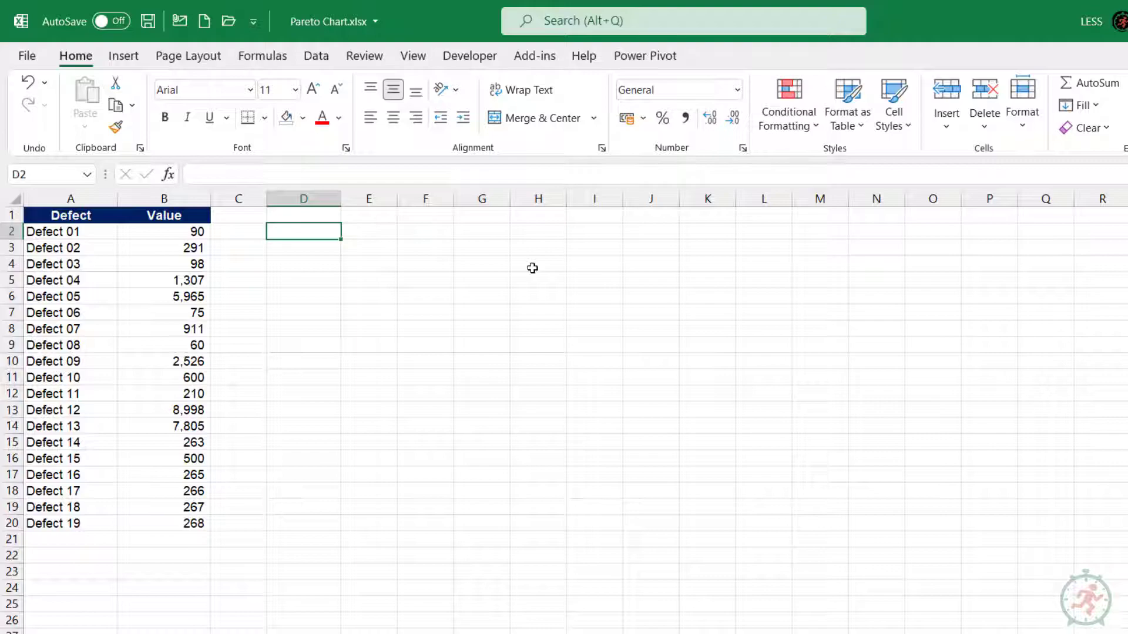
type("=off")
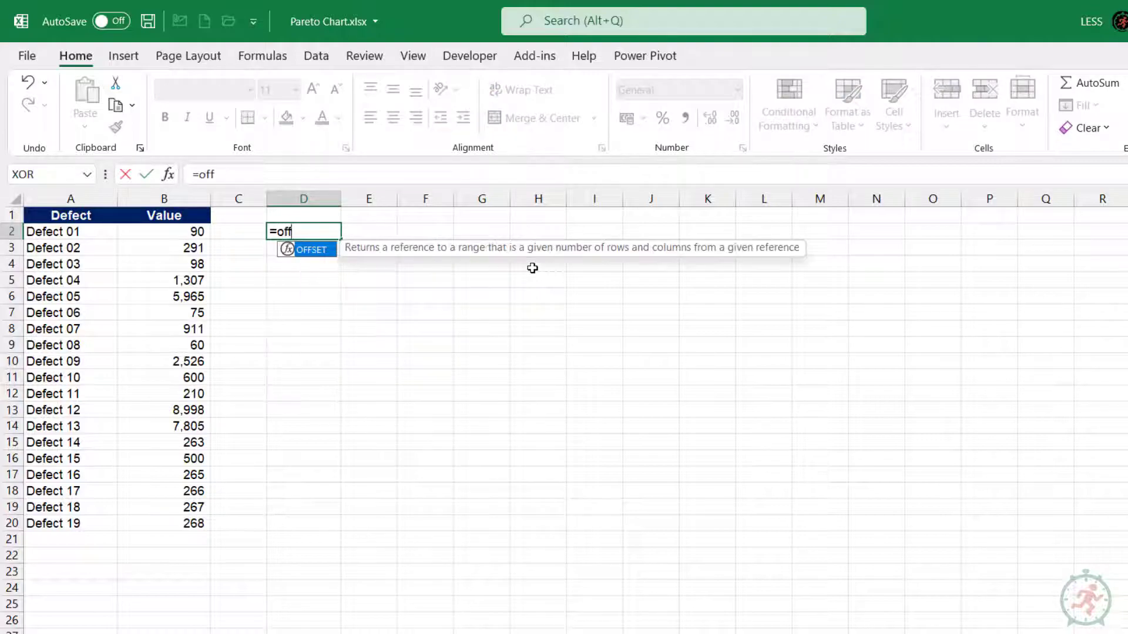
key("Tab")
left_click(34, 213)
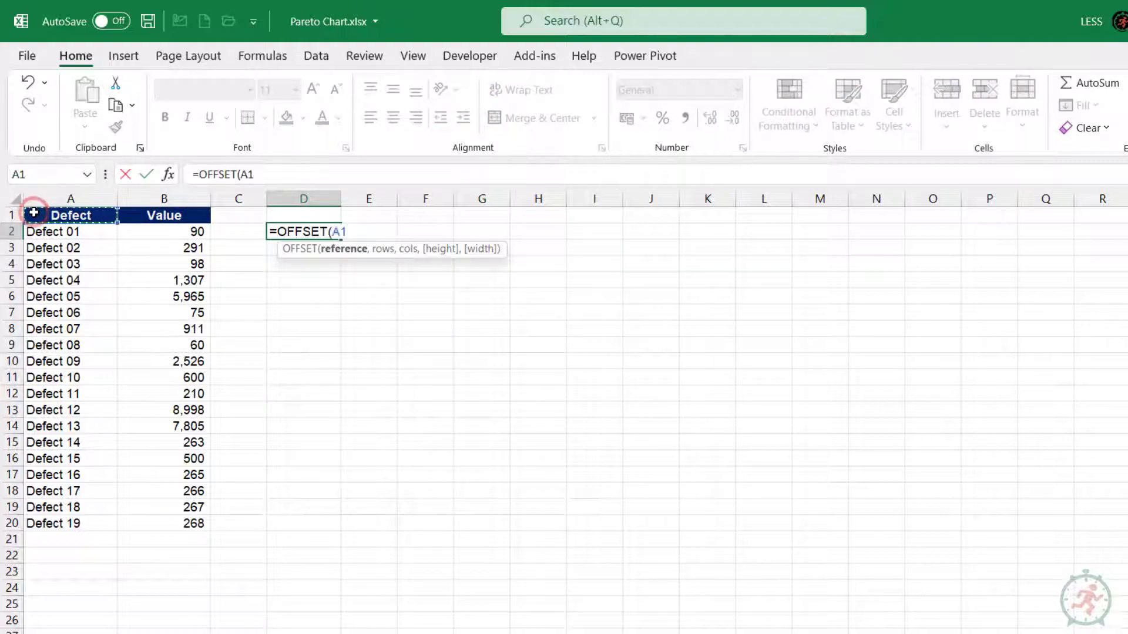
key("F4")
type(",1,0,")
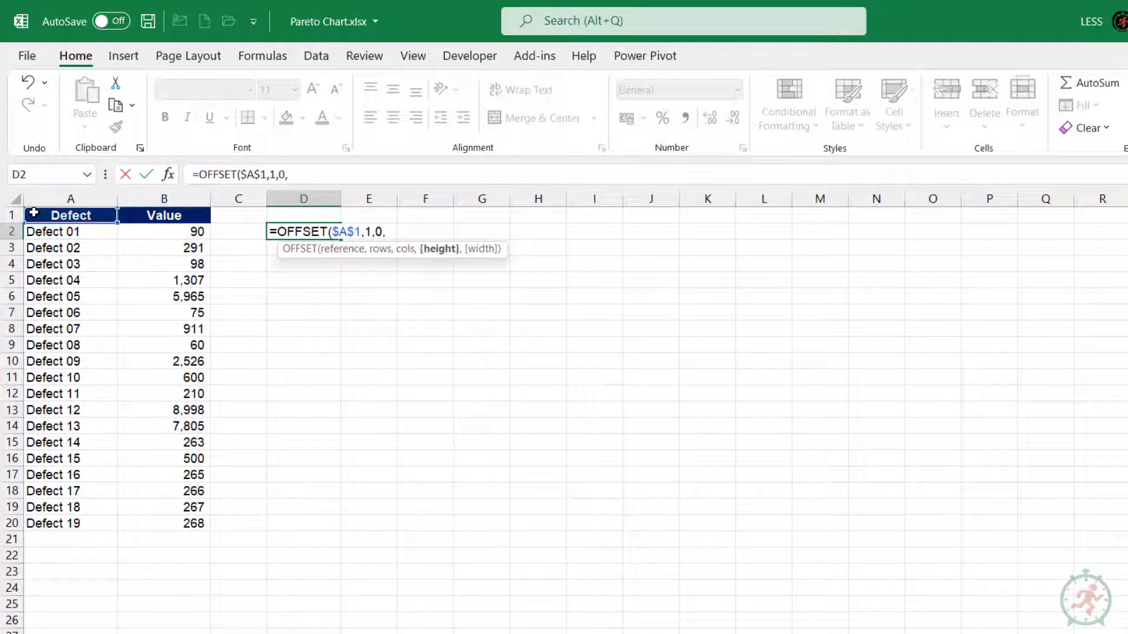
type("cou")
key("Tab")
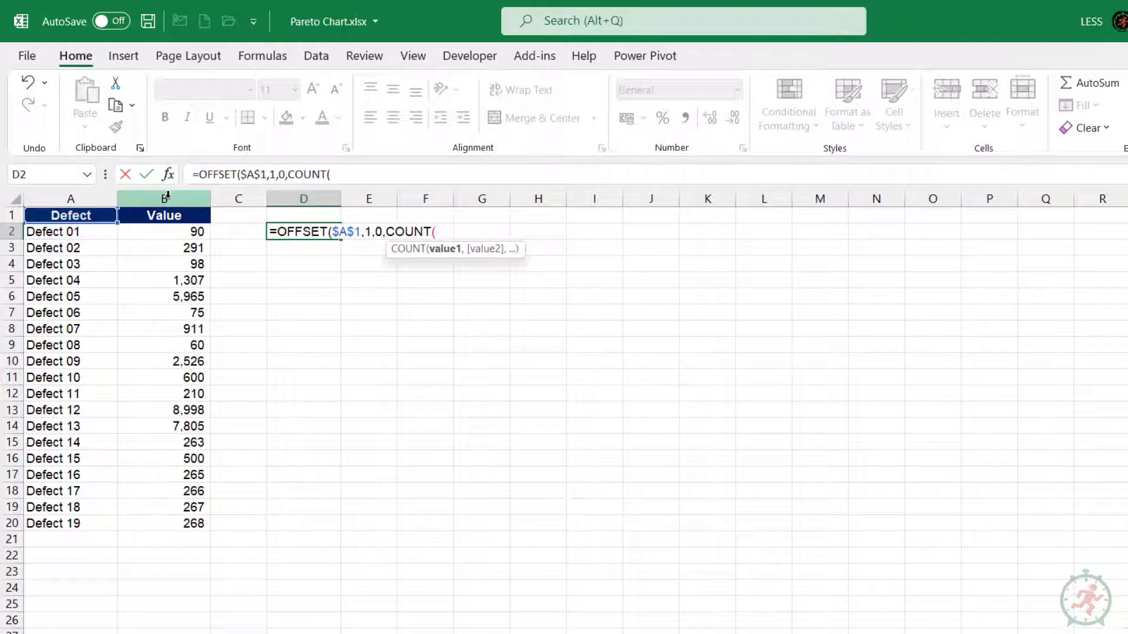
left_click(168, 196)
key("F4")
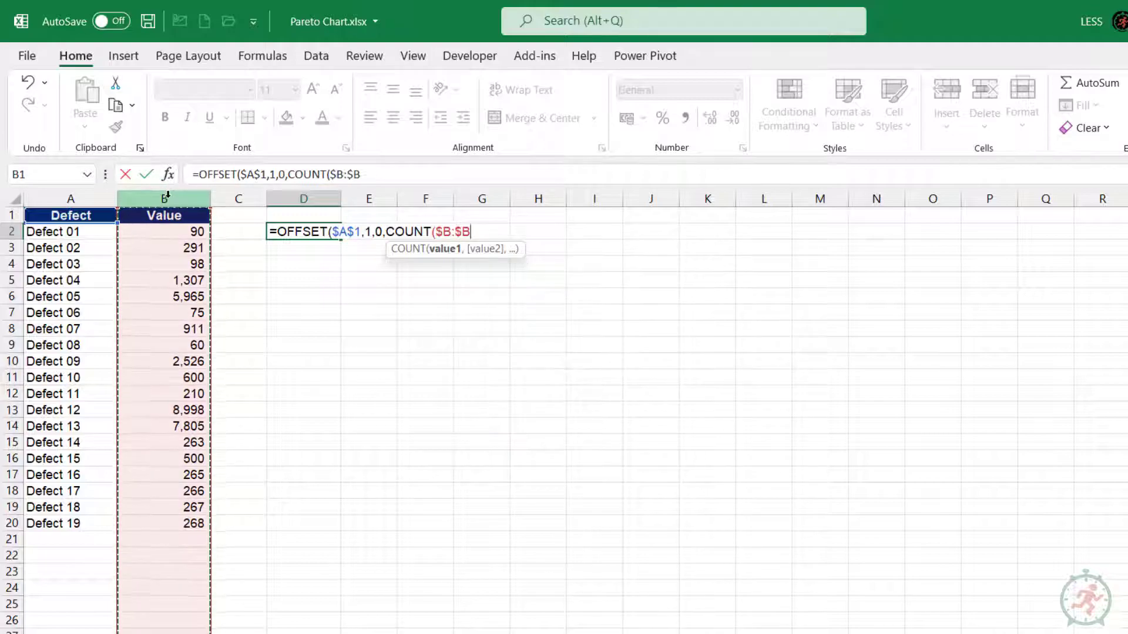
type("))")
key("Return")
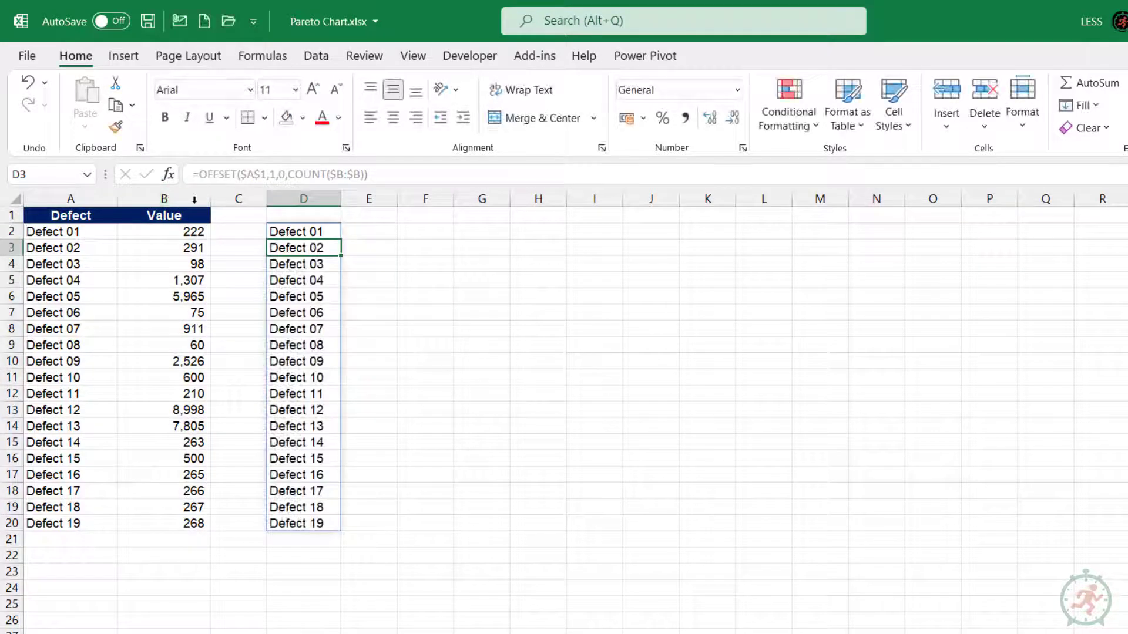
Save the copied OFFSET formula as the named range DataName.
left_click(317, 230)
left_click(380, 174)
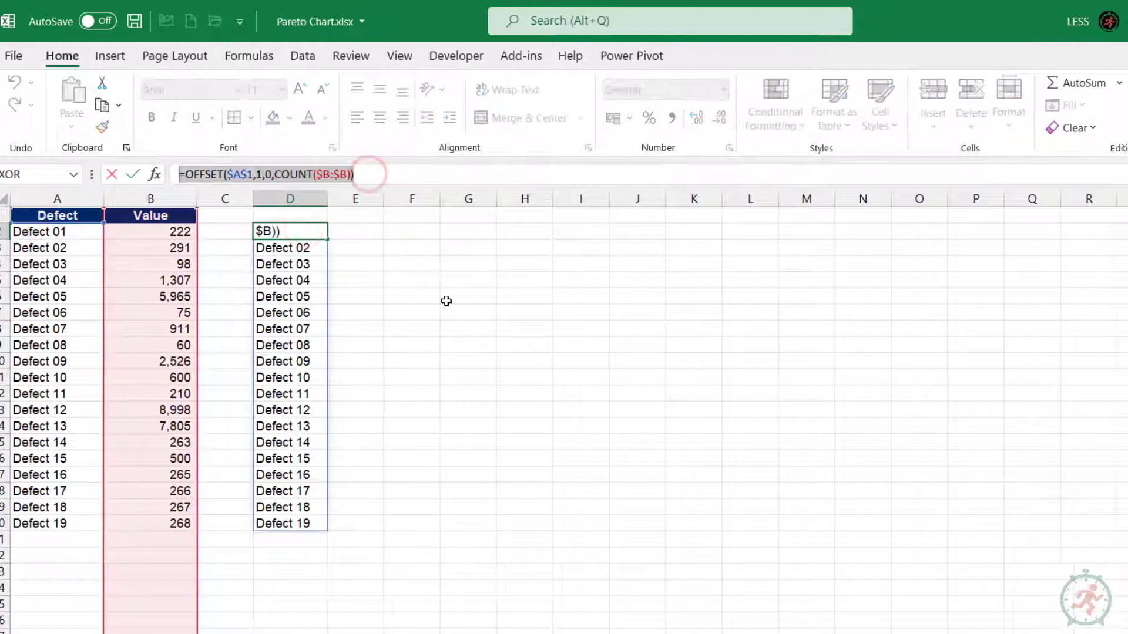
left_click(156, 55)
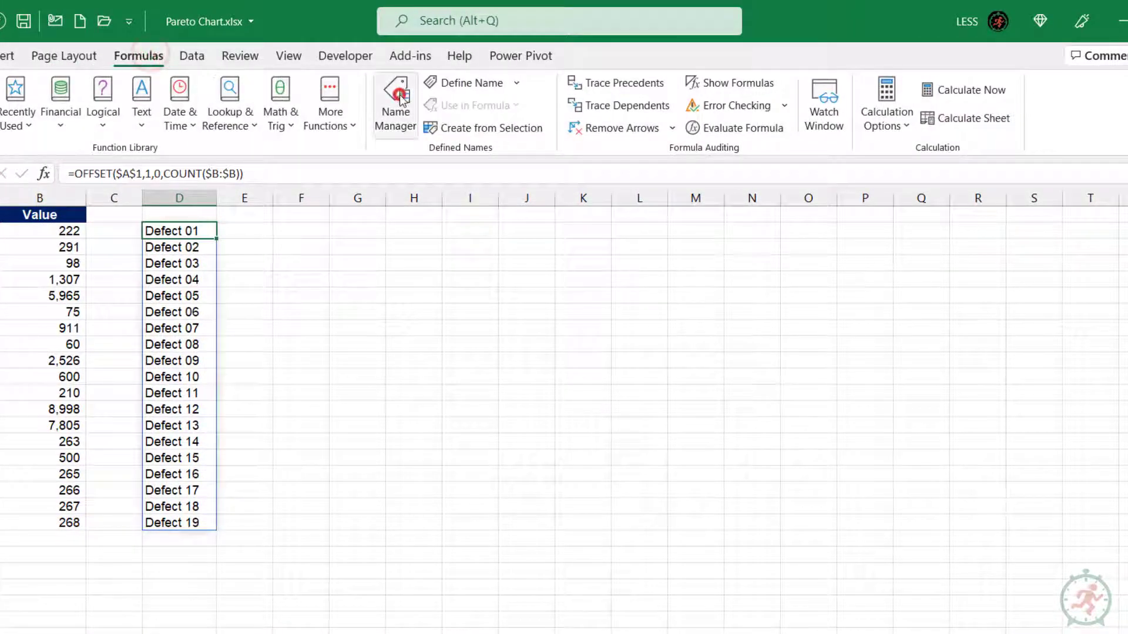
left_click(414, 103)
left_click(608, 158)
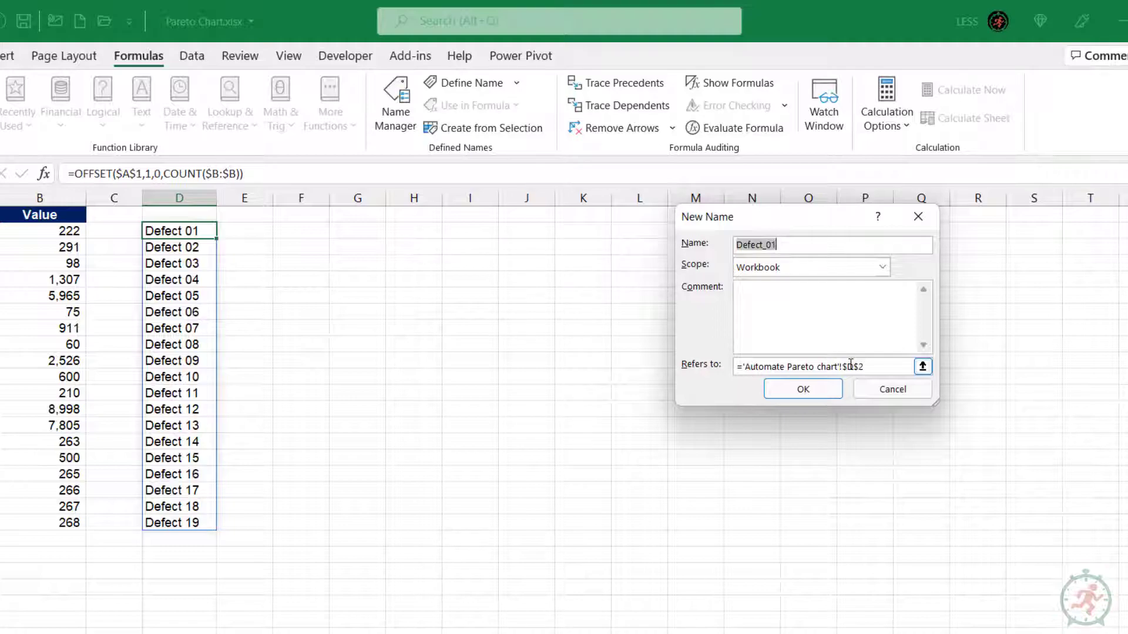
type("DataName")
left_click(850, 365)
key("ctrl+a")
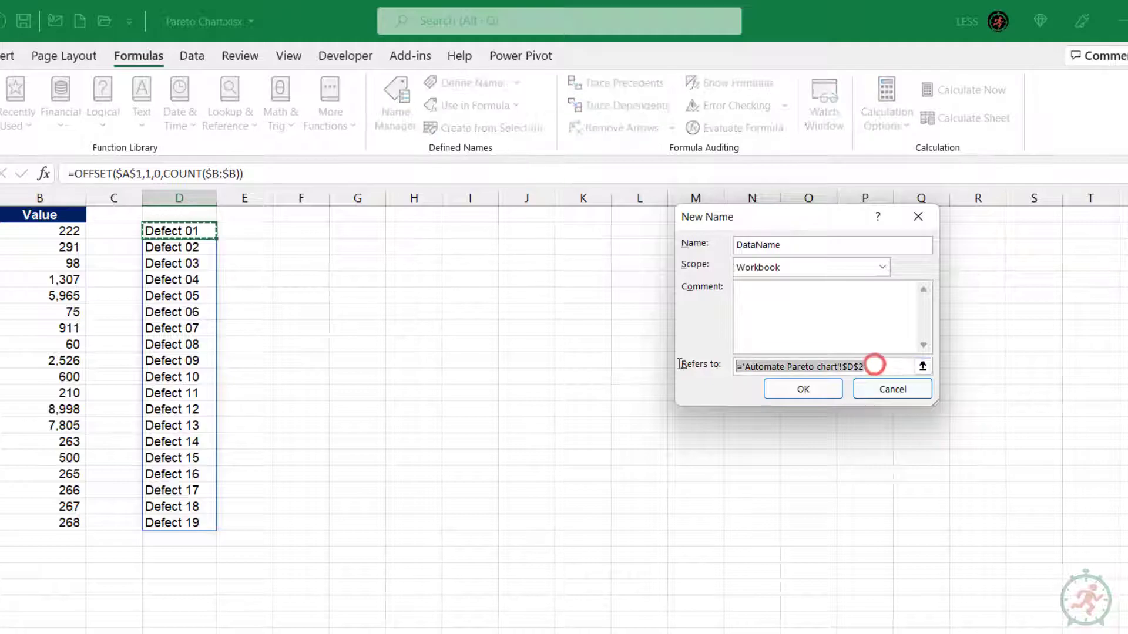
type("=OFFSET($A$1,1,0,COUNT($B:$B))")
left_click(803, 389)
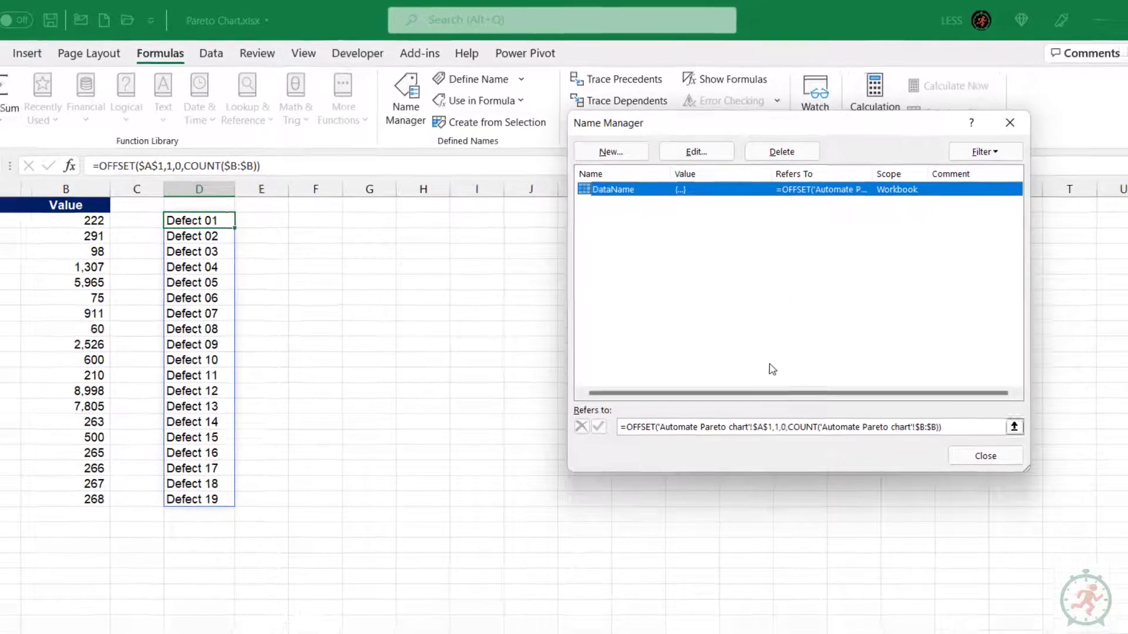
Test the name by entering =DataName in E2, spilling the defect names into column E.
left_click(999, 477)
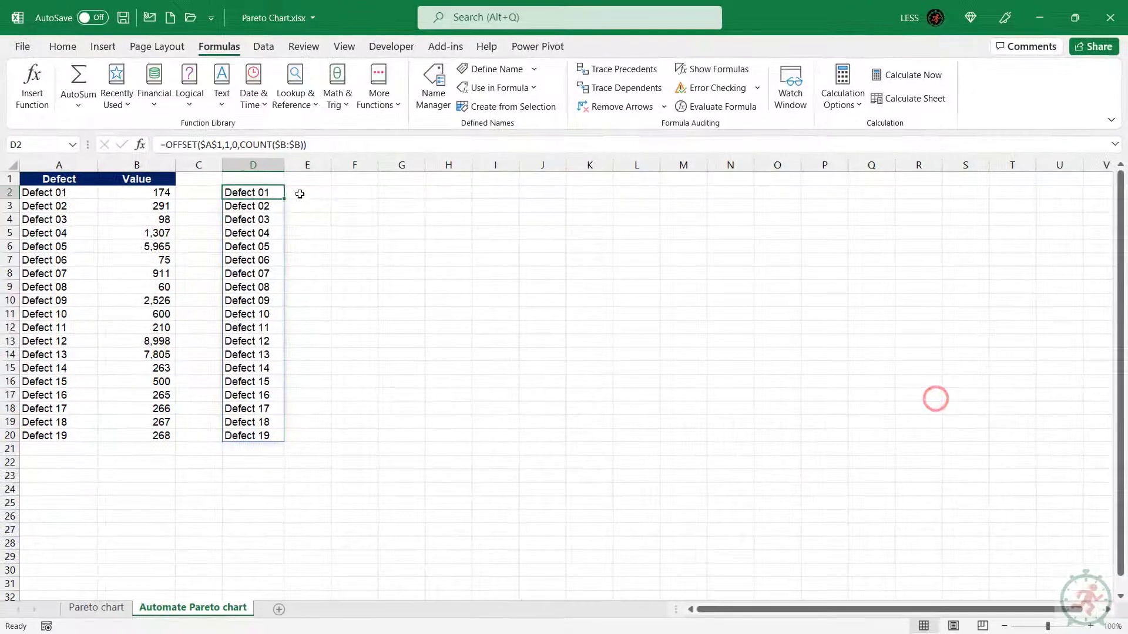
left_click(295, 192)
left_click_drag(329, 164, 354, 161)
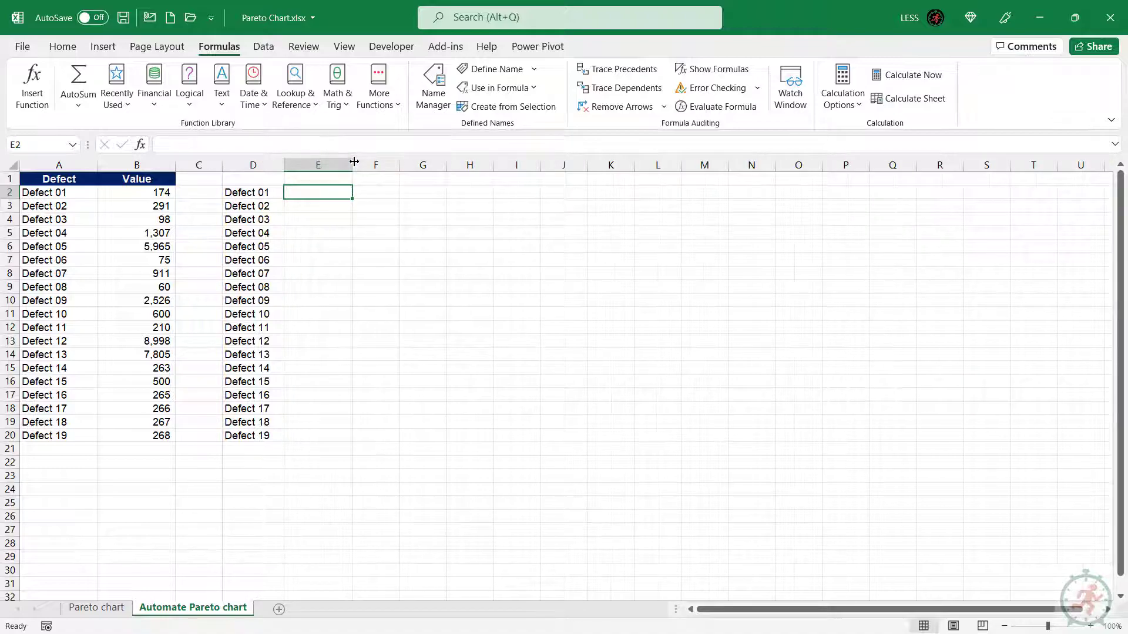
type("=DataName")
key("Return")
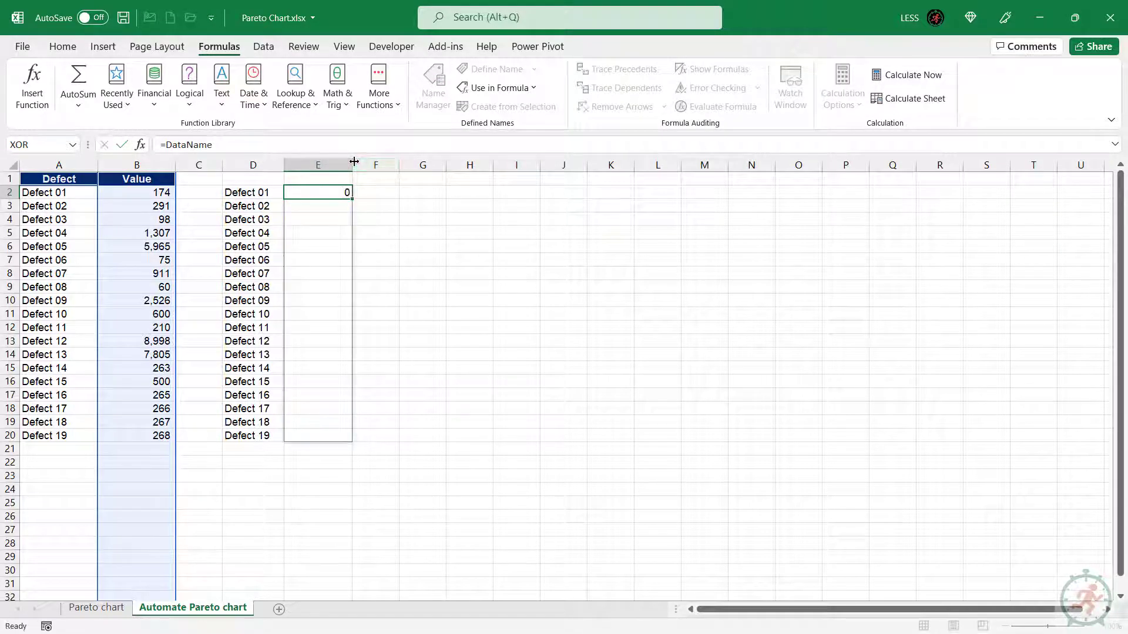
Change D2's OFFSET column offset to 1 so it returns the values, and copy the formula.
left_click(247, 192)
left_click(239, 151)
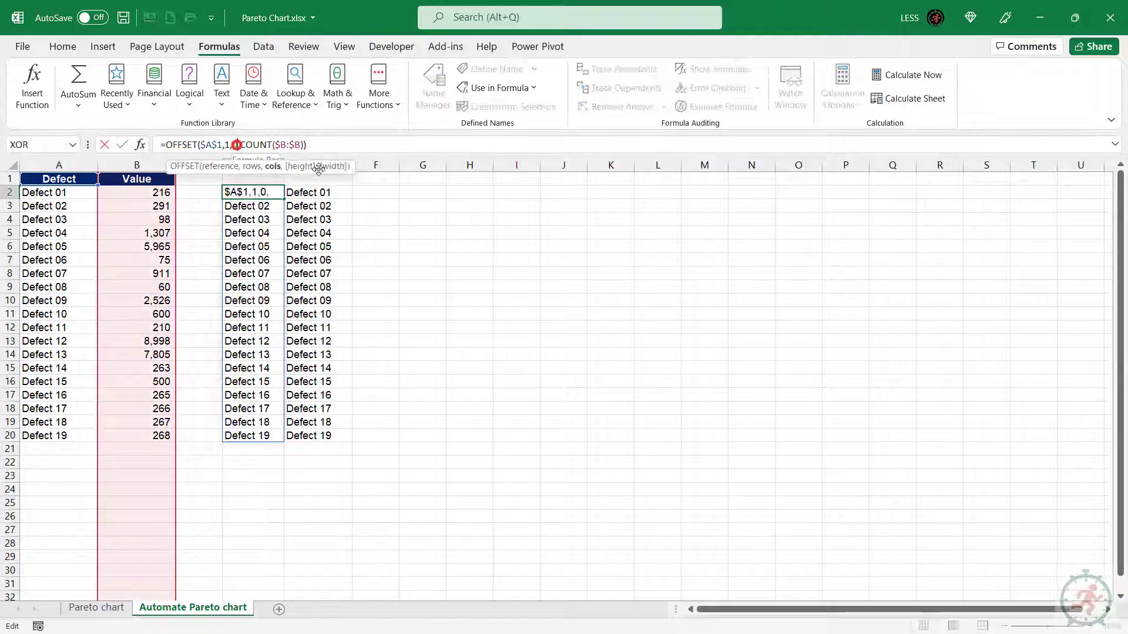
key("BackSpace")
type("1")
key("Return")
left_click(256, 193)
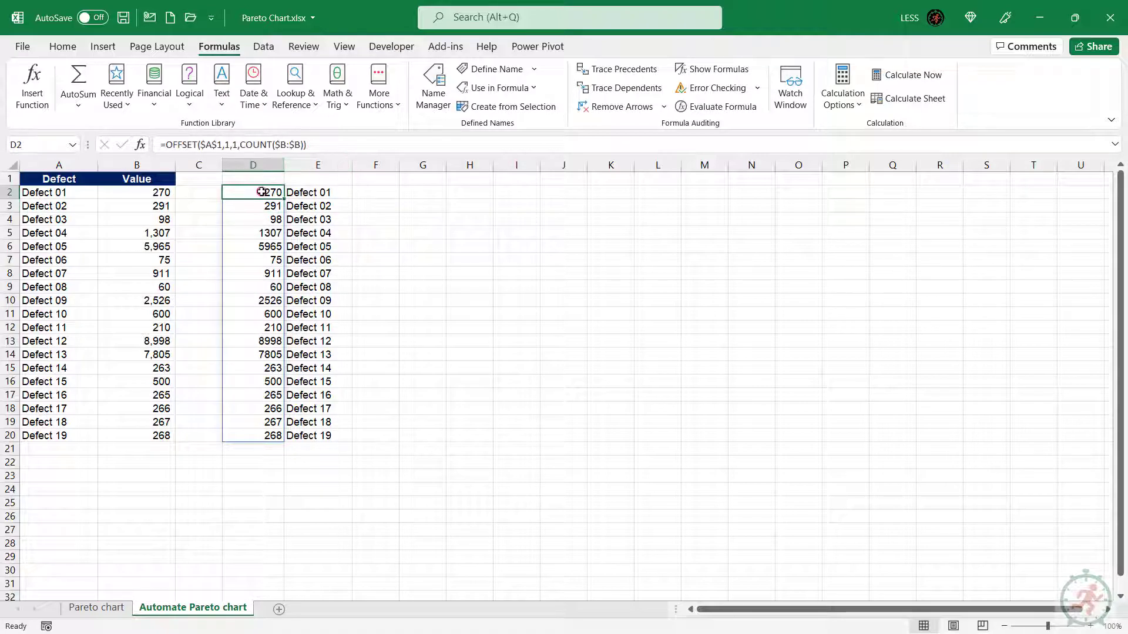
left_click_drag(161, 145, 315, 148)
key("ctrl+c")
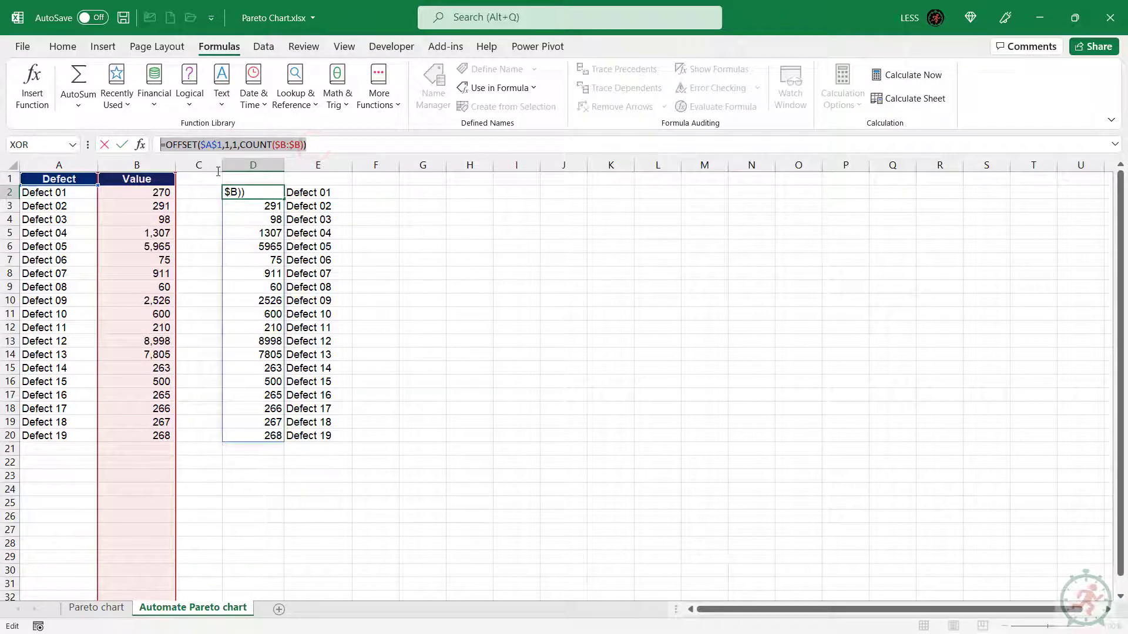
key("Escape")
Define the name DataValue referring to =OFFSET($A$1,1,1,COUNT($B:$B)).
left_click(435, 82)
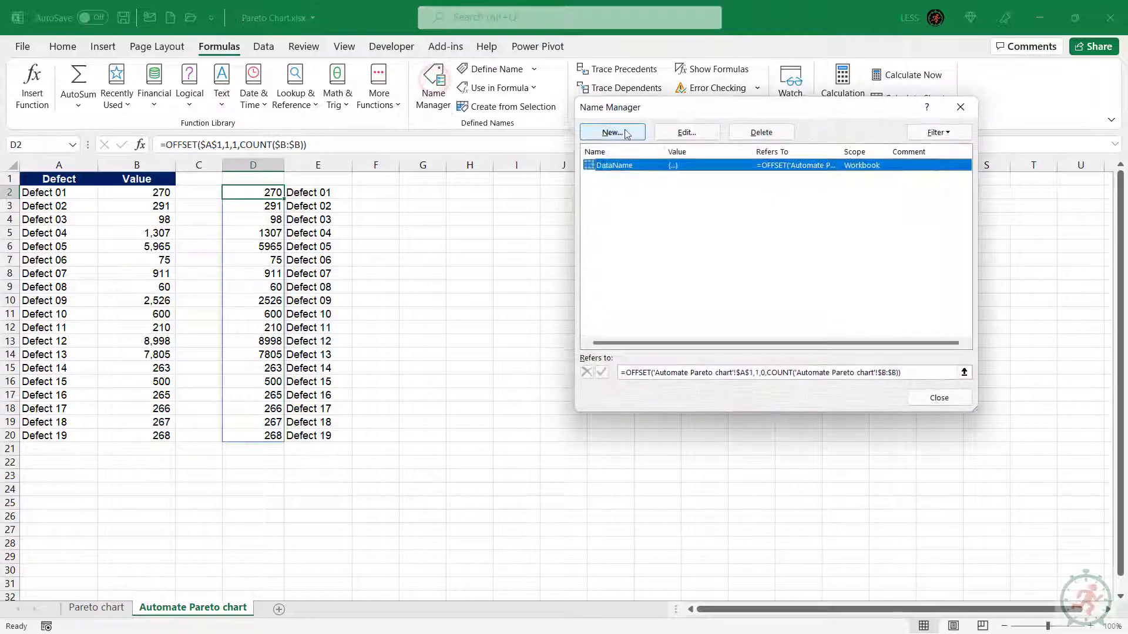
left_click(620, 137)
left_click(828, 304)
key("ctrl+v")
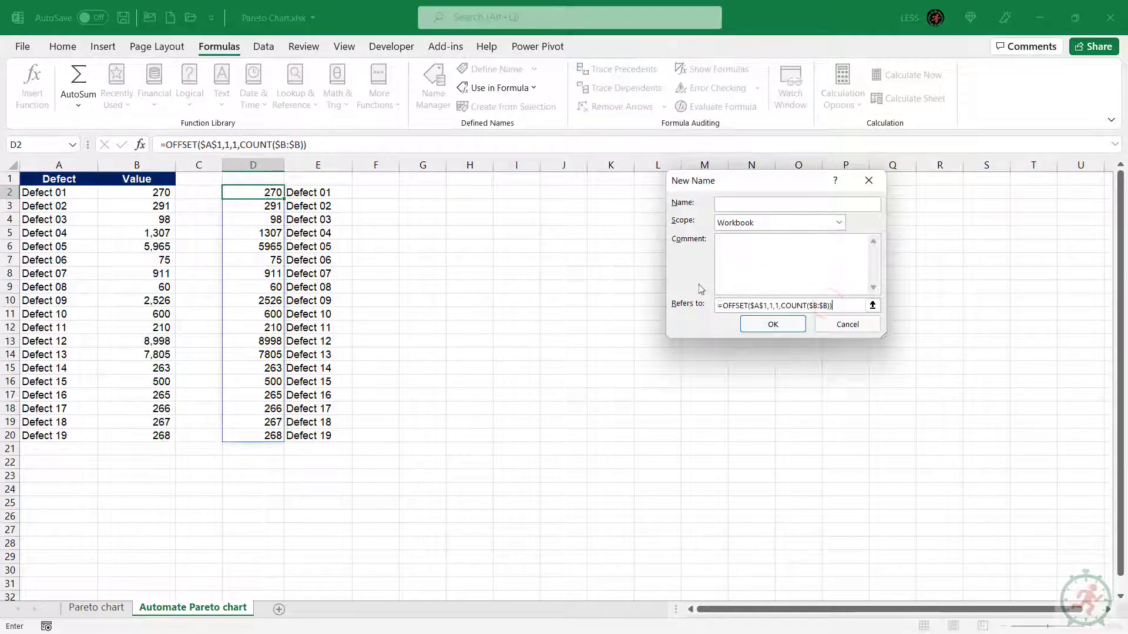
left_click(739, 202)
type("DataValue")
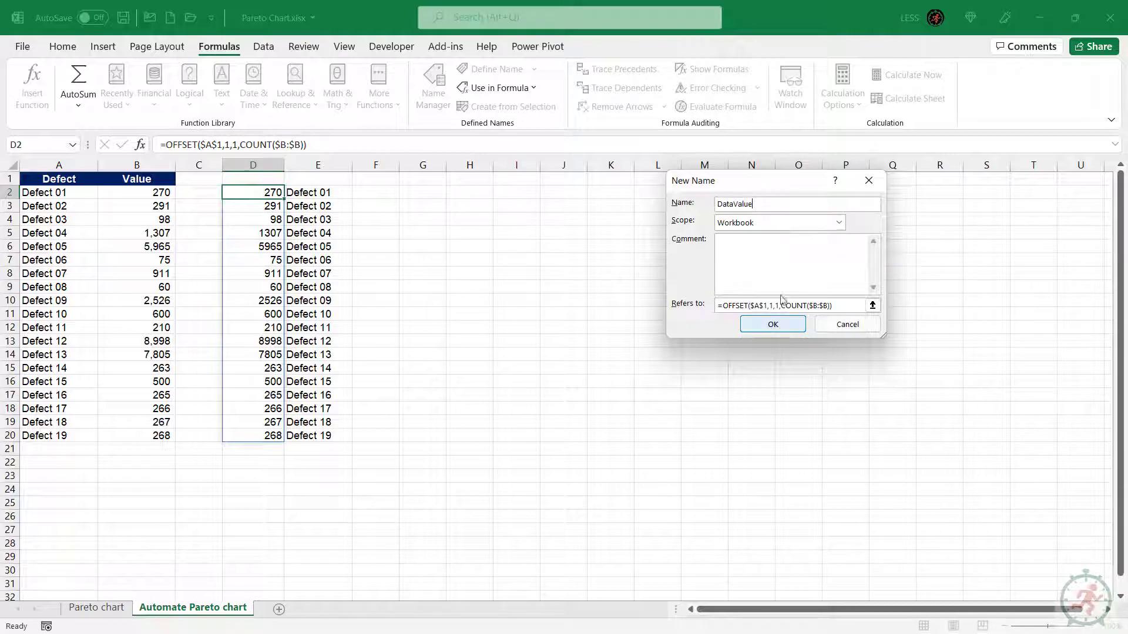
left_click(773, 324)
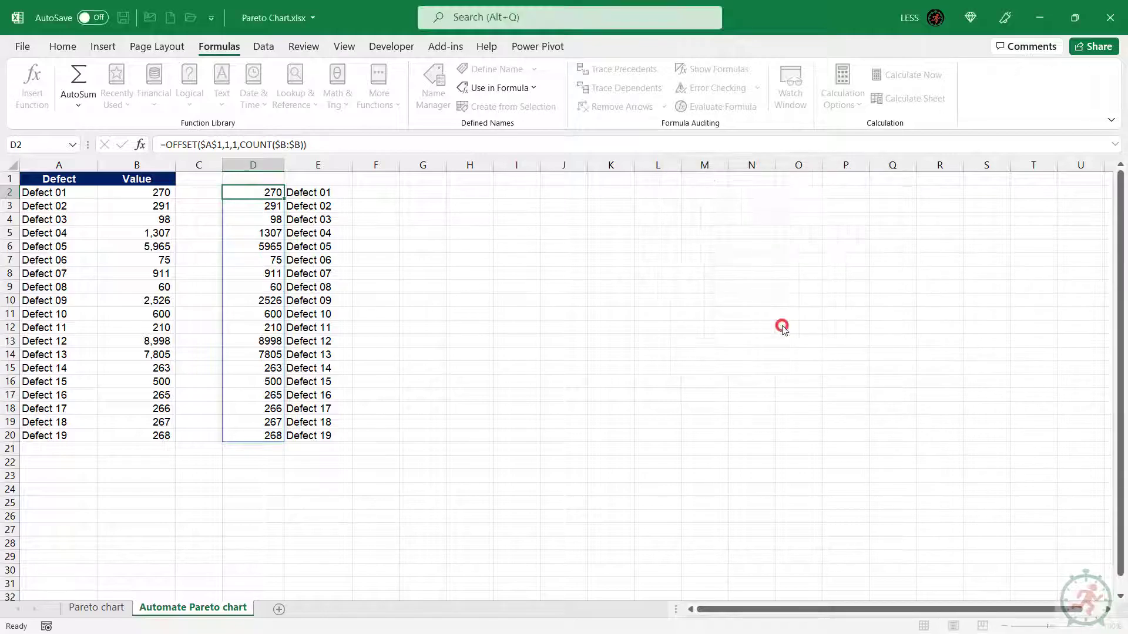
left_click(943, 395)
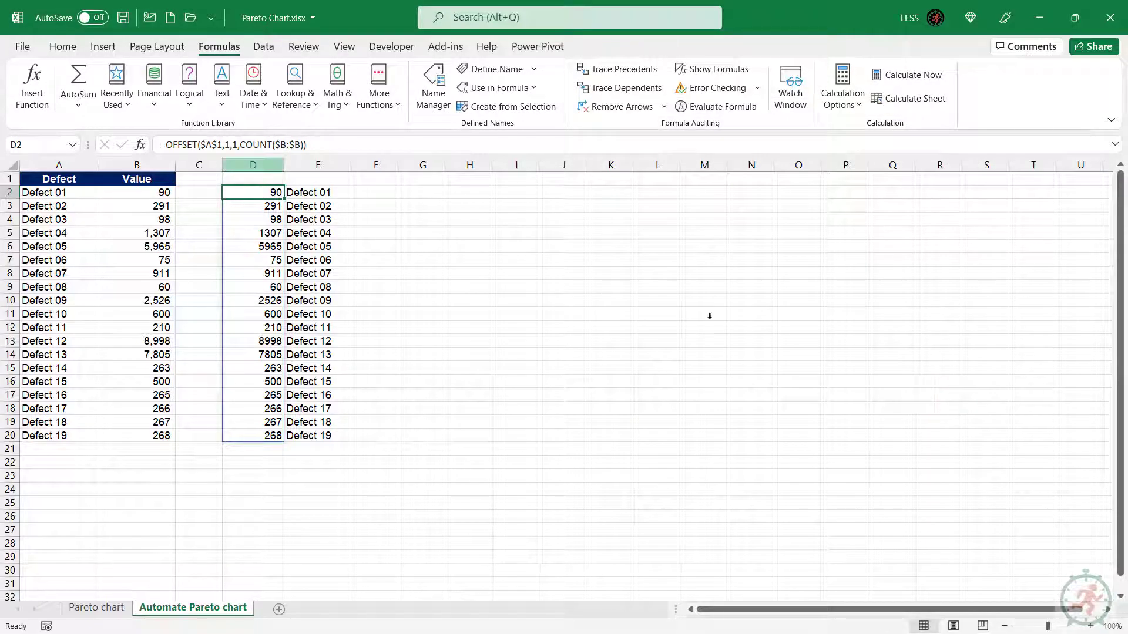
left_click(312, 193)
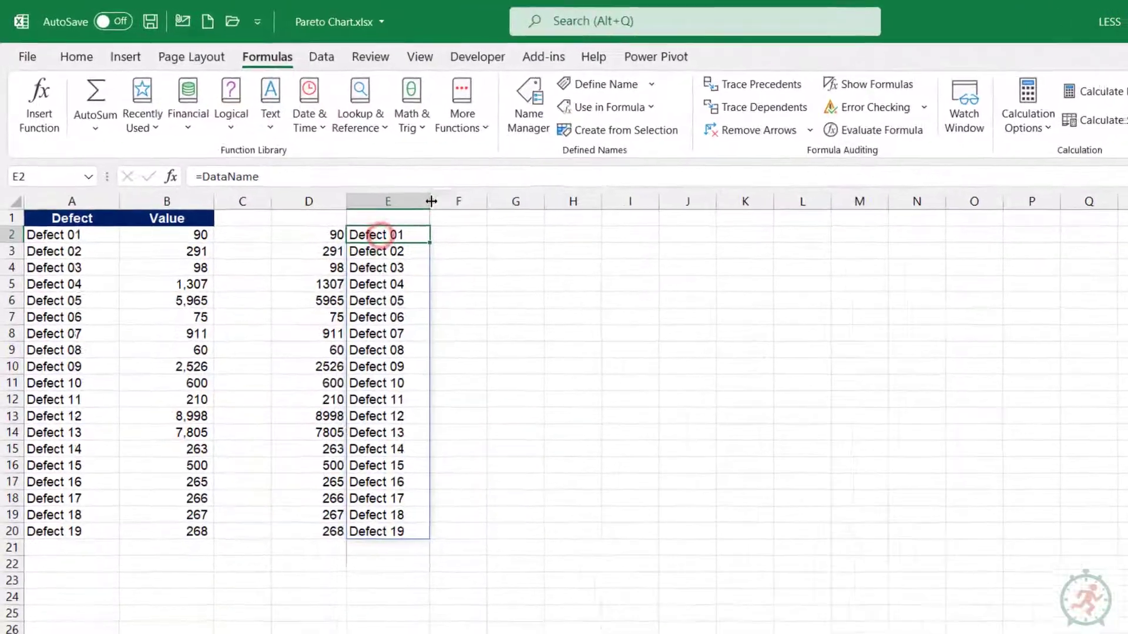
Change E2 to =SORTBY(DataName,DataValue,-1) to sort defects by value, largest first.
left_click_drag(431, 201, 443, 202)
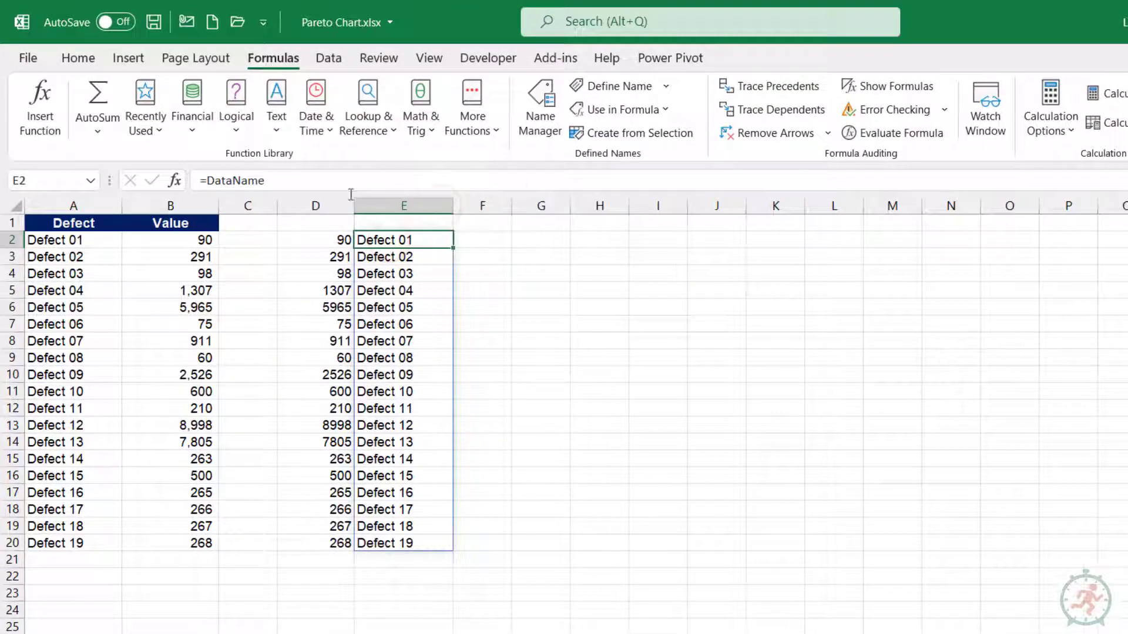
left_click(206, 177)
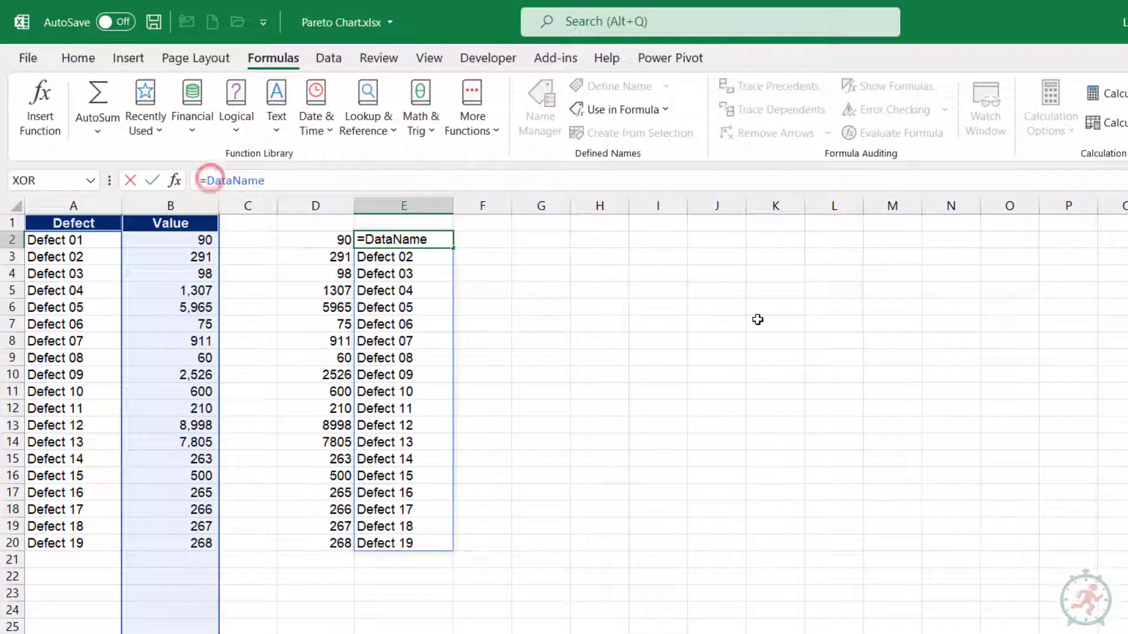
type("sor")
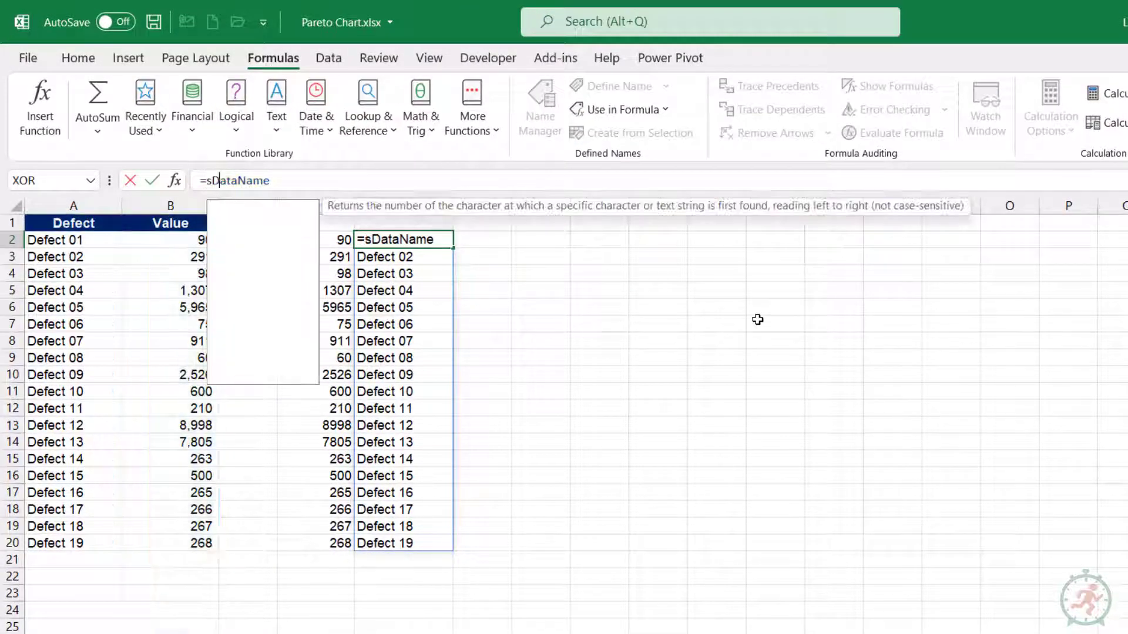
key("Tab")
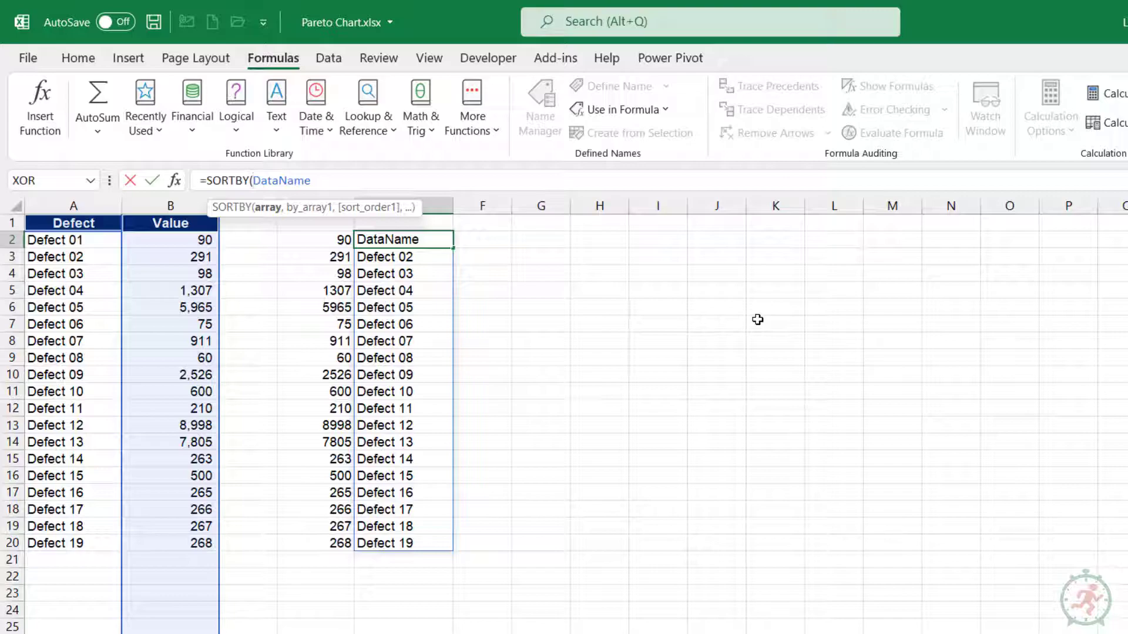
type(",DataValue")
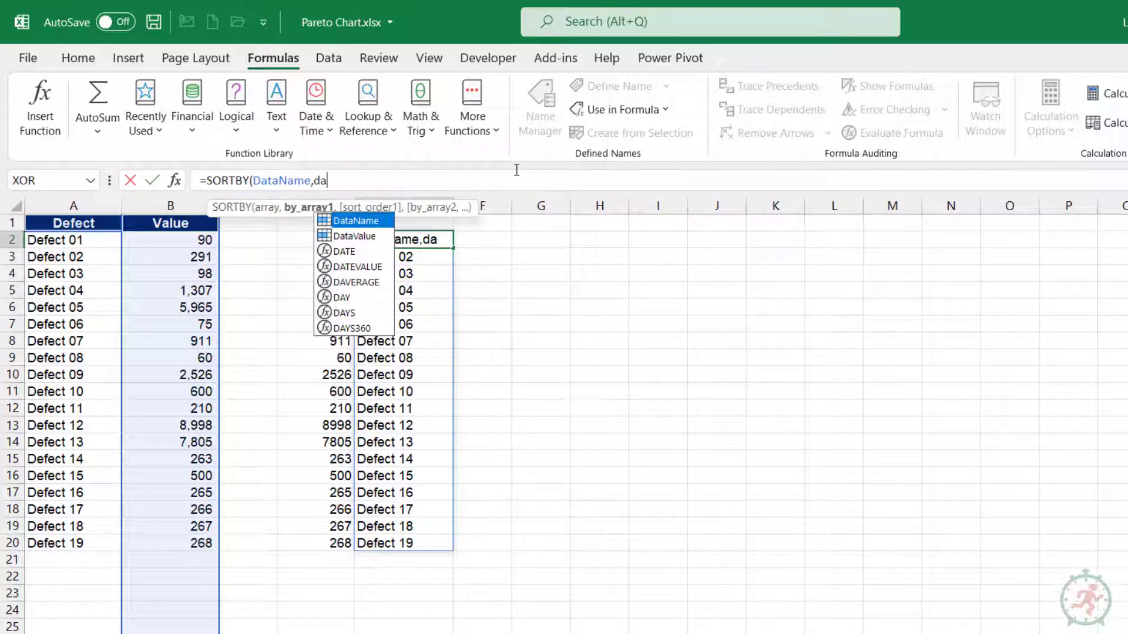
type(",")
key("Down")
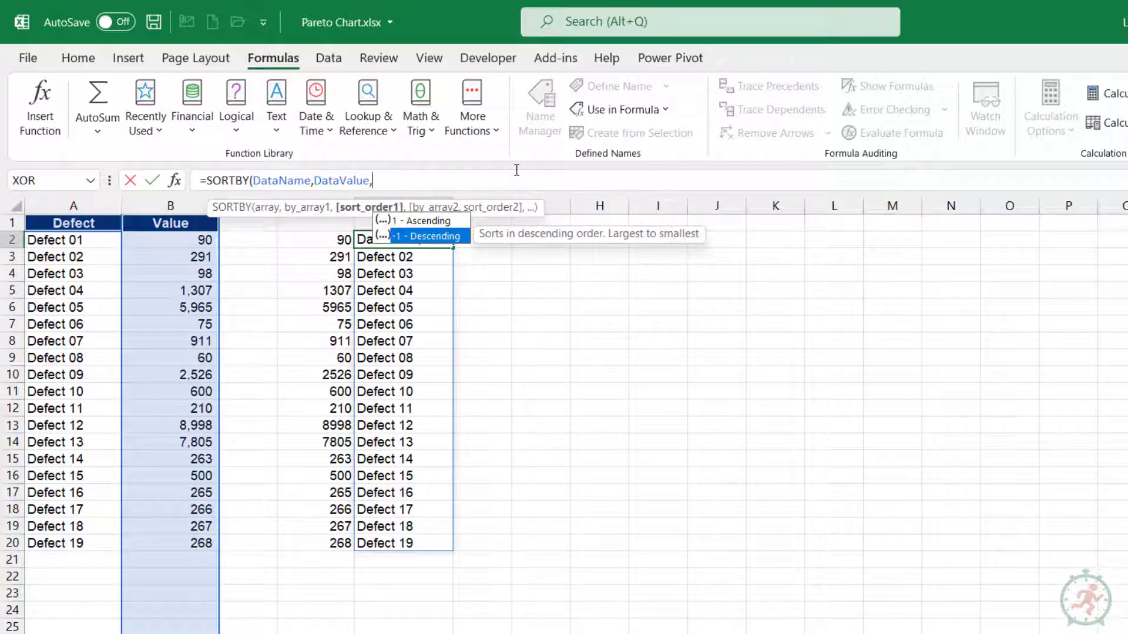
key("Tab")
type(")")
key("Return")
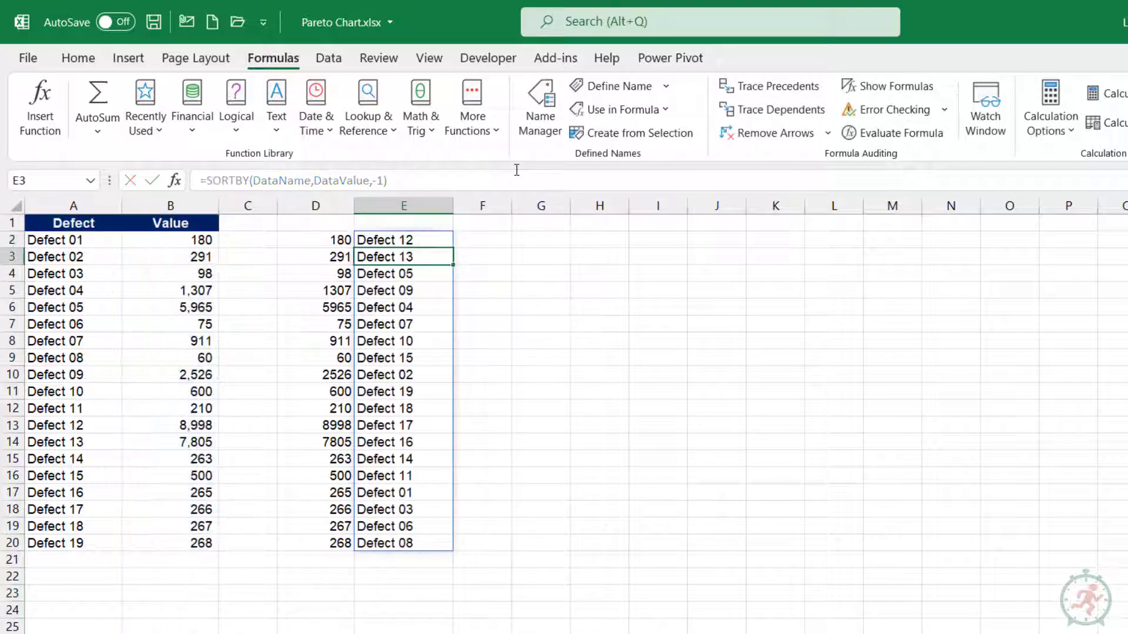
Widen column F, copy the Defect and Value headers to E1:F1, and add Cumulative % in G1.
left_click(449, 239)
left_click_drag(512, 205, 657, 205)
left_click_drag(79, 222, 177, 223)
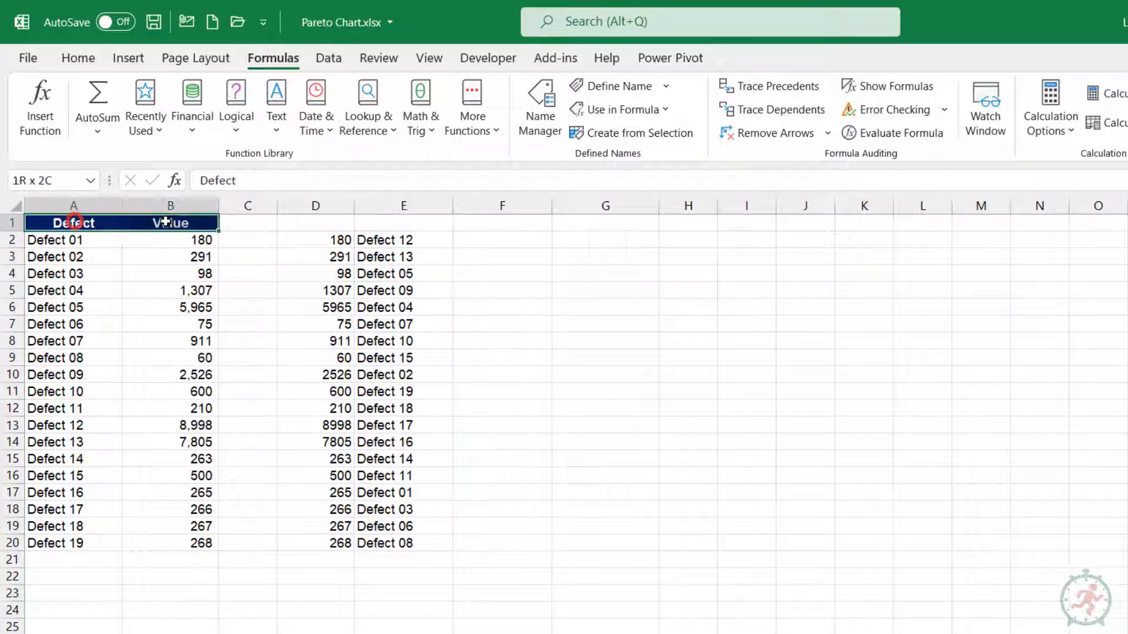
key("ctrl+c")
left_click(392, 223)
key("ctrl+v")
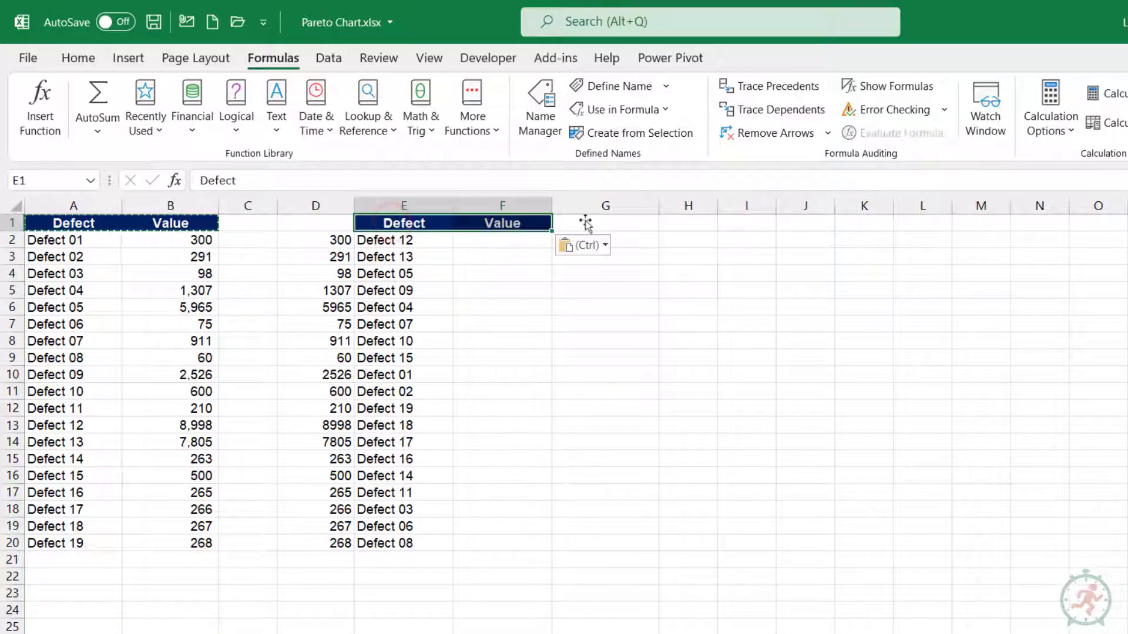
left_click(591, 223)
type("Cumulative %")
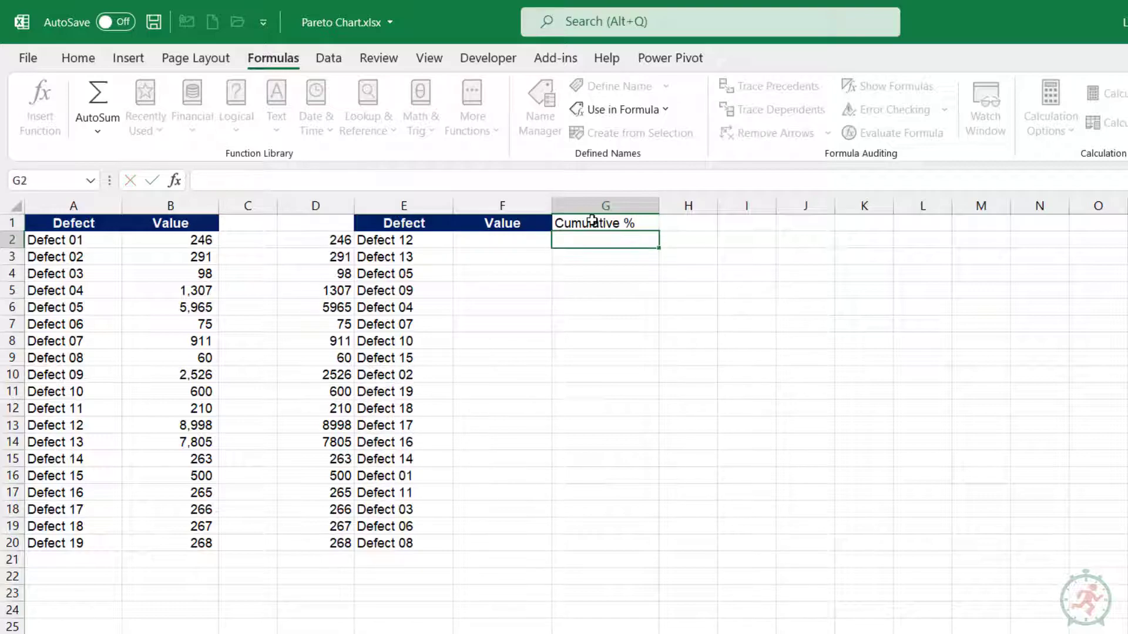
left_click(481, 224)
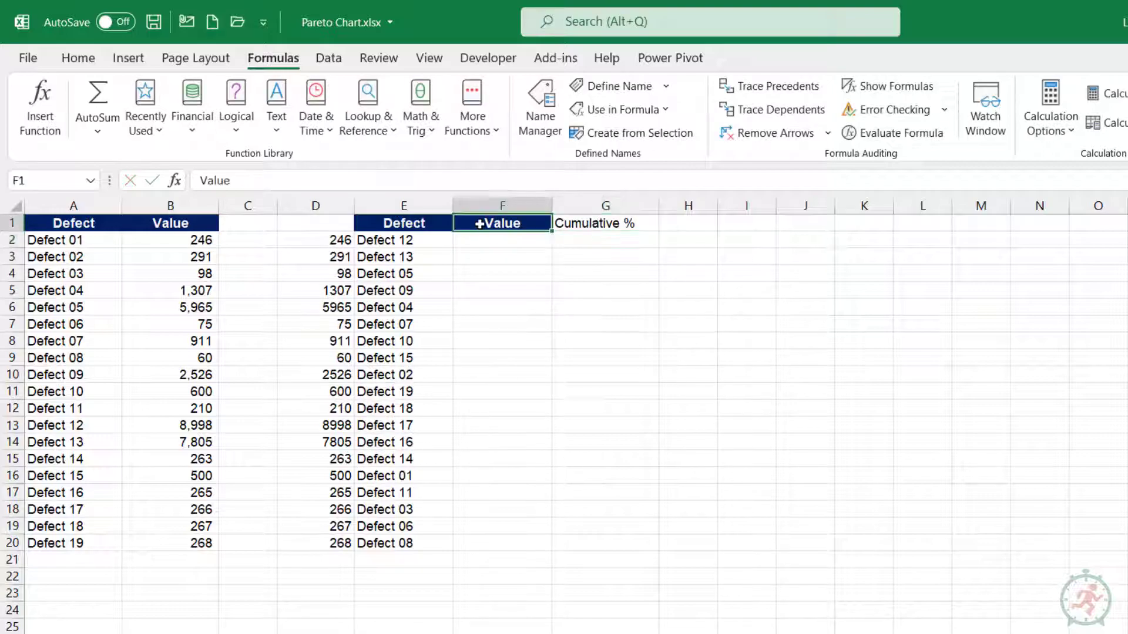
Copy the Value header's navy styling onto the Cumulative % header with Format Painter.
left_click(77, 58)
left_click(123, 132)
left_click(579, 224)
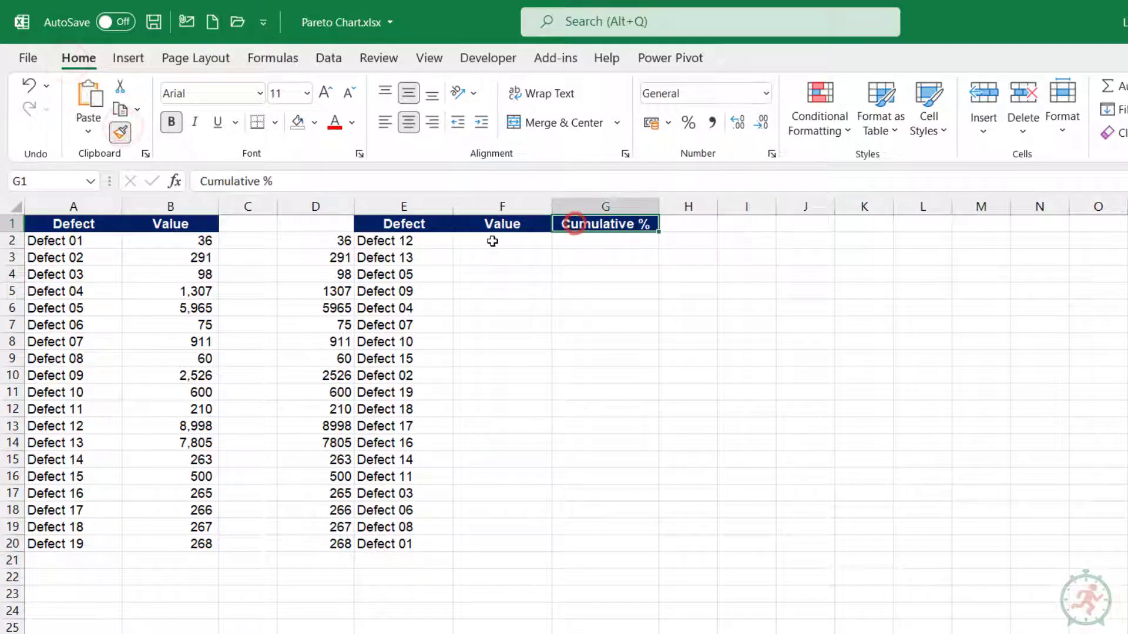
Enter =INDEX(DataValue,MATCH(E2#,DataName,0)) in F2 to return each sorted defect's value.
left_click(491, 240)
type("=in")
key("Tab")
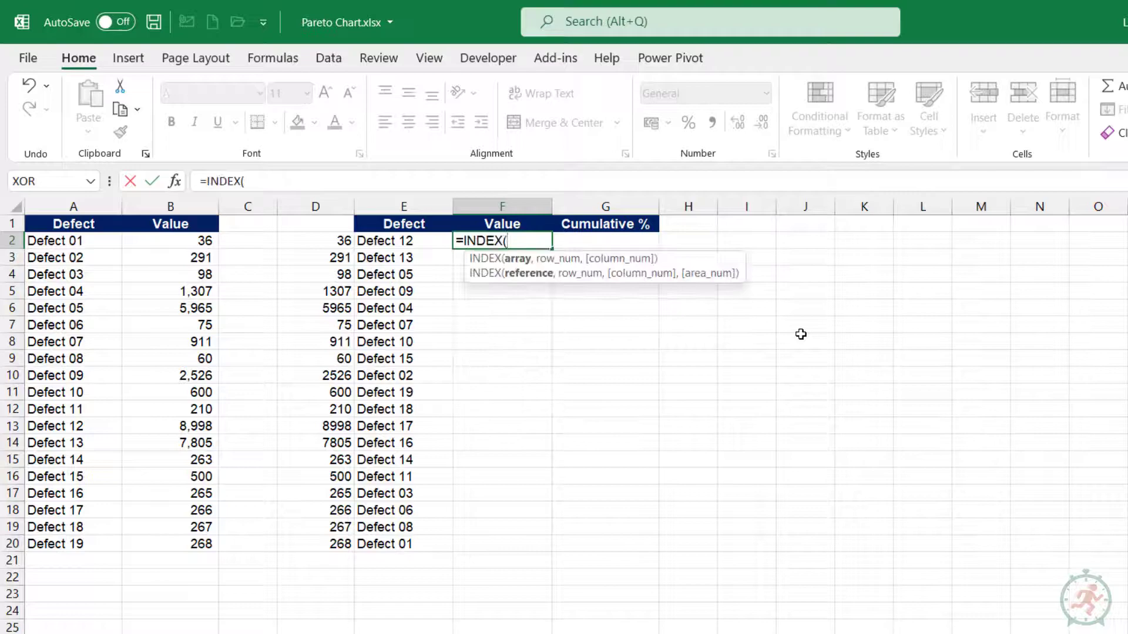
type("da")
key("Down")
key("Tab")
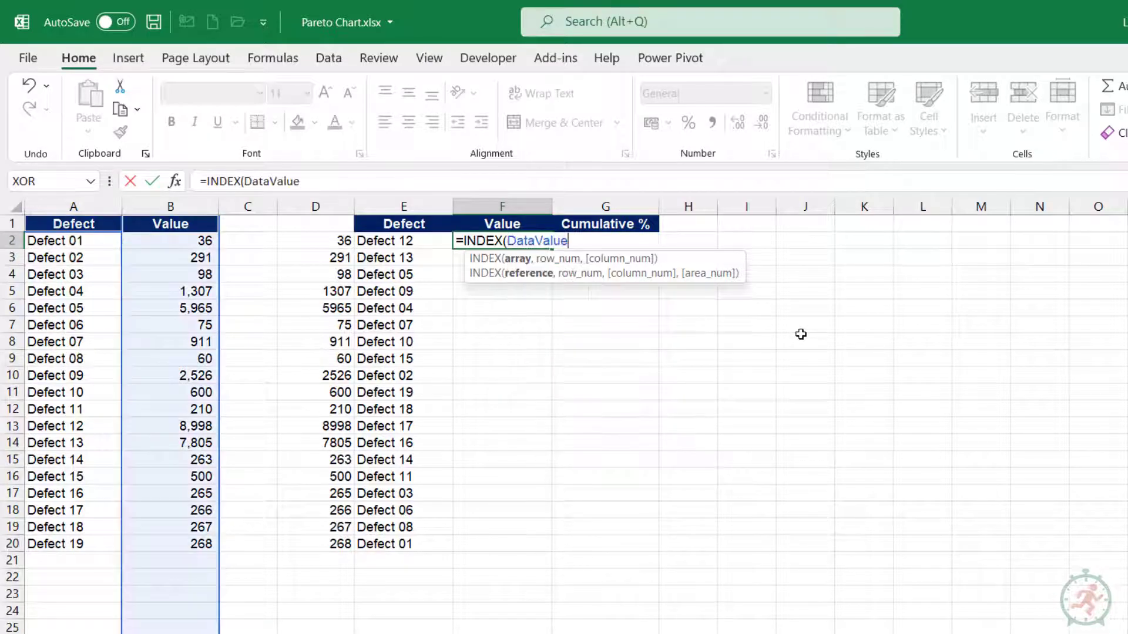
type(",ma")
key("Tab")
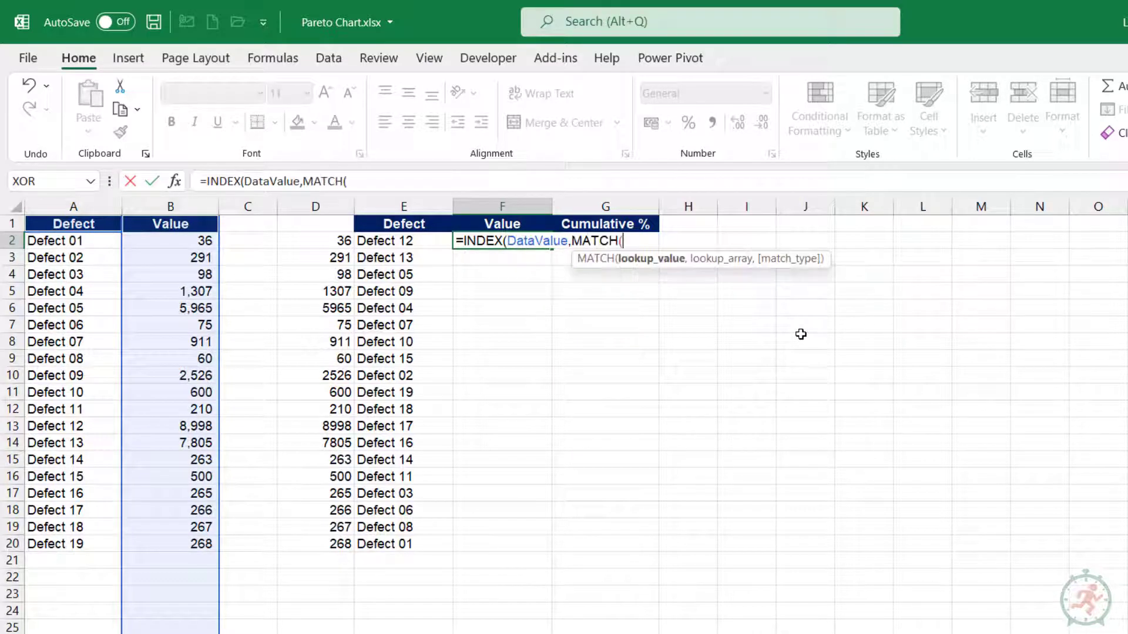
key("Left")
type("#,da")
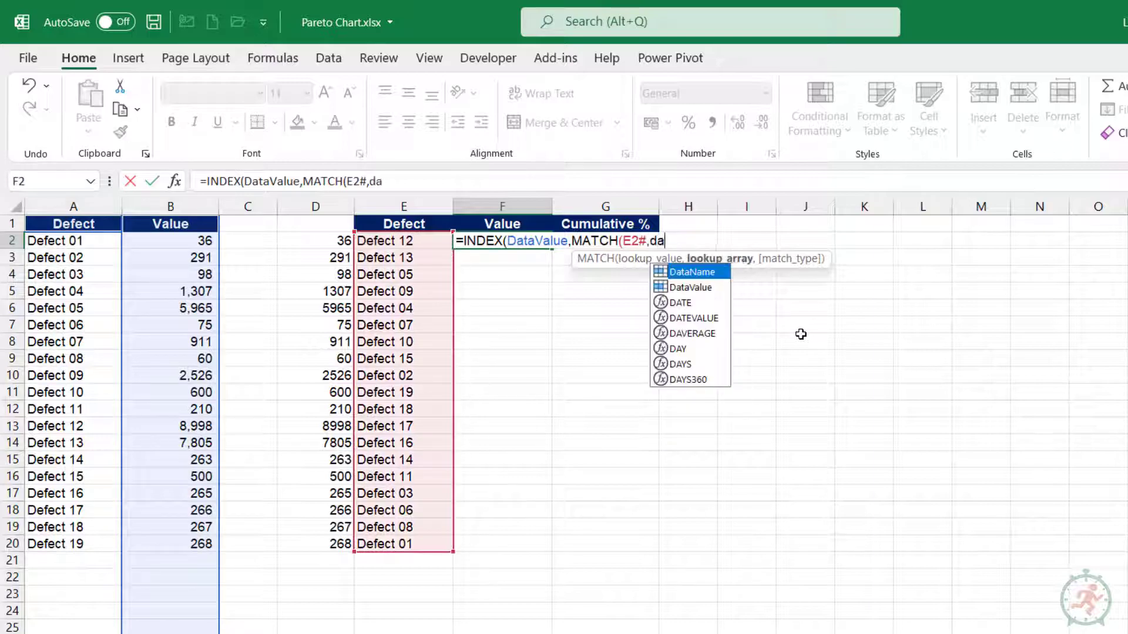
key("Tab")
type(",")
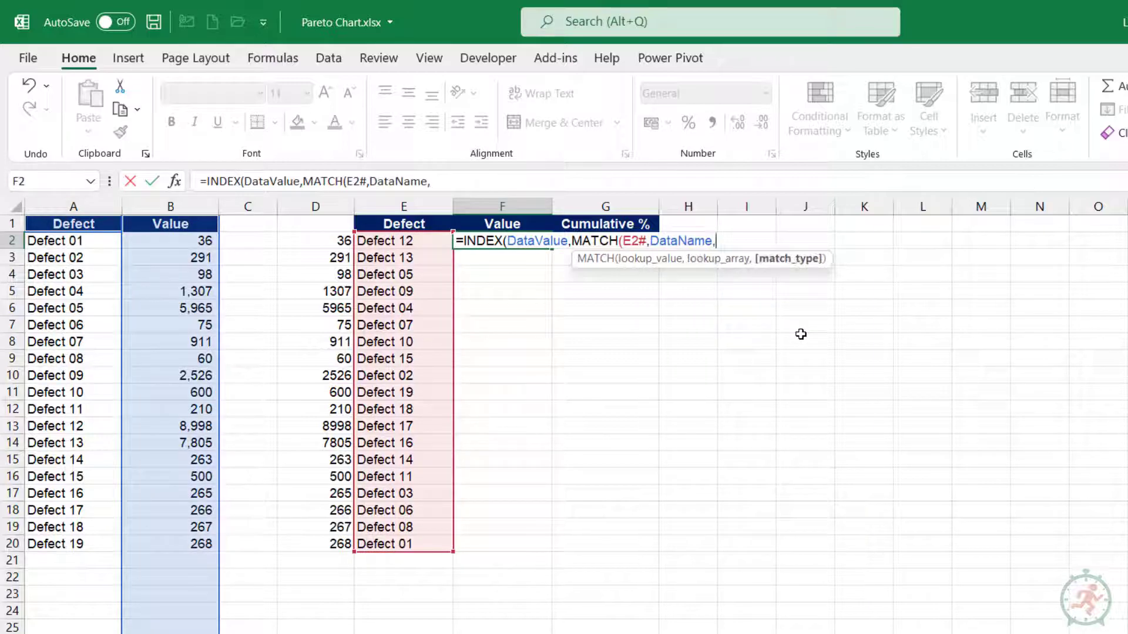
type("0))")
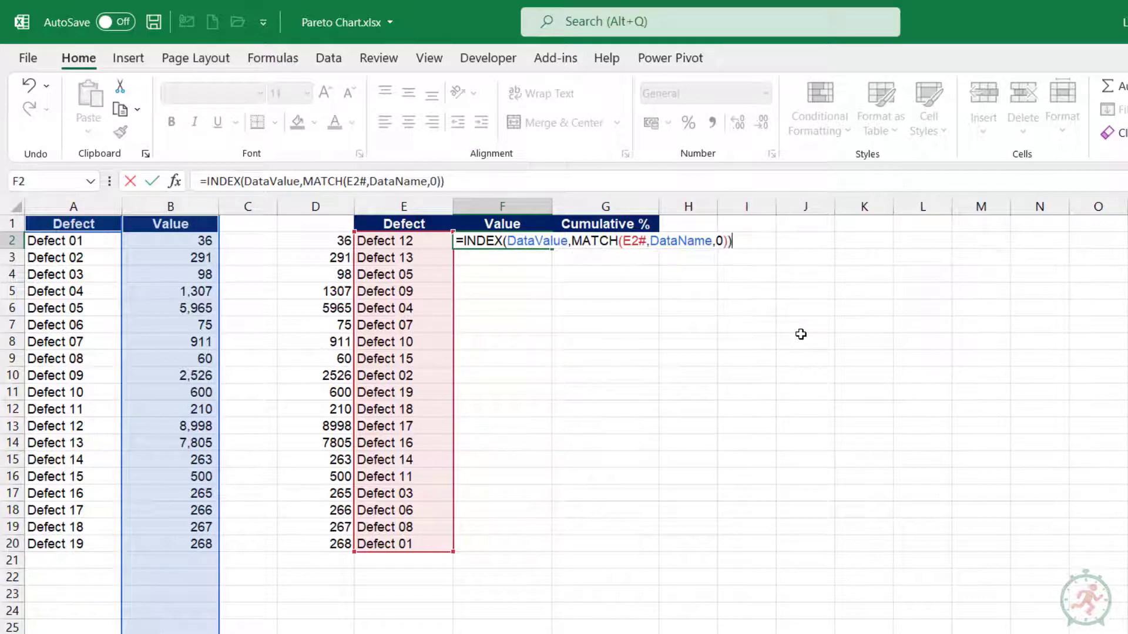
key("Return")
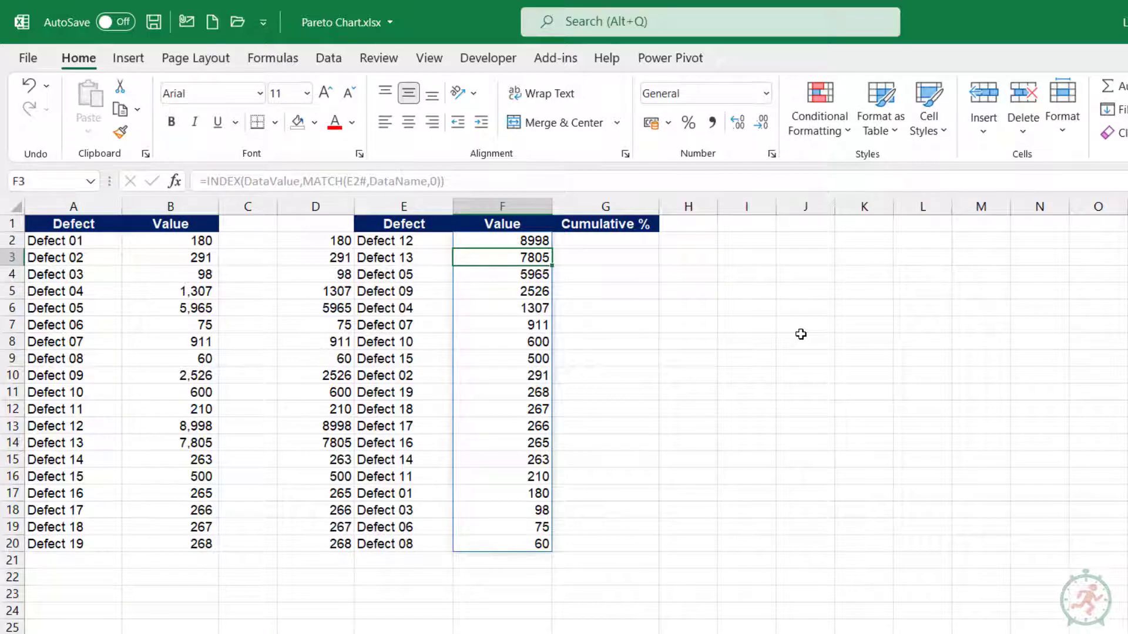
Delete helper column D and enter =SUMIF(E2#,">="&E2#,E2#) in F2 for running totals.
right_click(315, 206)
left_click(360, 391)
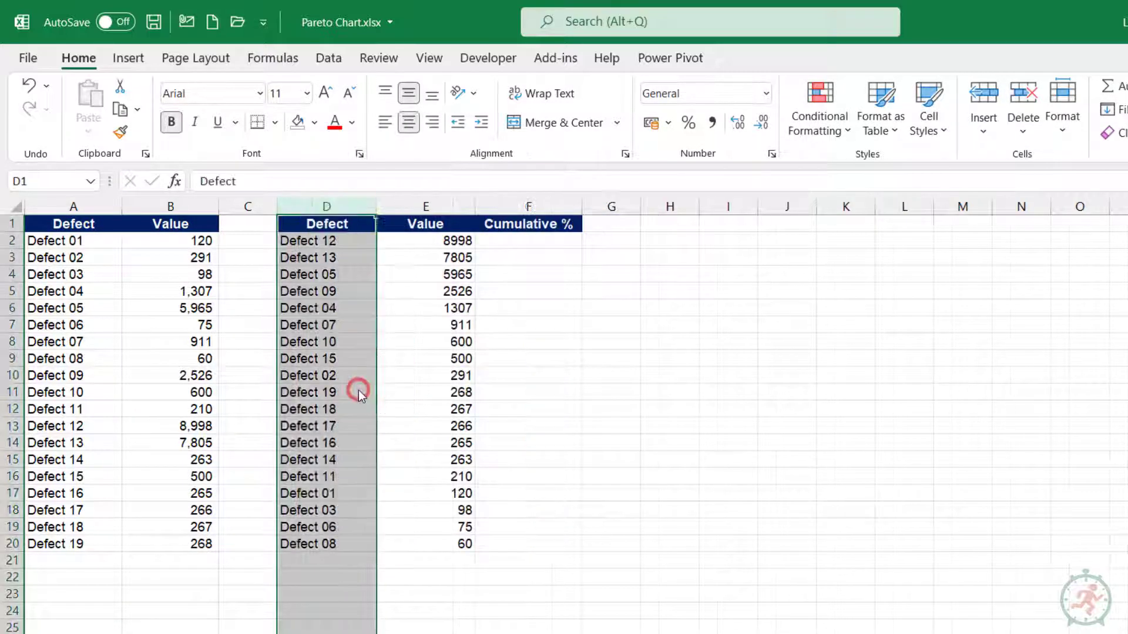
left_click(526, 241)
type("=")
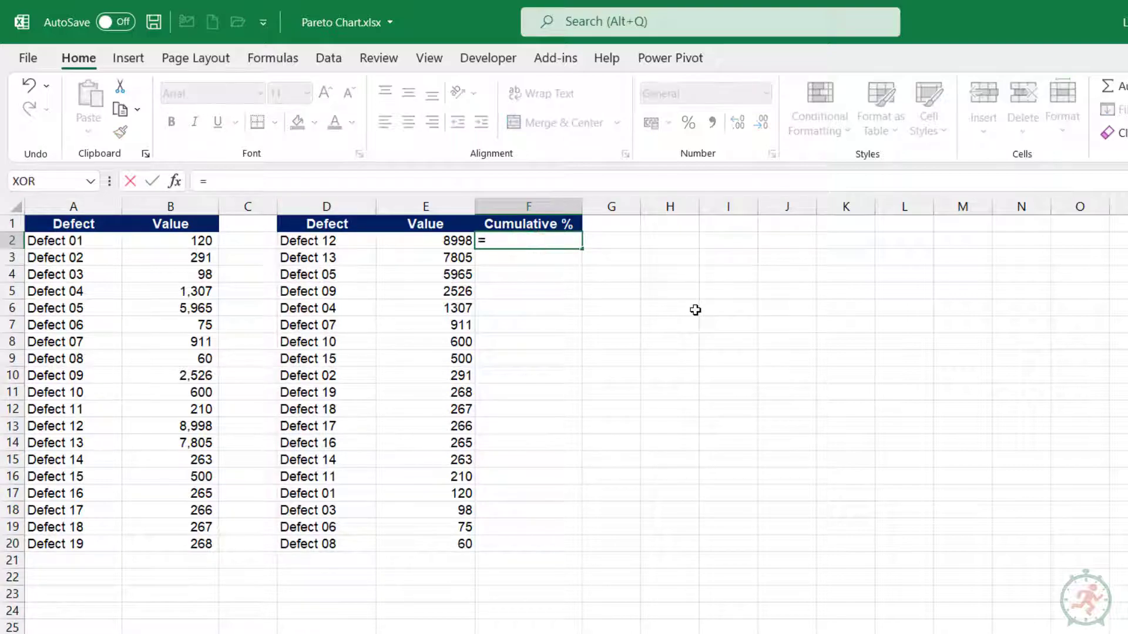
type("sumi")
key("Tab")
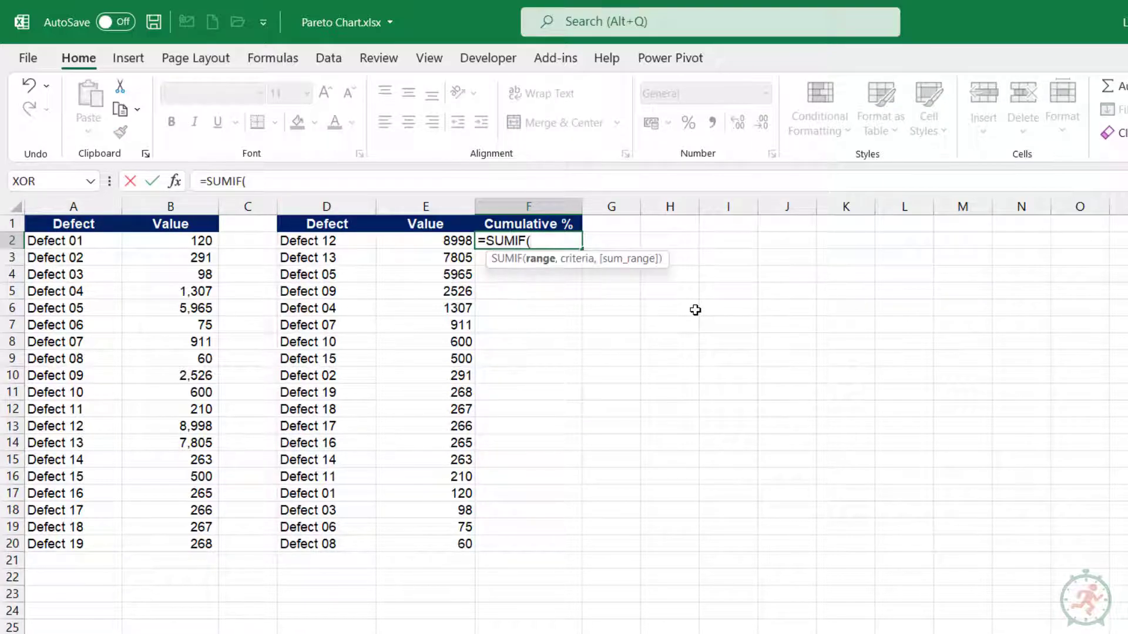
key("Left")
key("ctrl+shift+Down")
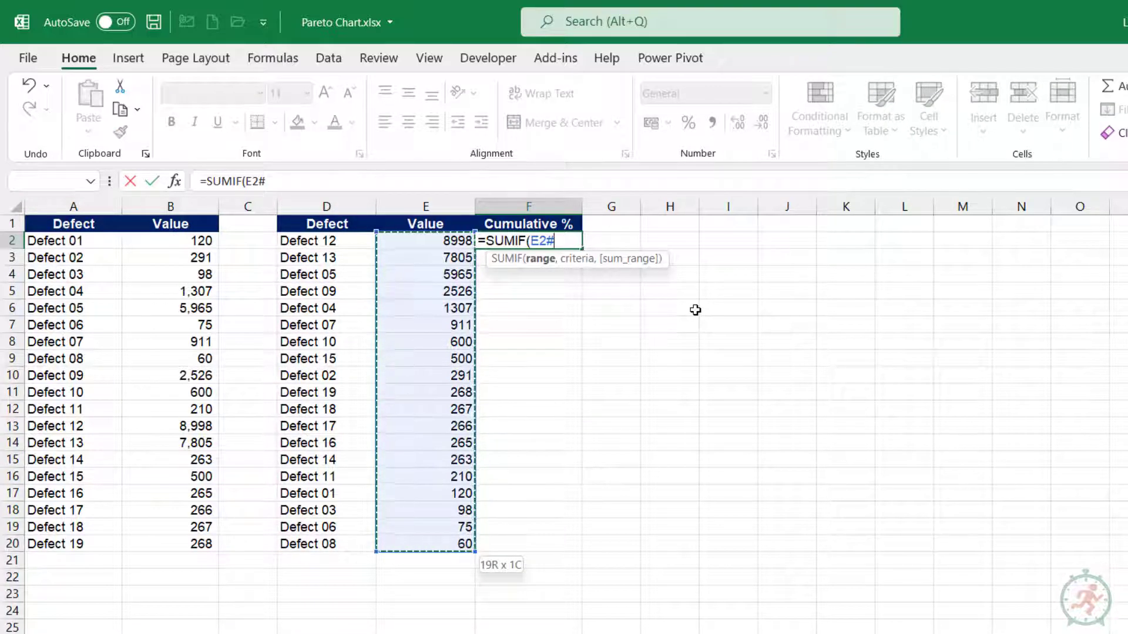
type(",\">=\"&")
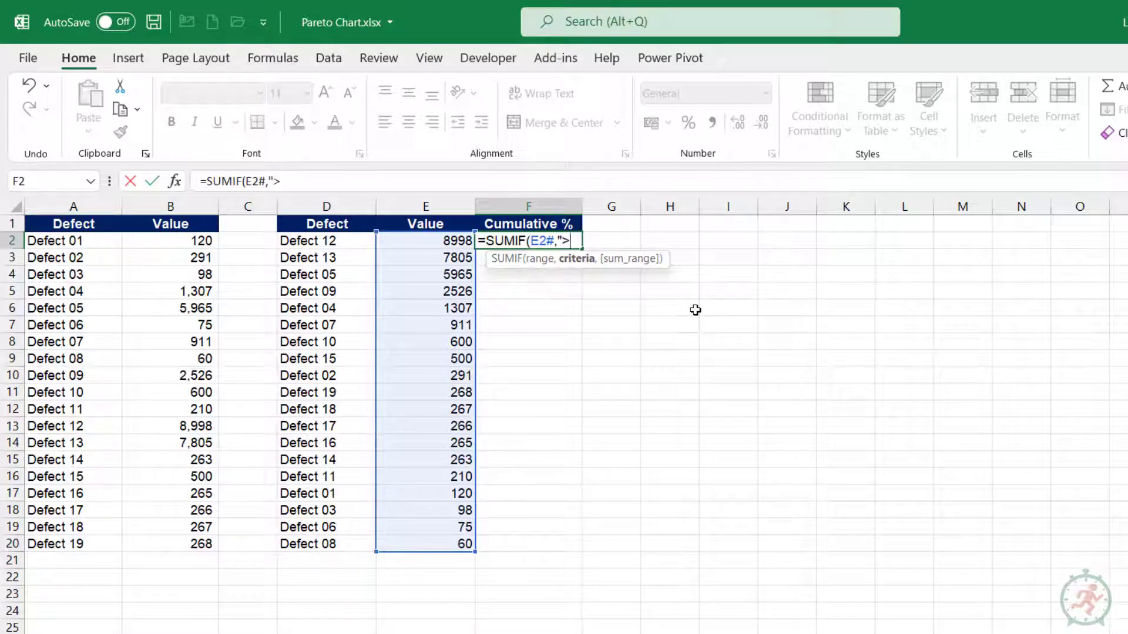
left_click(428, 239)
key("ctrl+shift+Down")
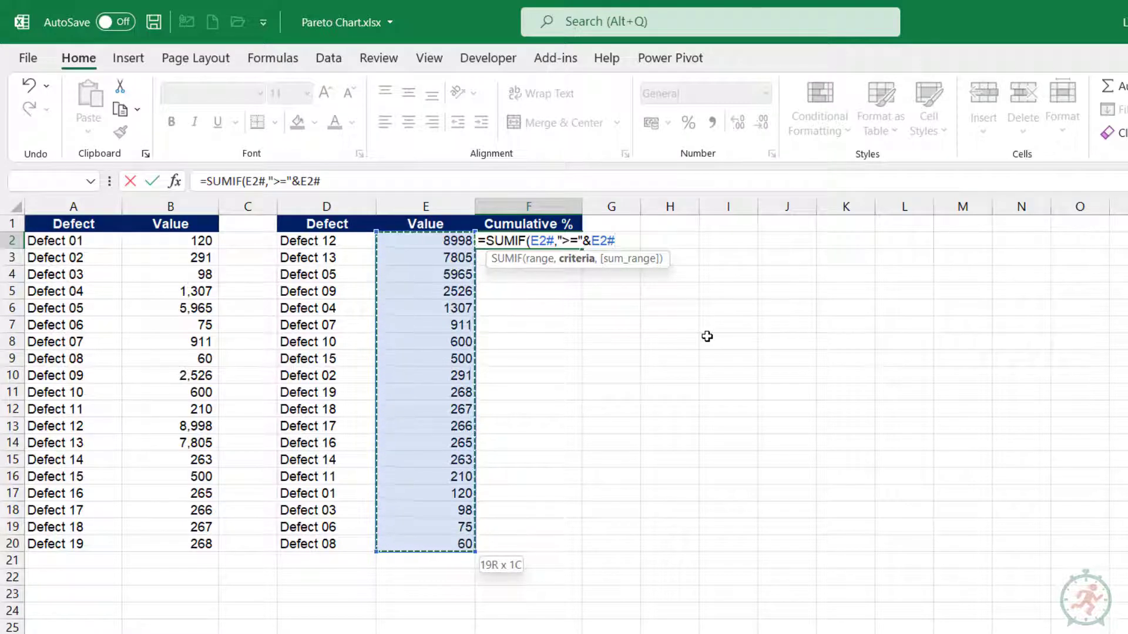
type(",")
left_click(442, 241)
key("ctrl+shift+Down")
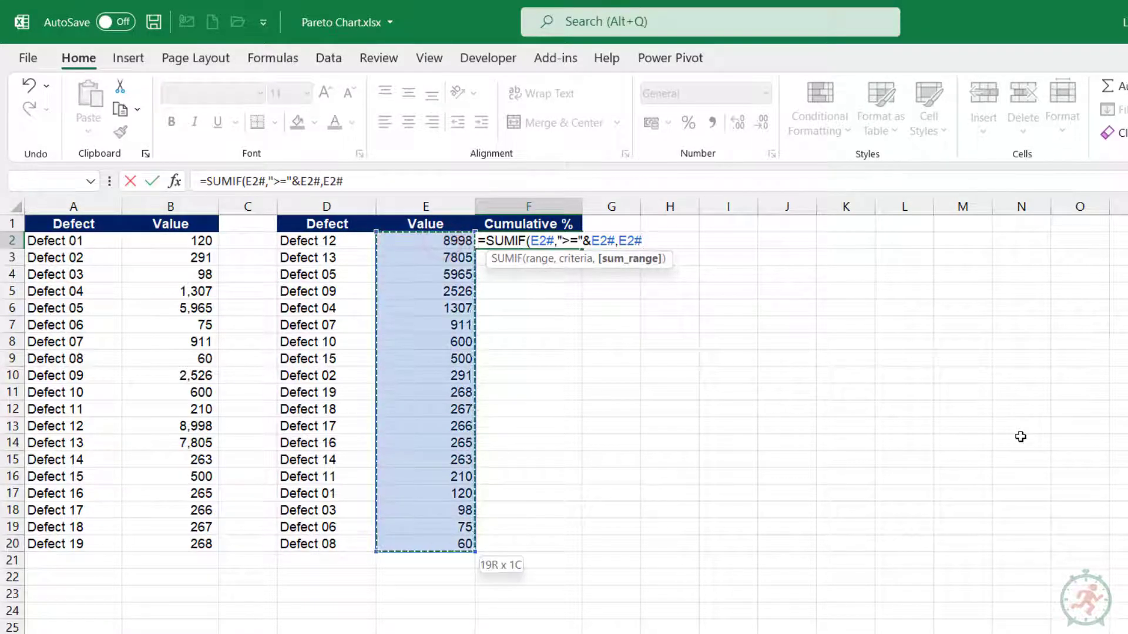
type(")")
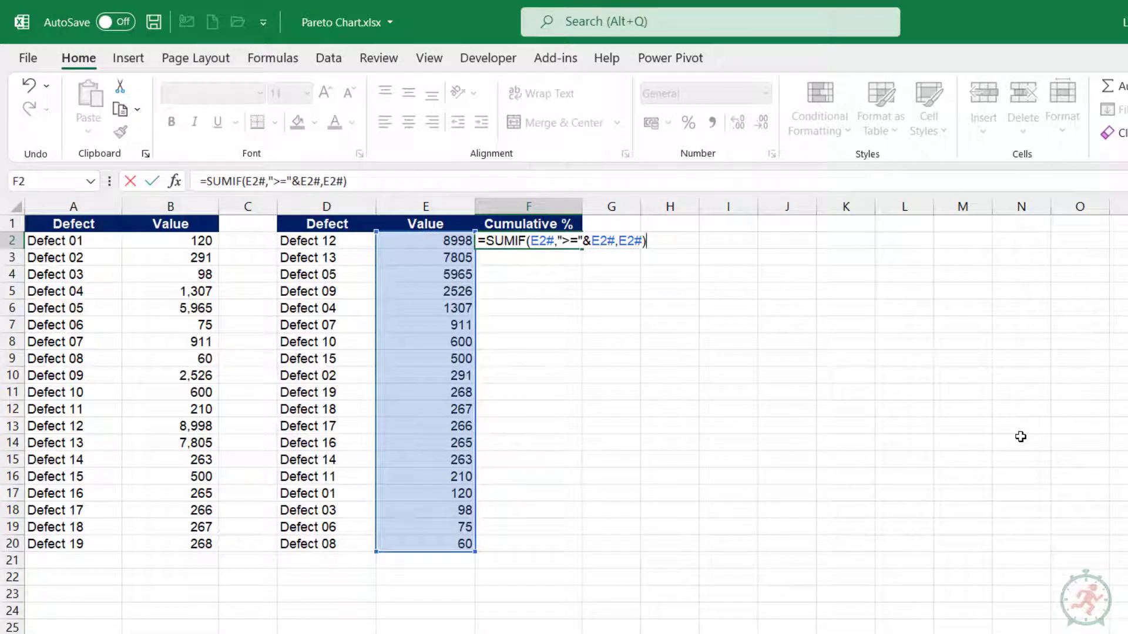
key("Return")
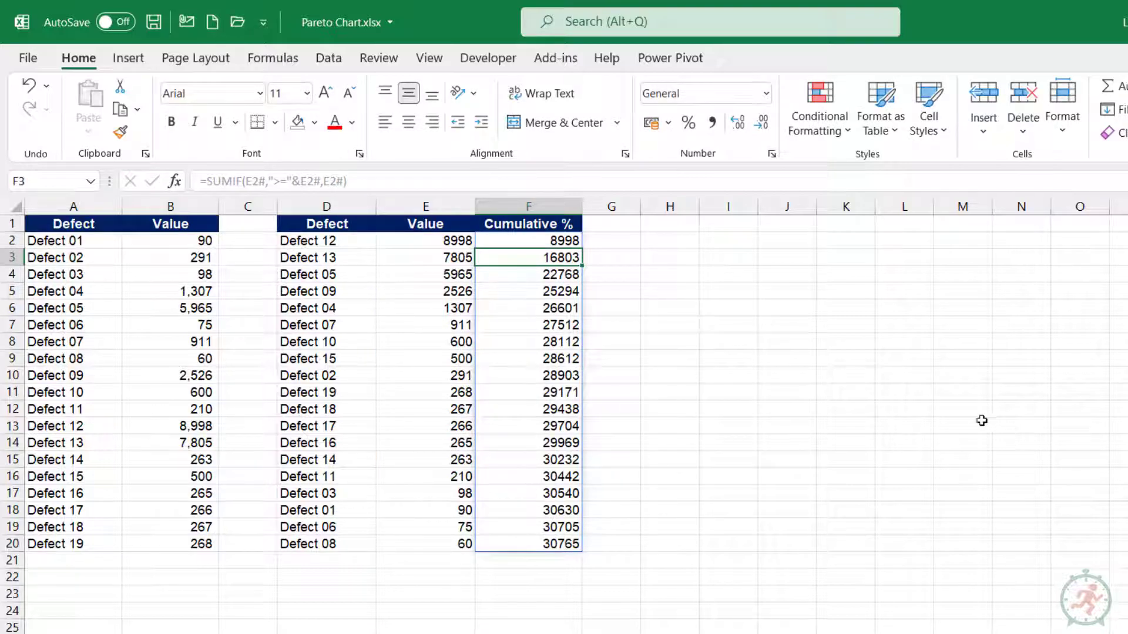
Divide F2's formula by SUM(E2#) to turn running totals into cumulative shares.
left_click(546, 241)
left_click(361, 182)
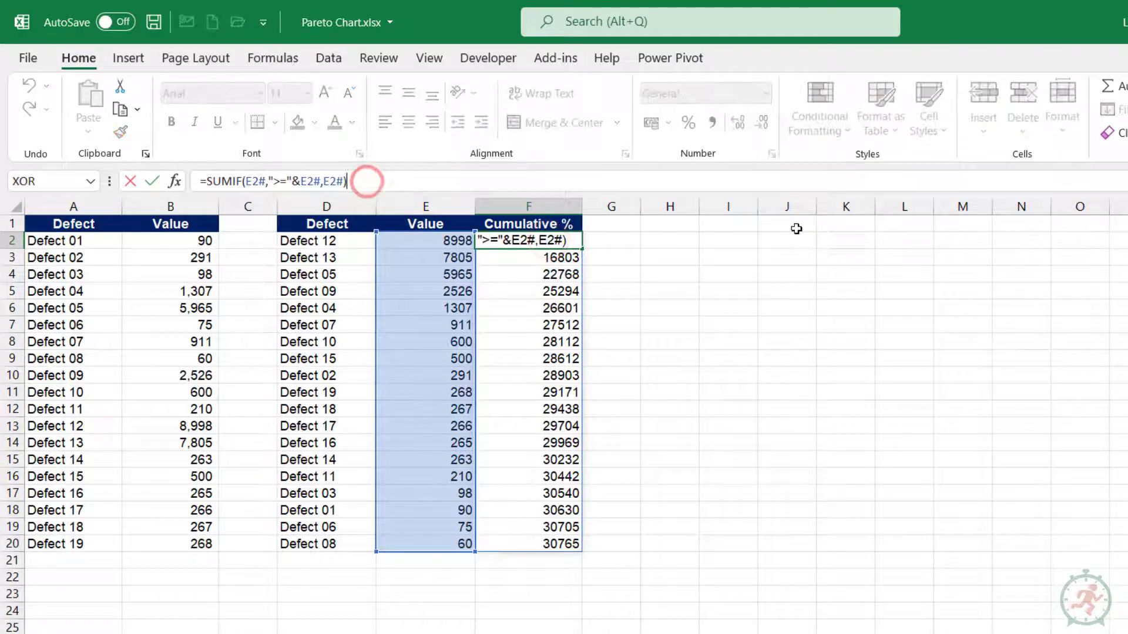
type("/sum")
key("Tab")
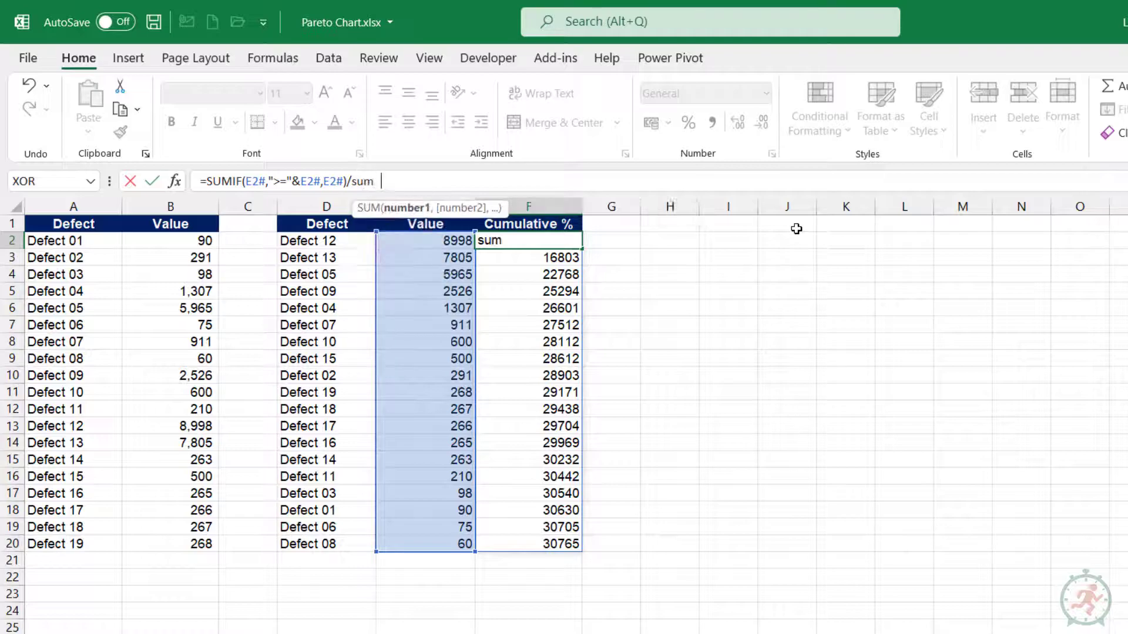
left_click(432, 242)
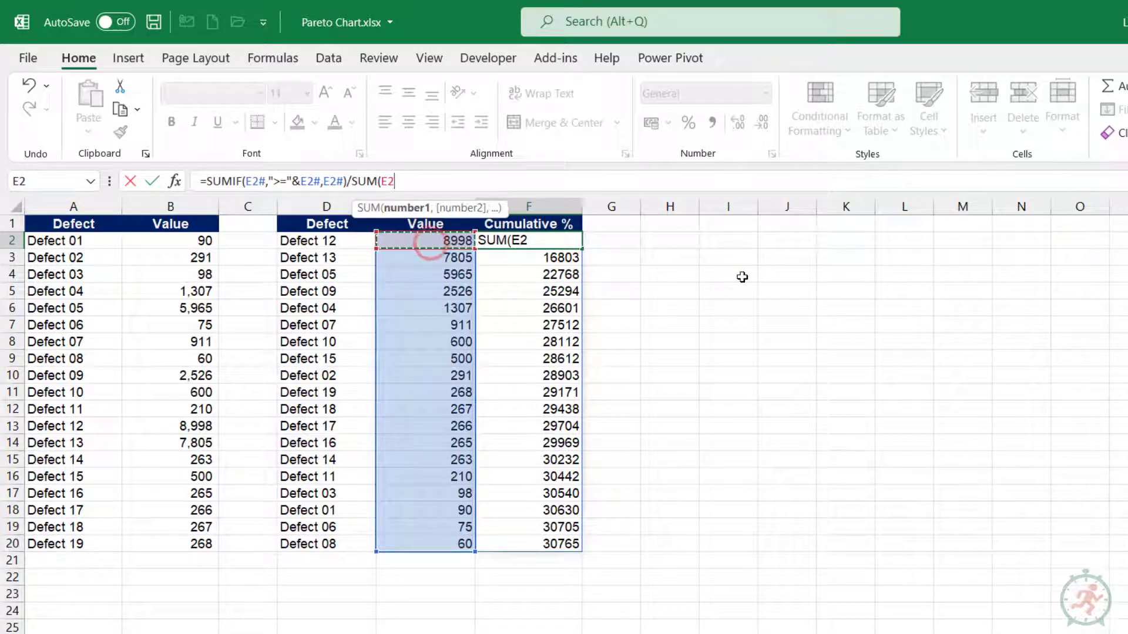
type(")")
key("Return")
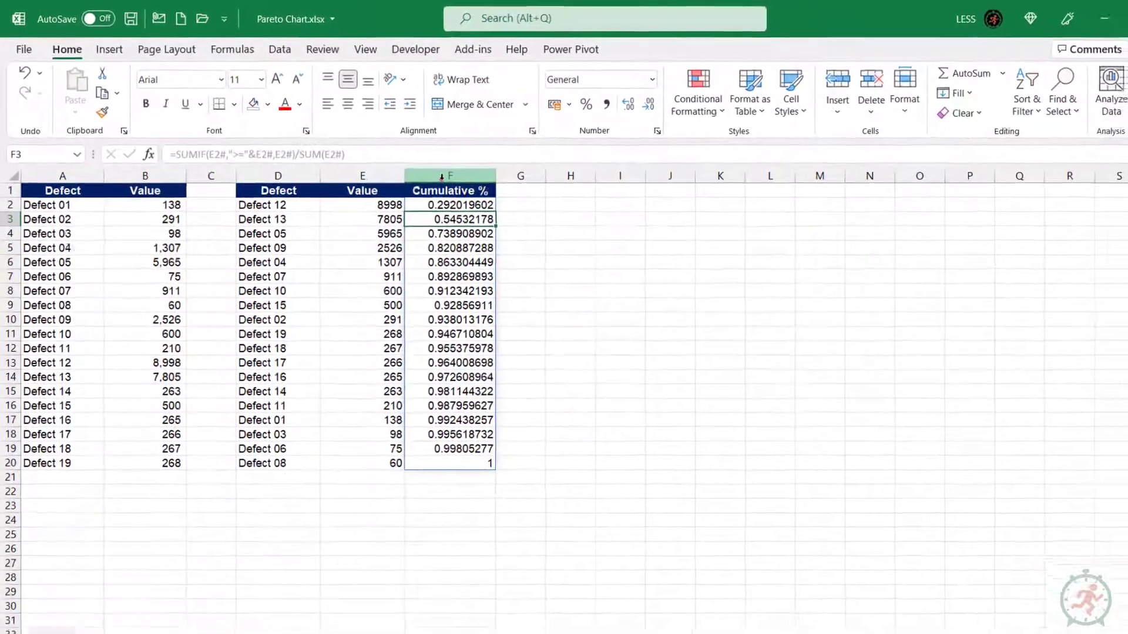
Format the Cumulative % column as percentages.
left_click(442, 177)
left_click(586, 104)
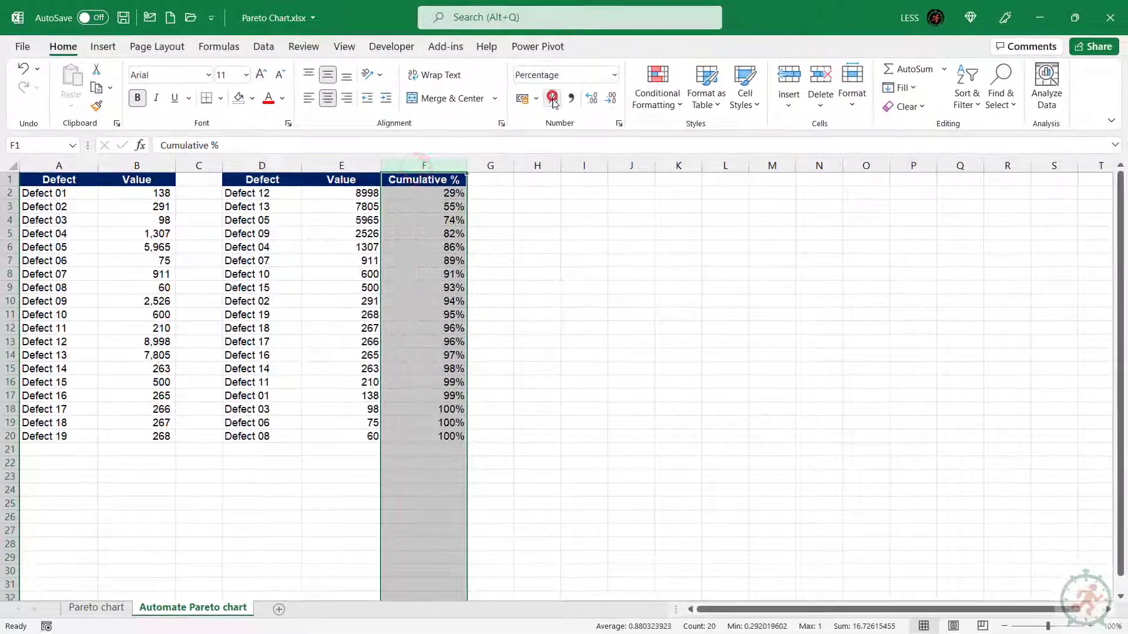
left_click(597, 266)
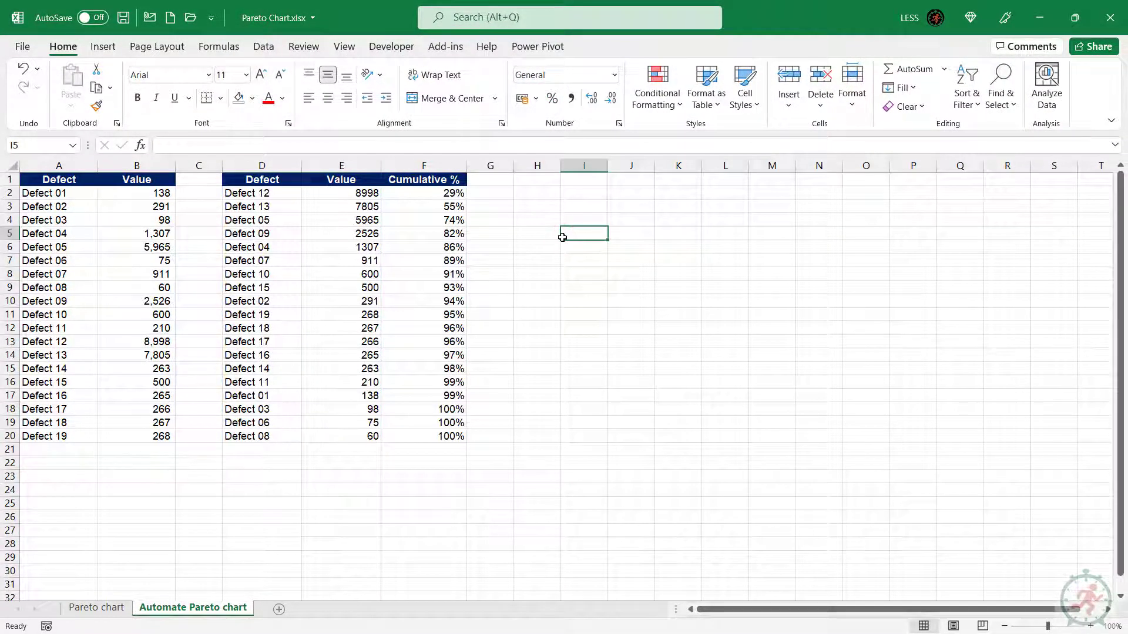
Add a Defect 20 row valued 7000 to the data and widen column G.
left_click_drag(51, 436, 168, 450)
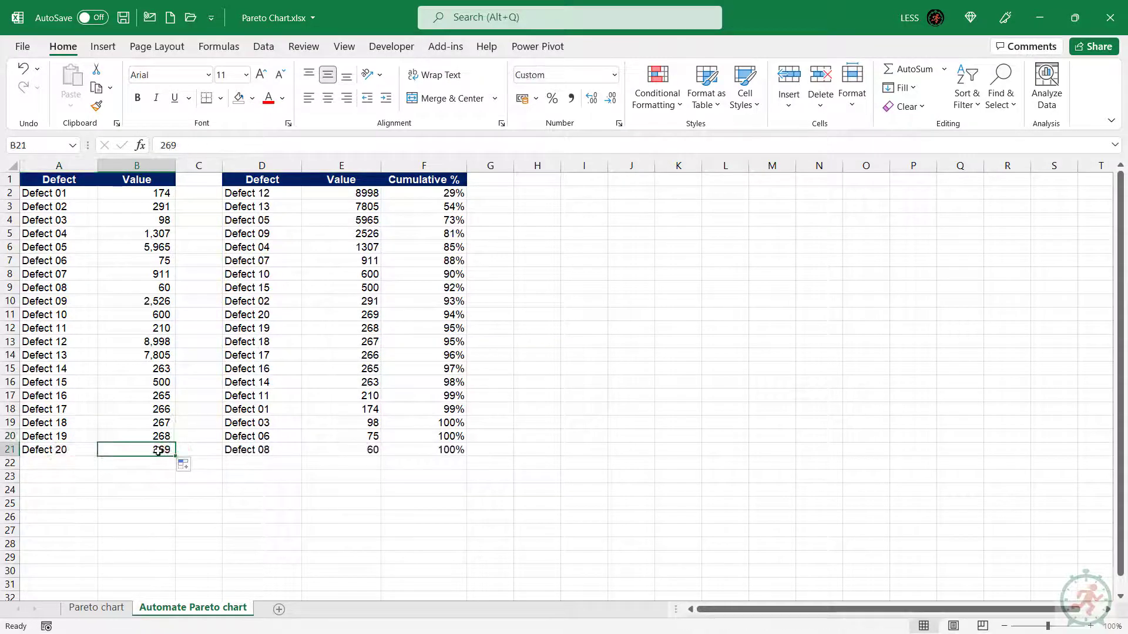
type("7000")
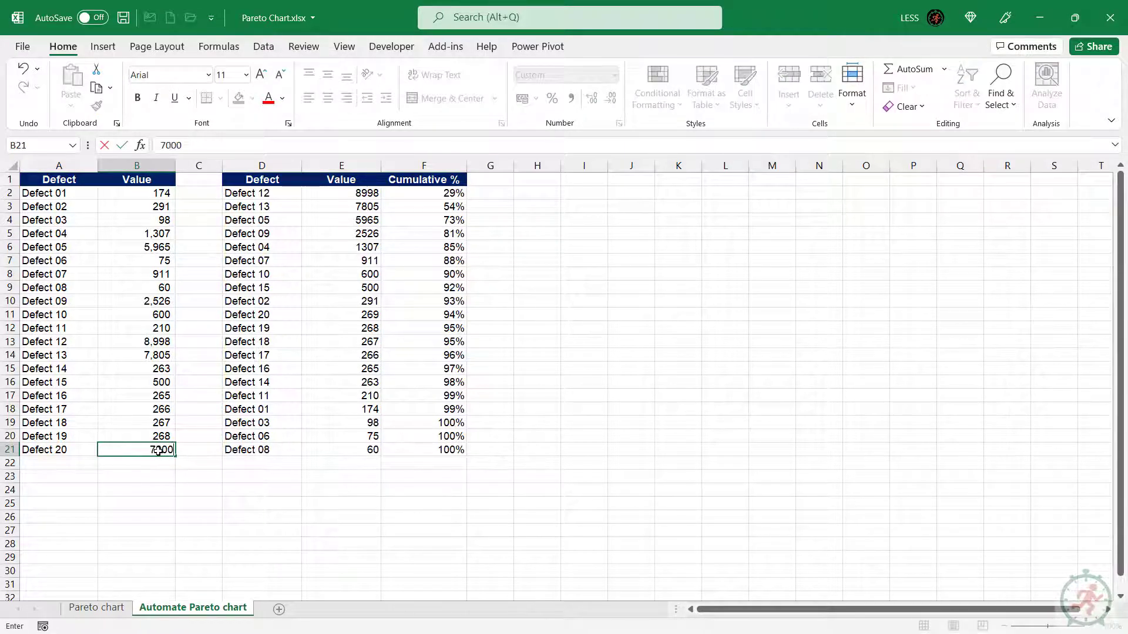
key("Return")
left_click(586, 297)
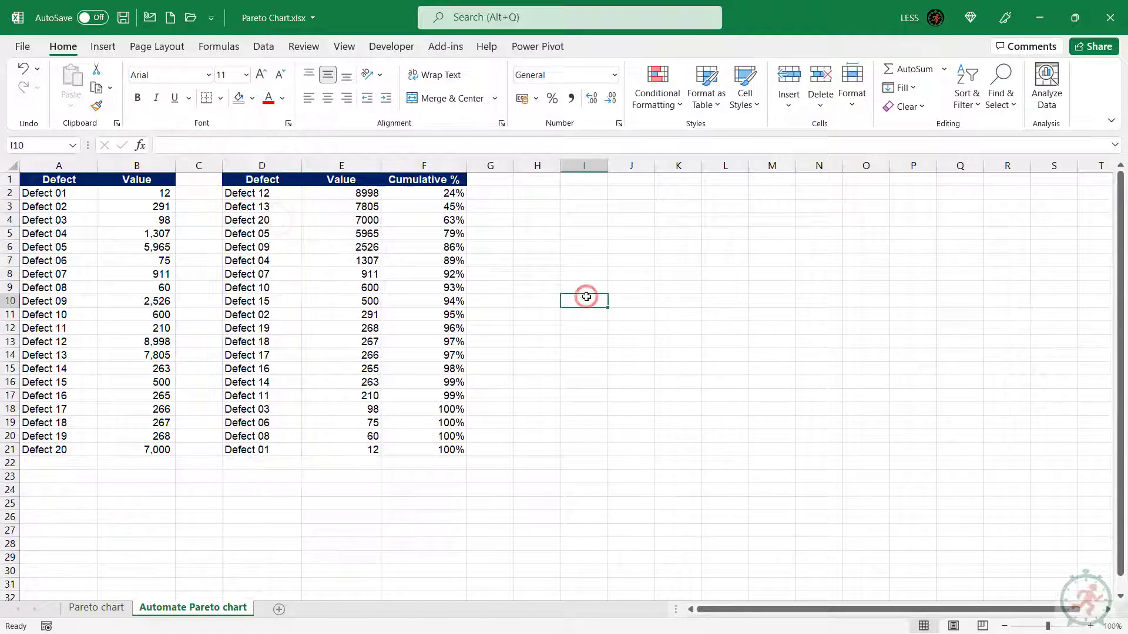
left_click_drag(514, 165, 588, 164)
left_click(505, 176)
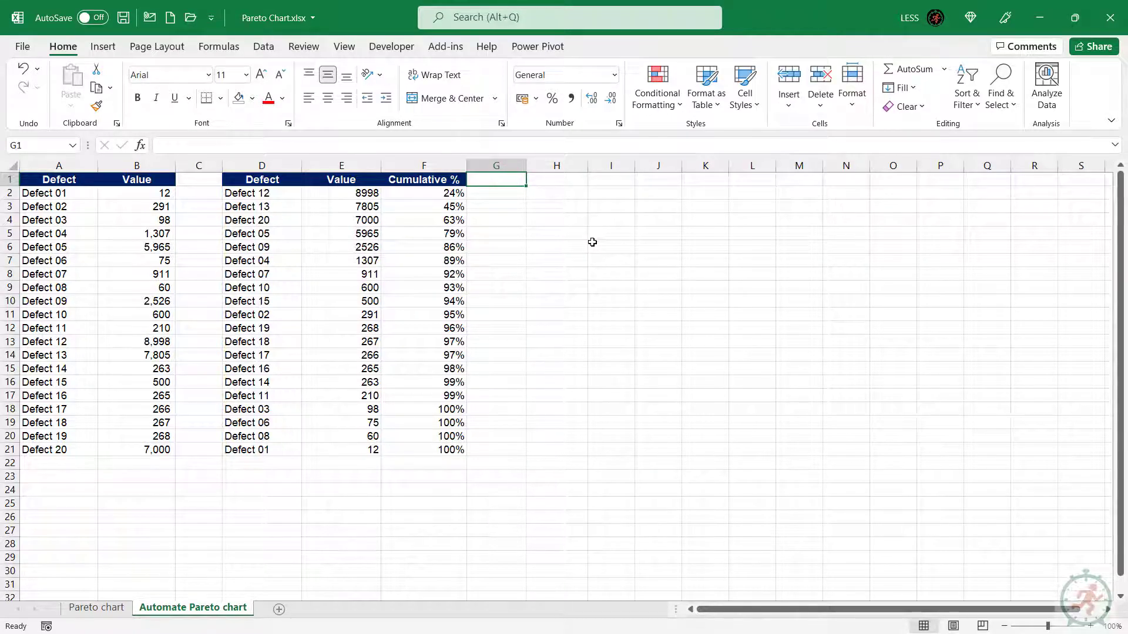
Add headers '80% C' and '20% C' in G1:H1 with the dark blue Cumulative % header style.
type("80")
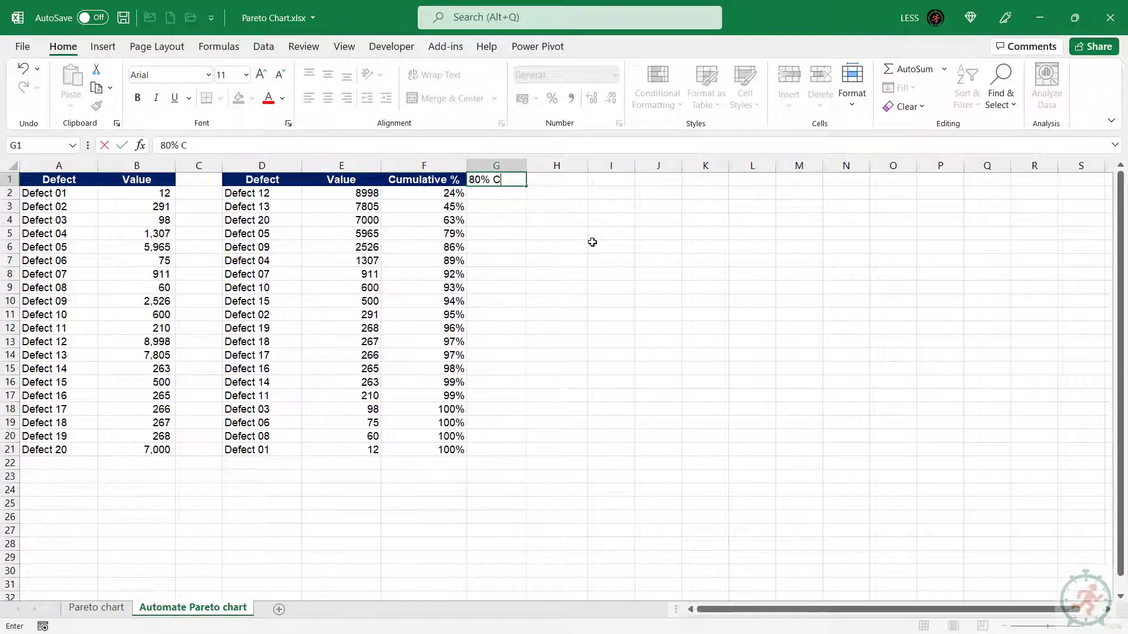
type("% C")
left_click(552, 179)
type("20")
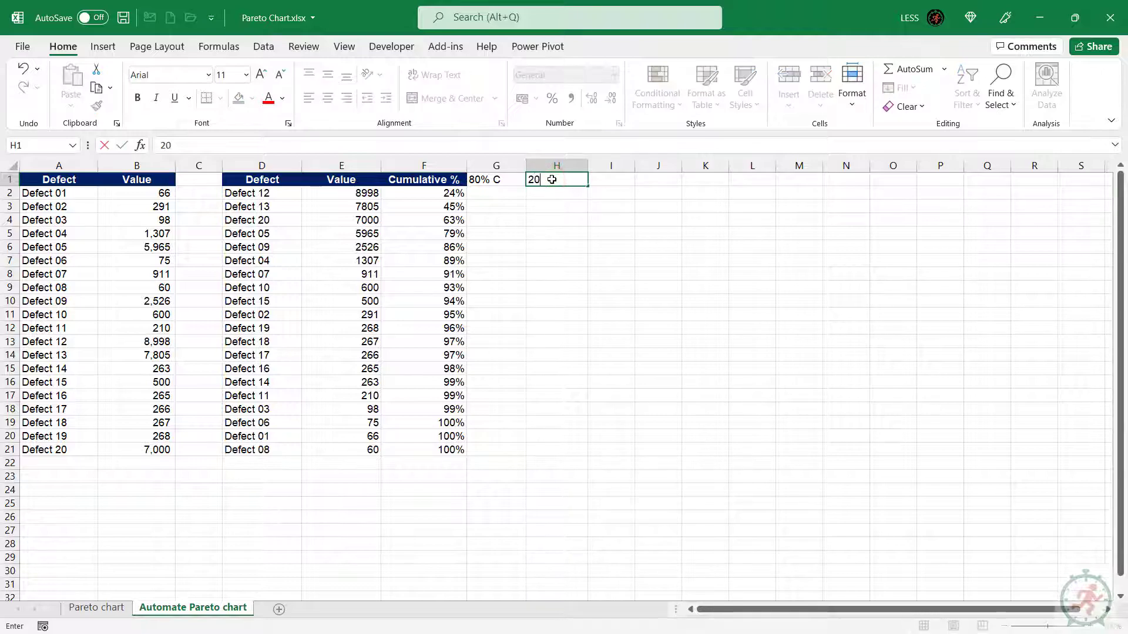
type("% C")
left_click(580, 224)
left_click(438, 179)
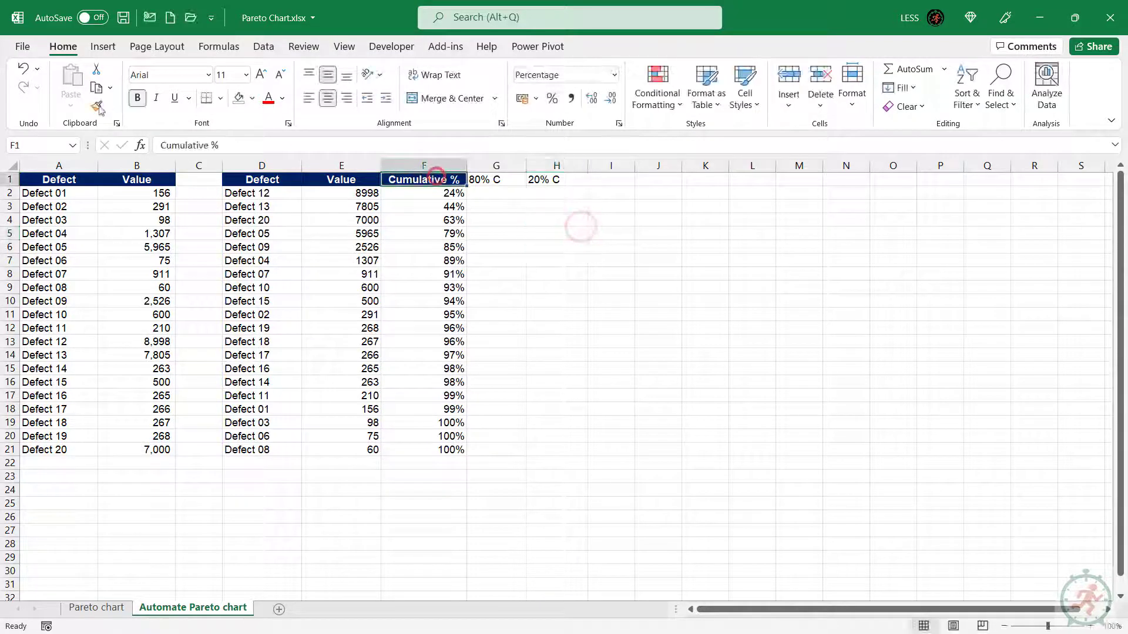
left_click(96, 106)
left_click_drag(481, 179, 551, 182)
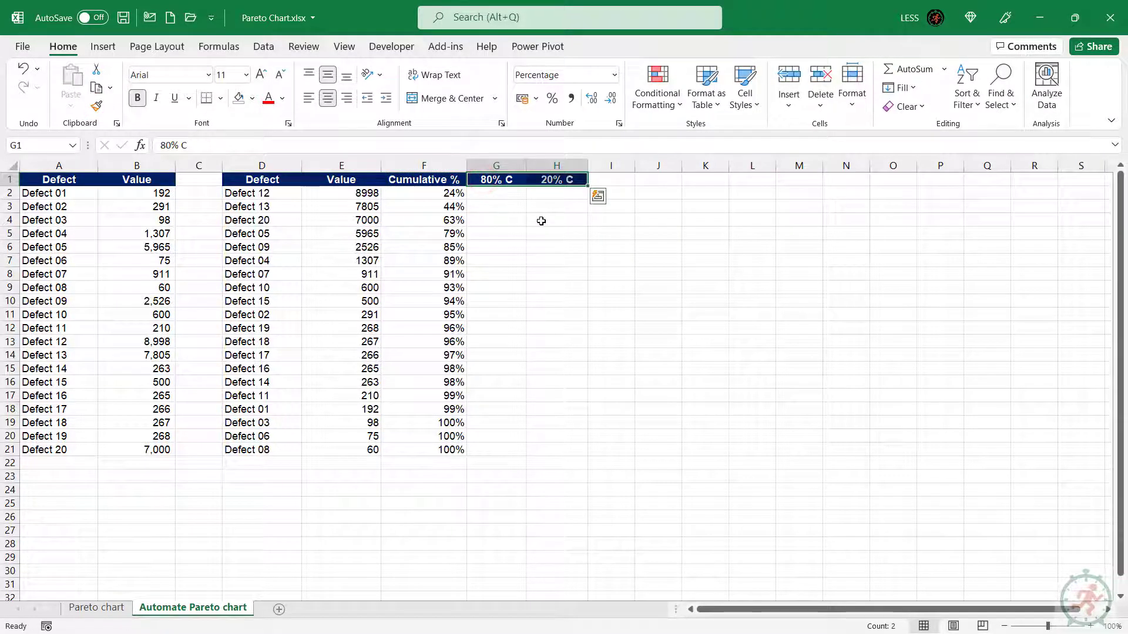
Enter =IF(F2#<=0.8,E2#,NA()) in G2 and copy the formula.
left_click(500, 193)
type("=IF(")
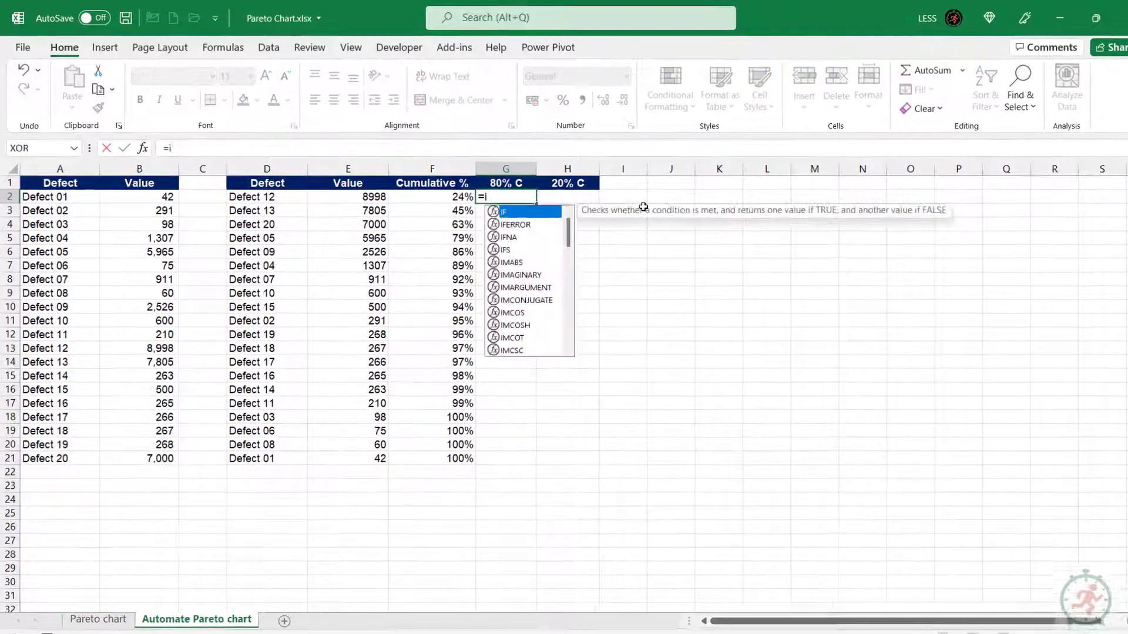
type("F2#<")
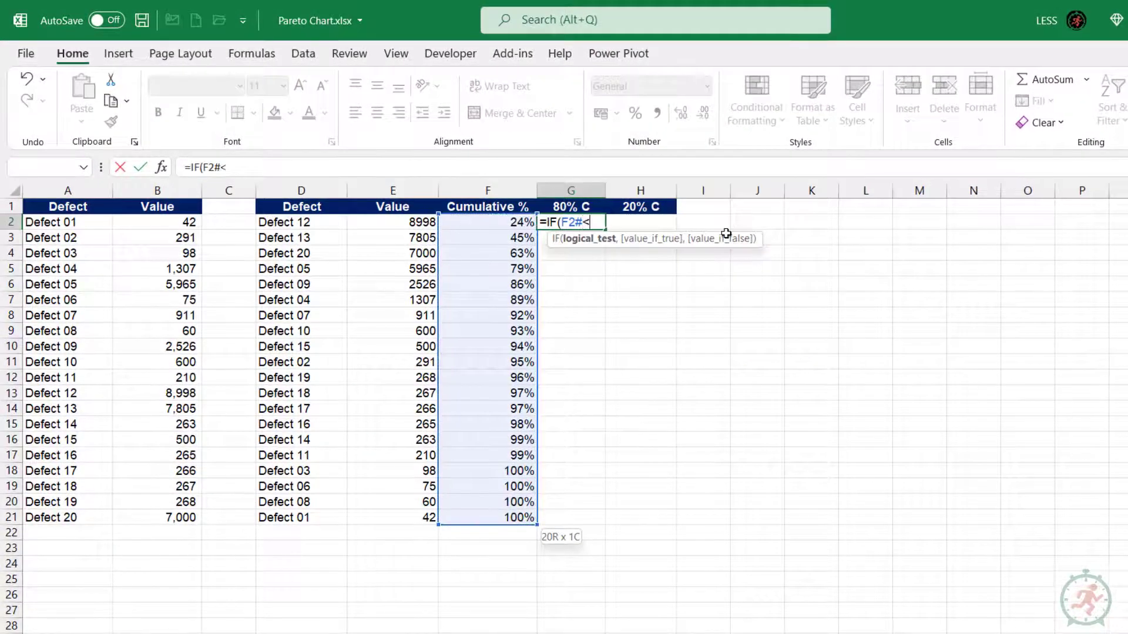
type("=0.8,E2#,")
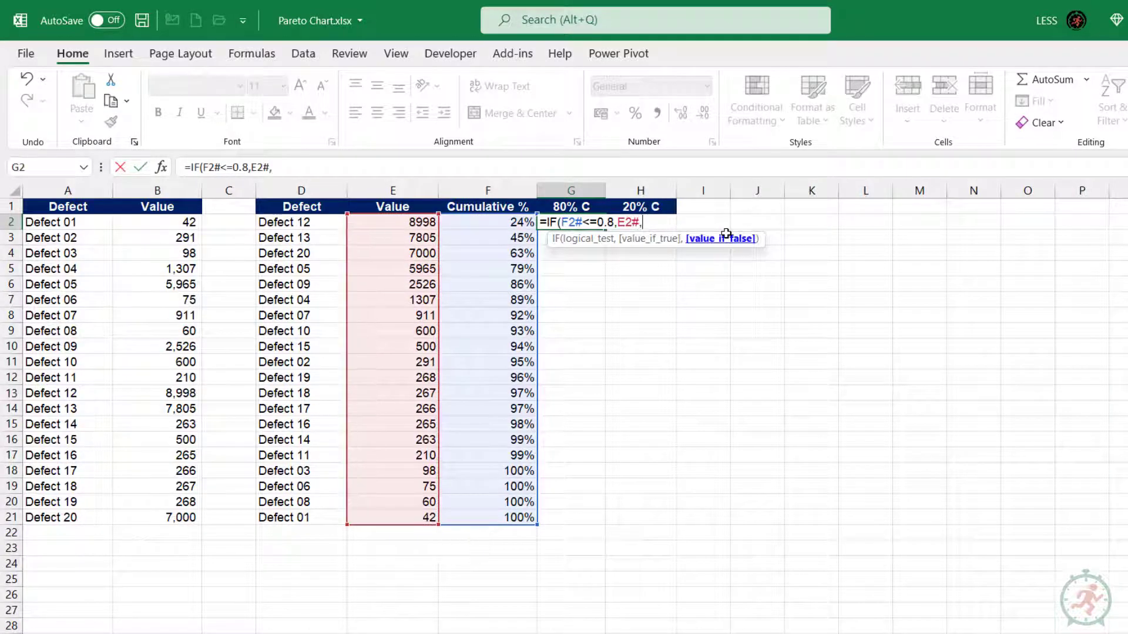
type("NA()")
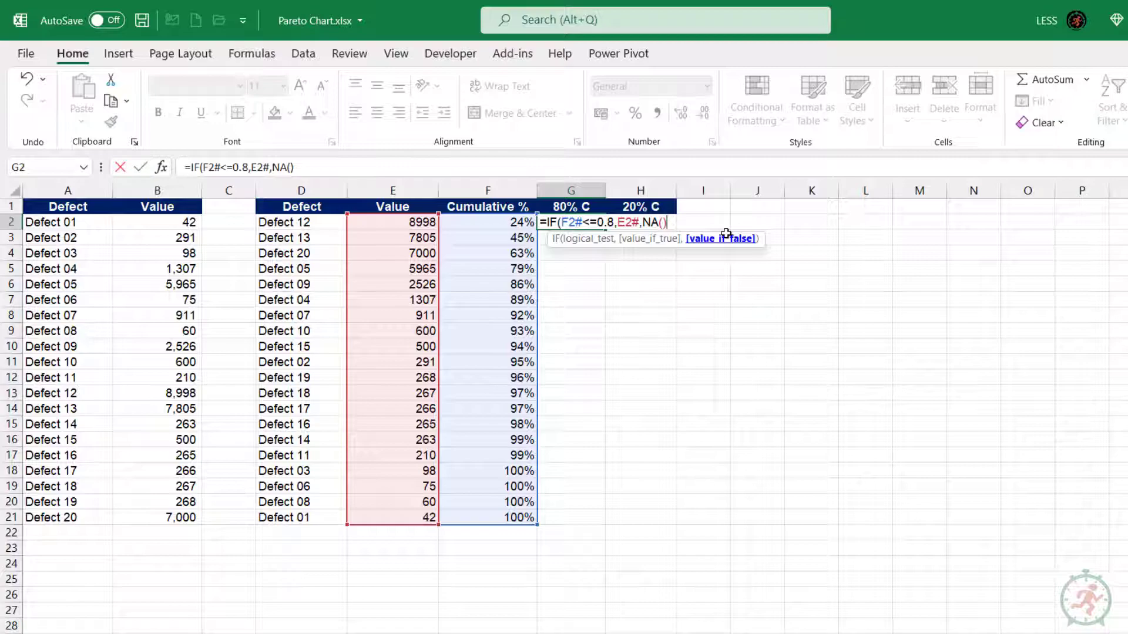
type(")")
key("Return")
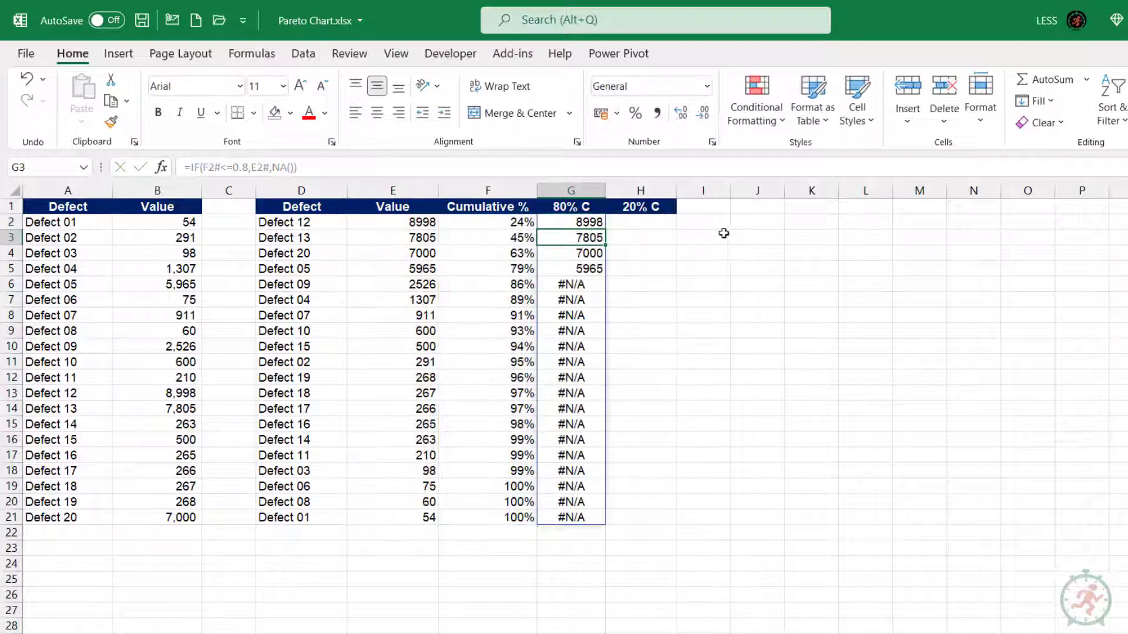
left_click(567, 223)
triple_click(327, 167)
key("ctrl+c")
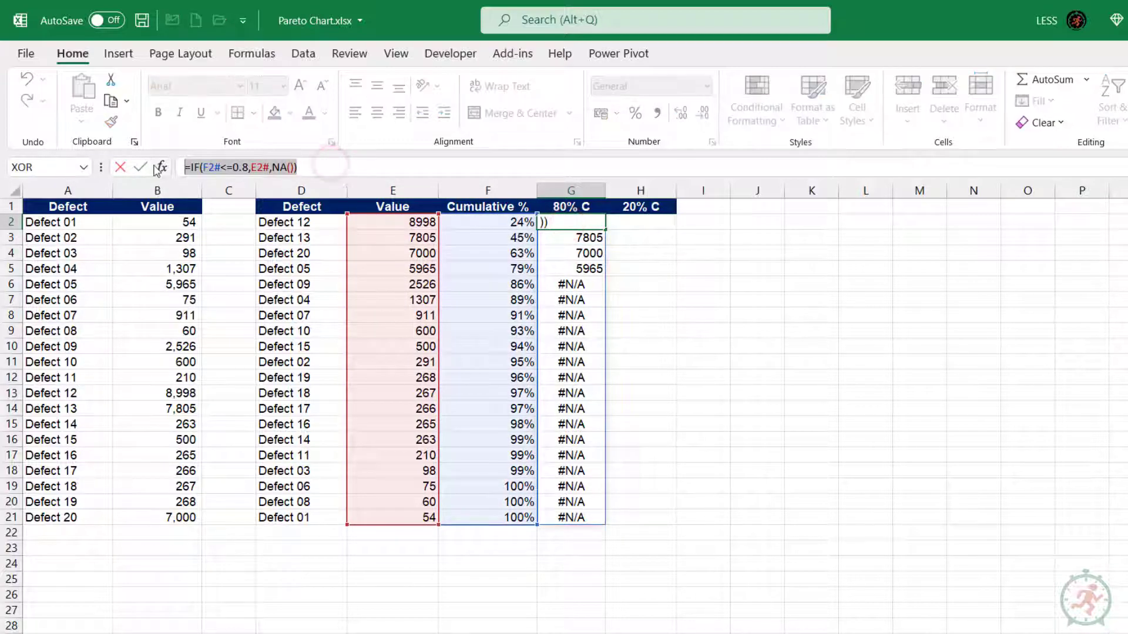
key("Escape")
Put the same formula in H2 with > instead of <=, giving =IF(F2#>0.8,E2#,NA()).
left_click(648, 224)
left_click(251, 167)
key("ctrl+v")
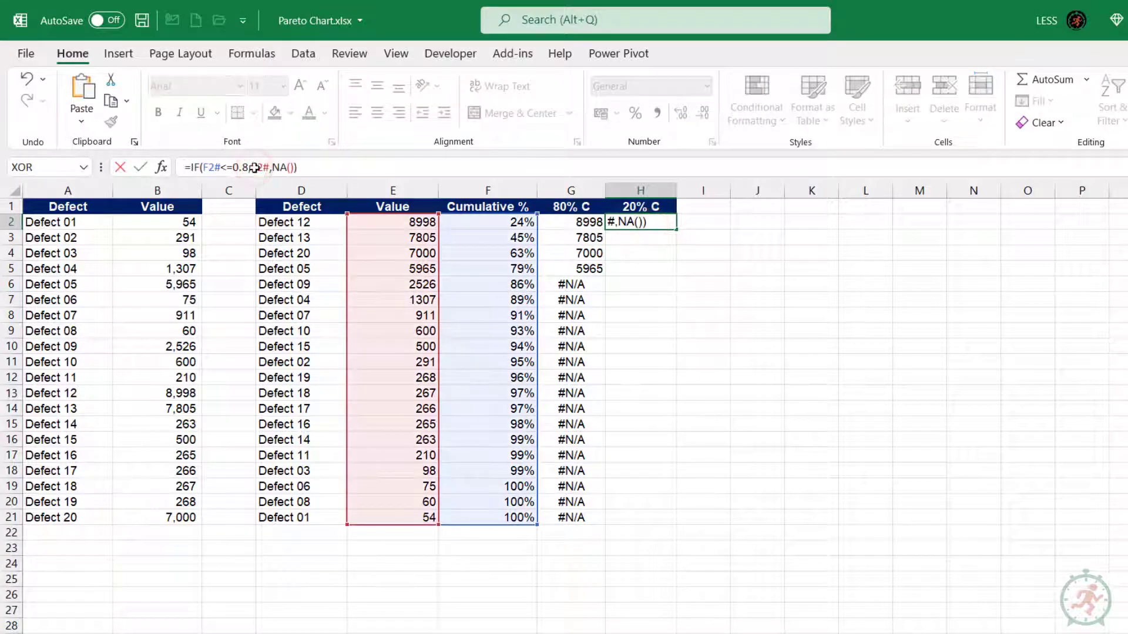
left_click_drag(233, 167, 223, 167)
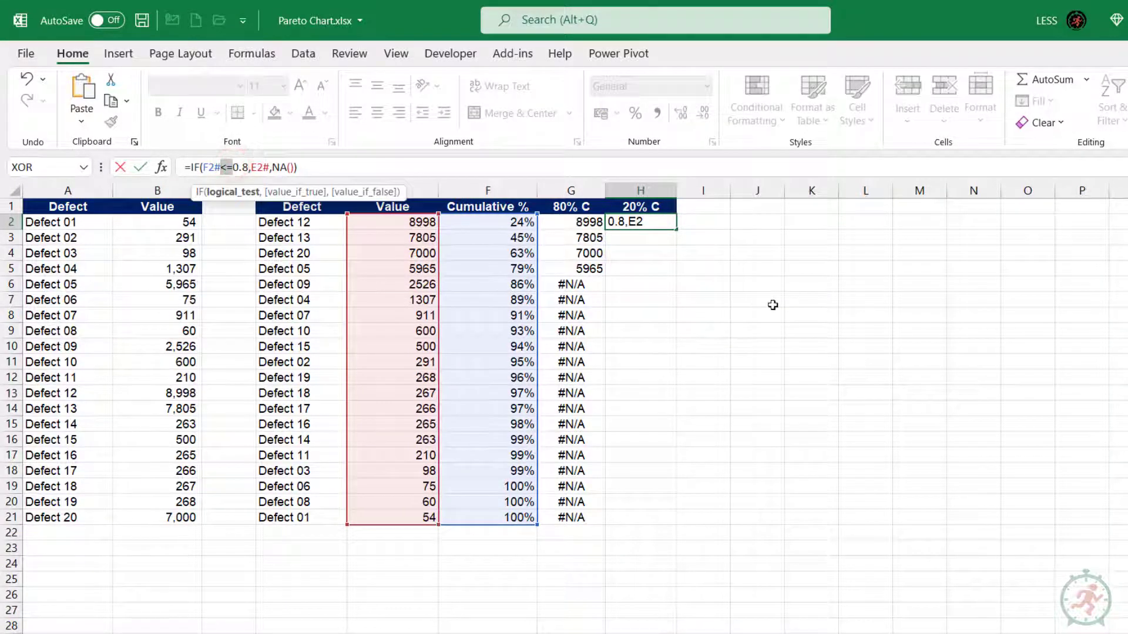
type(">")
key("Return")
left_click(853, 349)
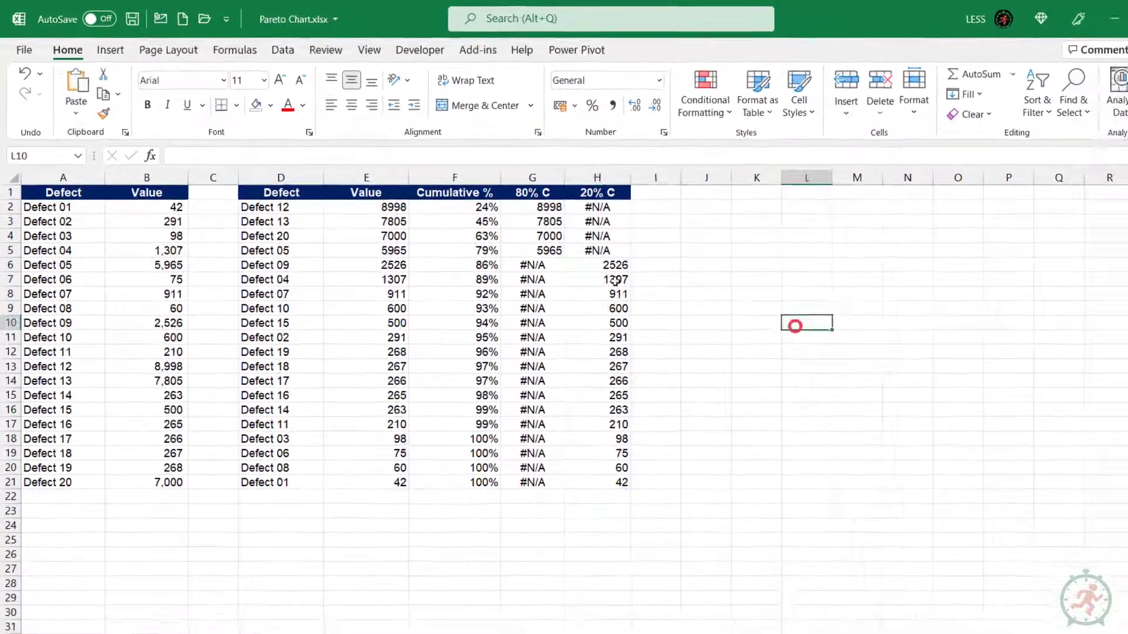
left_click_drag(280, 192, 281, 483)
Insert a clustered column chart of Defect, Cumulative %, 80% C and 20% C beside the table.
left_click_drag(454, 192, 554, 448)
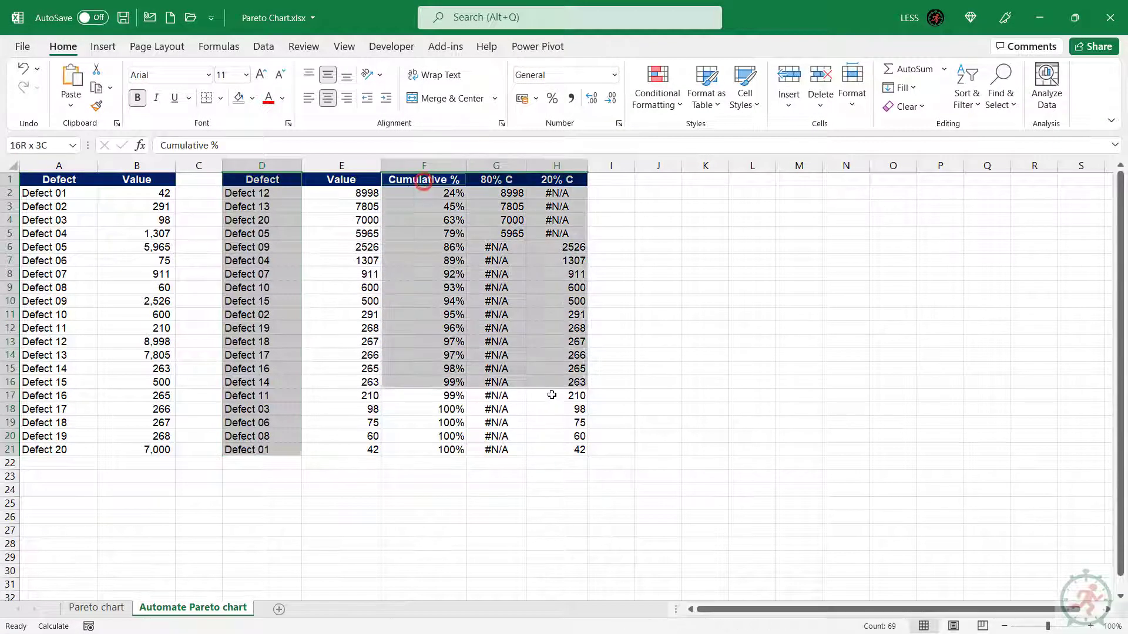
left_click(105, 47)
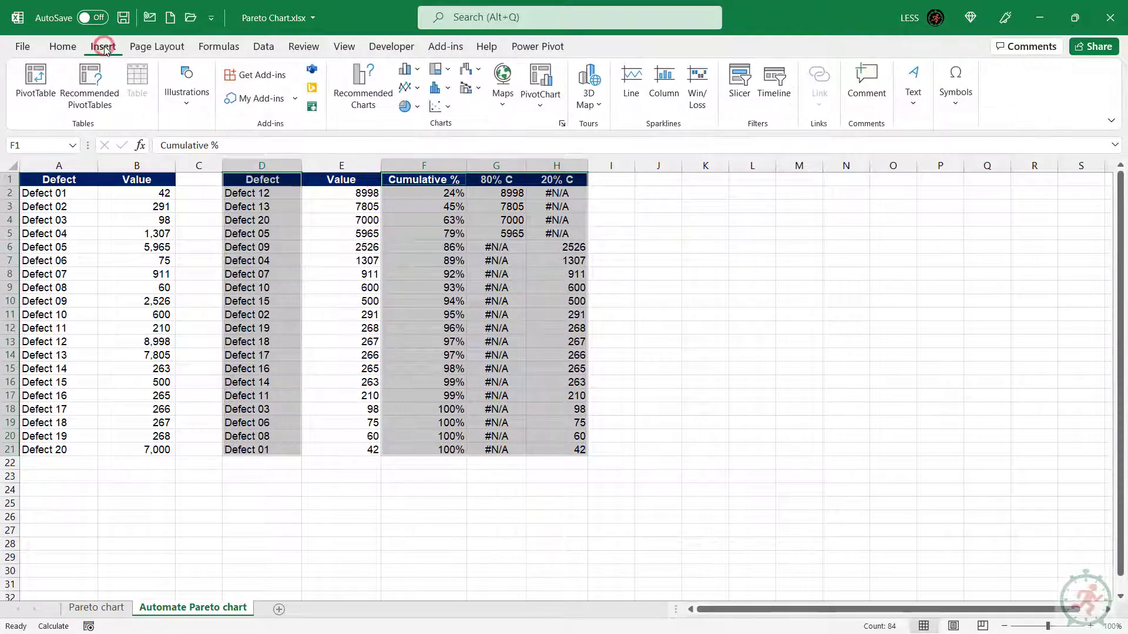
left_click(407, 69)
left_click(421, 136)
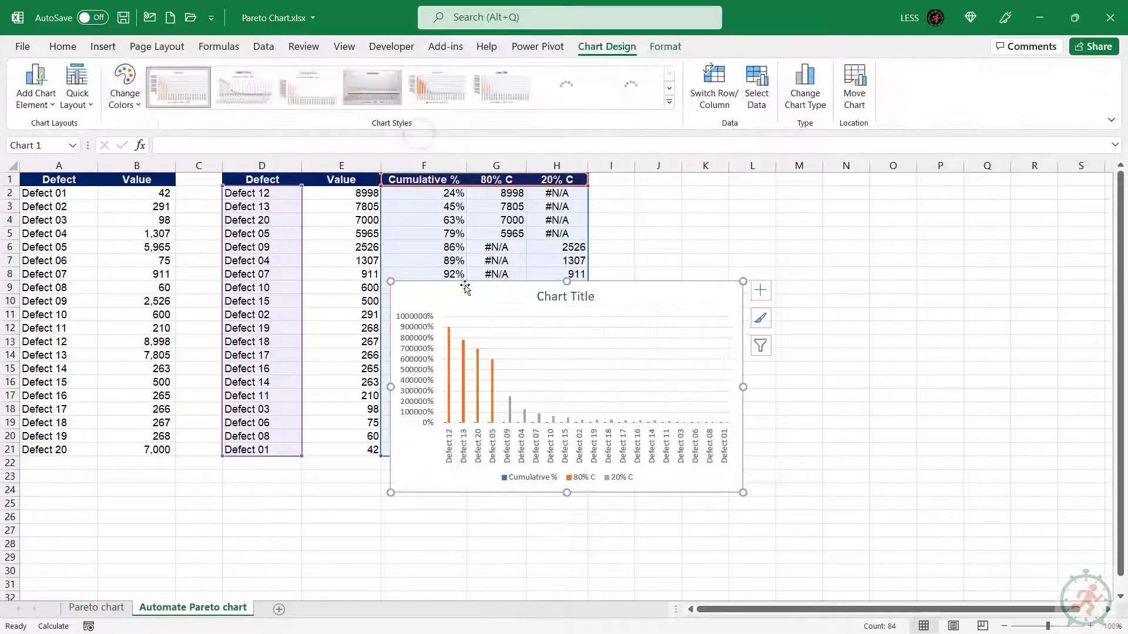
left_click_drag(464, 288, 672, 189)
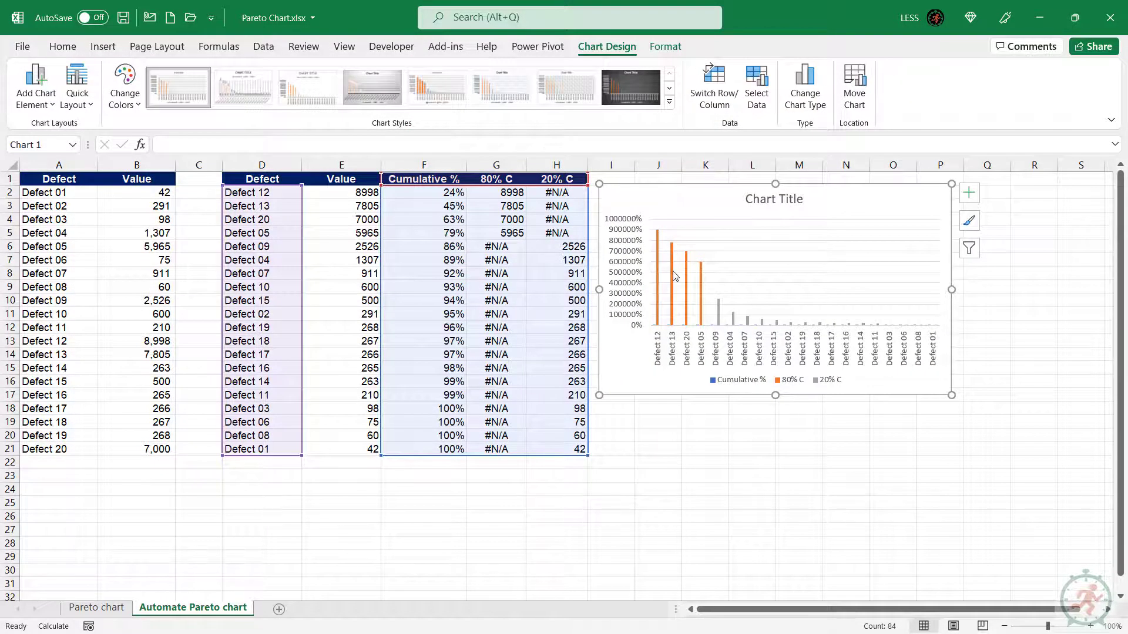
Change Cumulative % to a line series on a secondary axis.
left_click(675, 276)
left_click(811, 75)
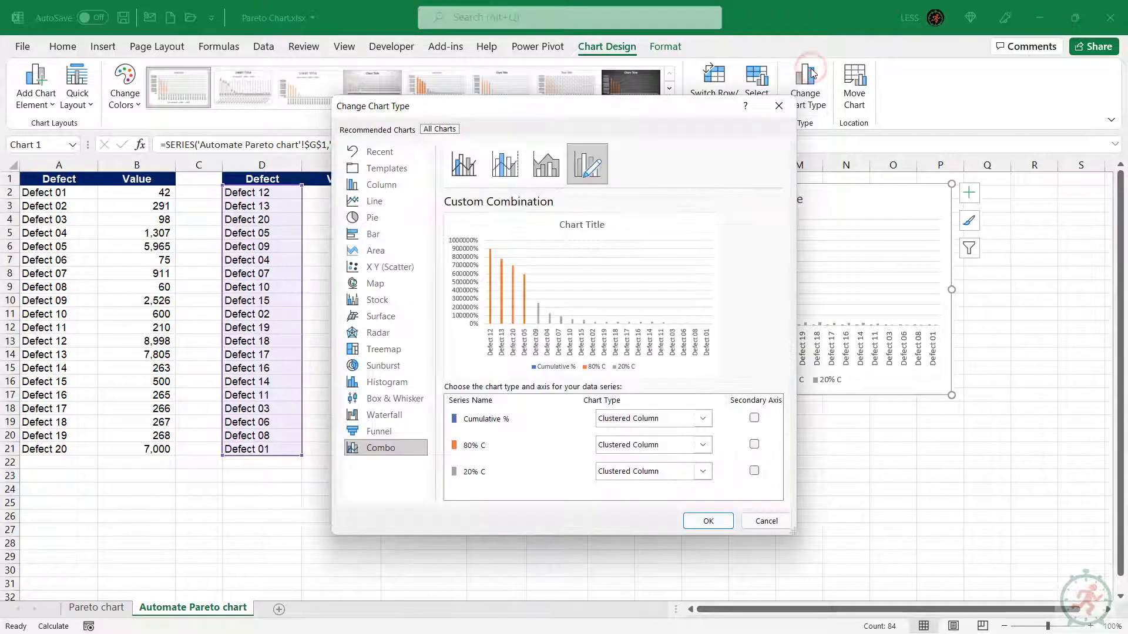
left_click(706, 419)
left_click(618, 276)
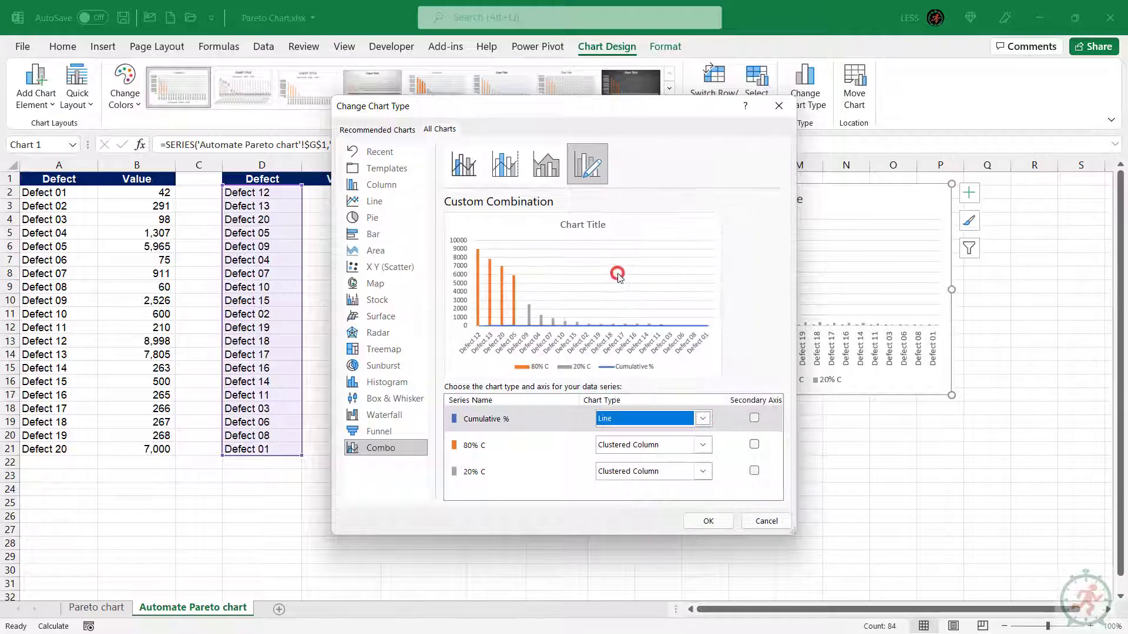
left_click(755, 417)
left_click(708, 521)
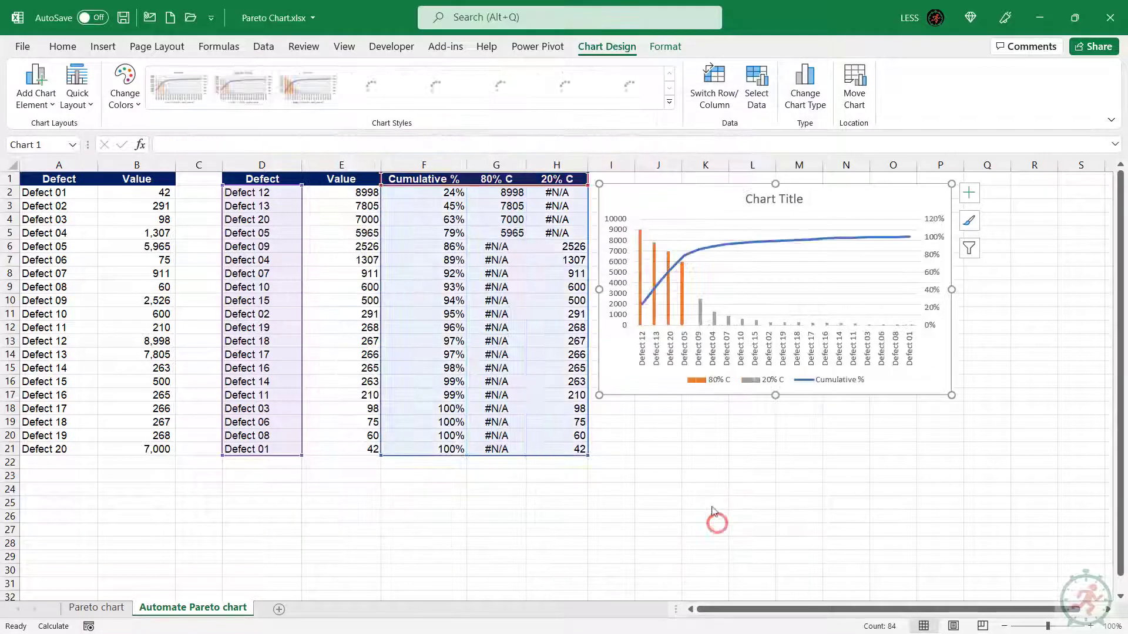
Set the bar series overlap to 100% and gap width to 50%.
right_click(641, 271)
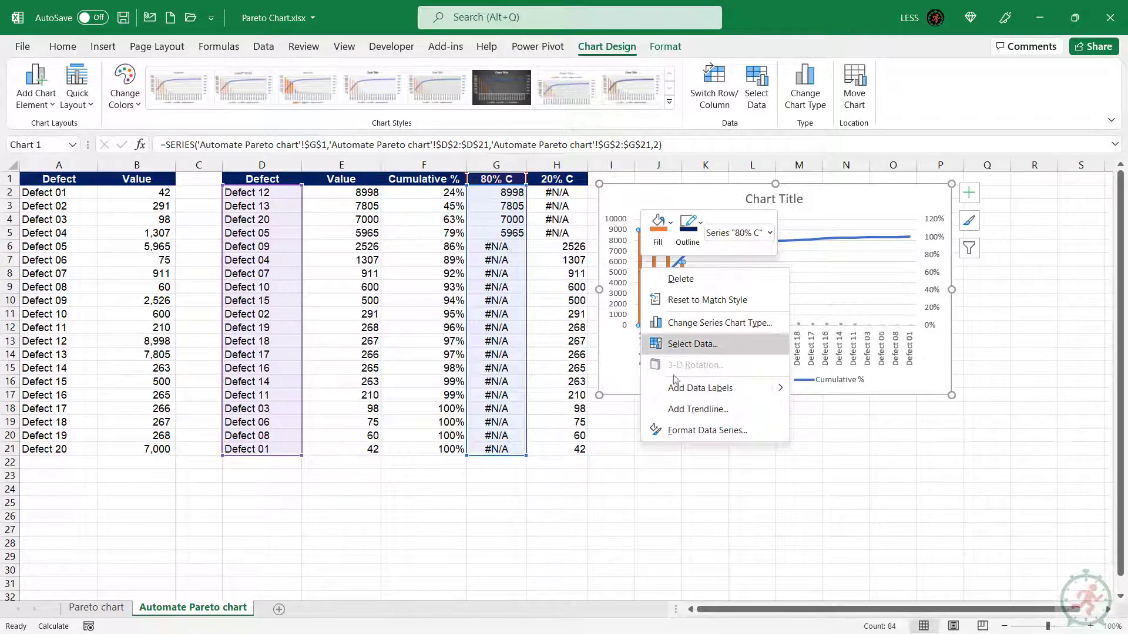
left_click(691, 435)
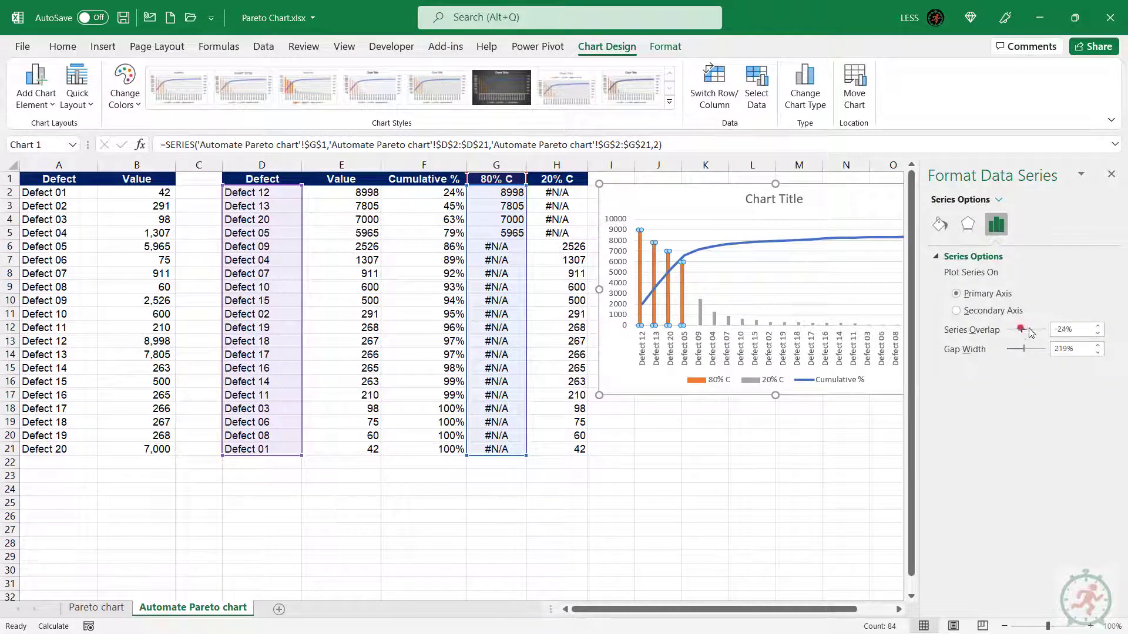
left_click_drag(1021, 328, 1080, 351)
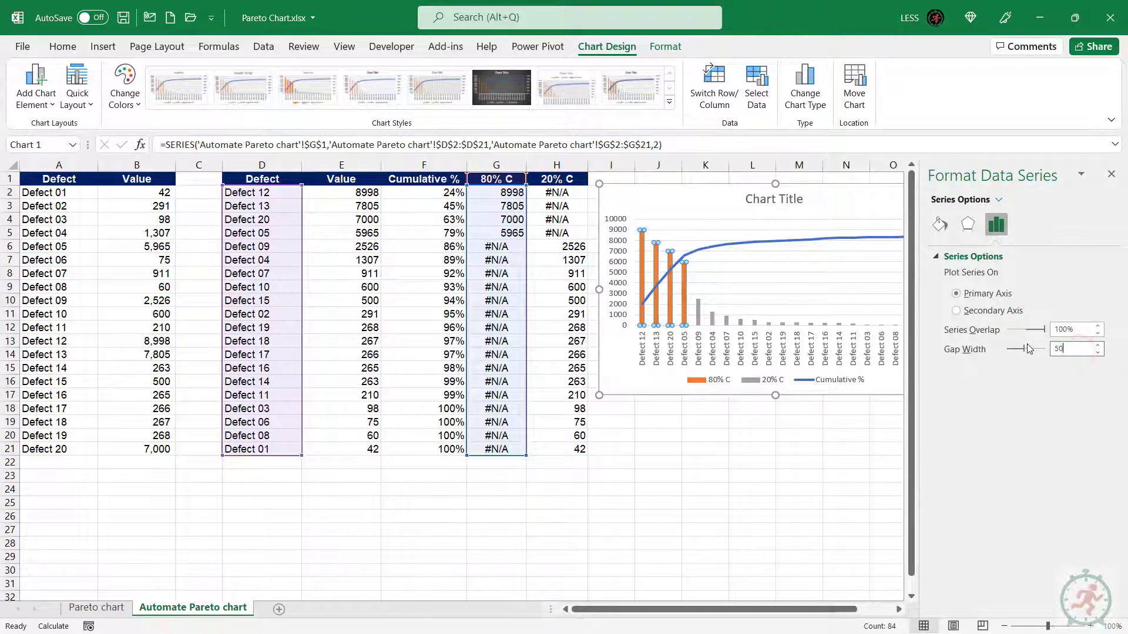
key("Return")
left_click(1114, 175)
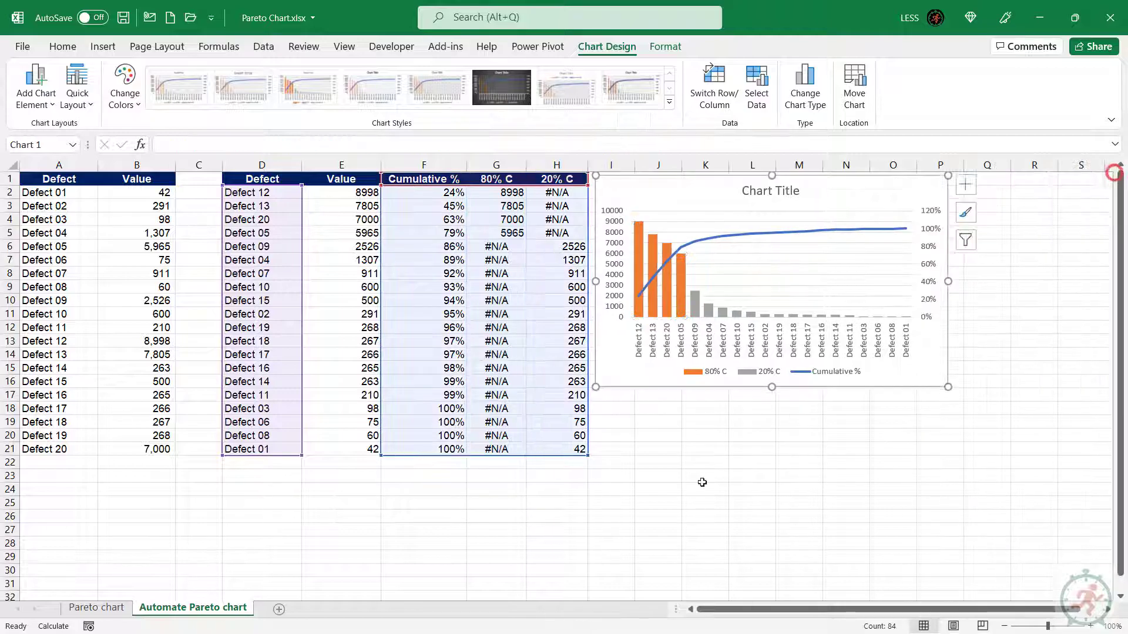
left_click(705, 477)
Fill the 80% C bars black and the 20% C bars orange, then make the chart taller.
left_click(638, 256)
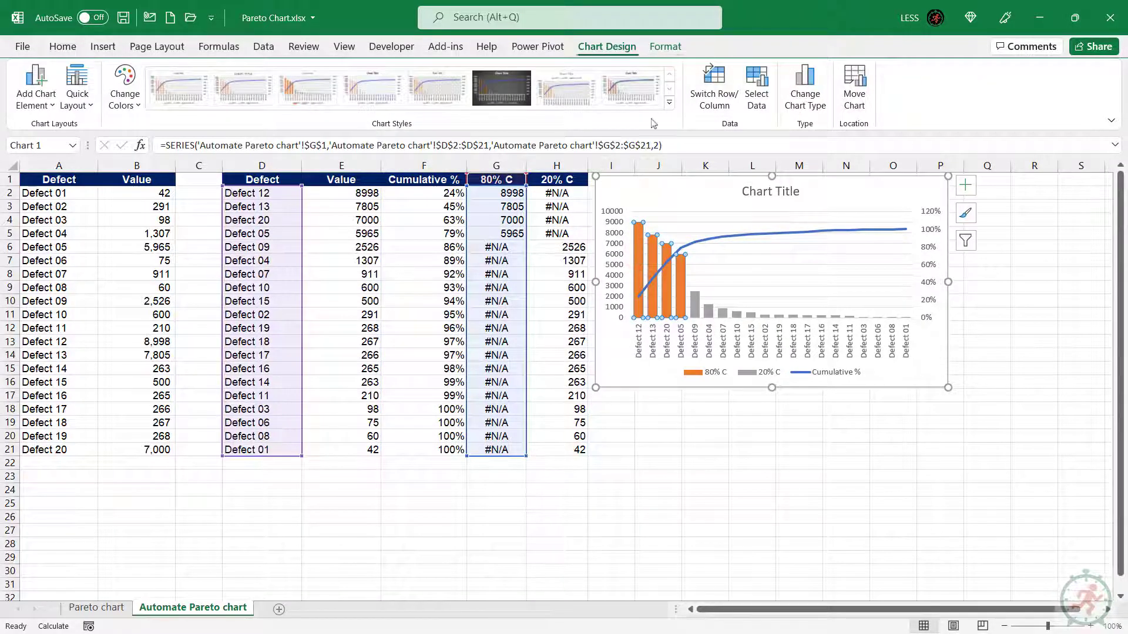
left_click(658, 46)
left_click(426, 69)
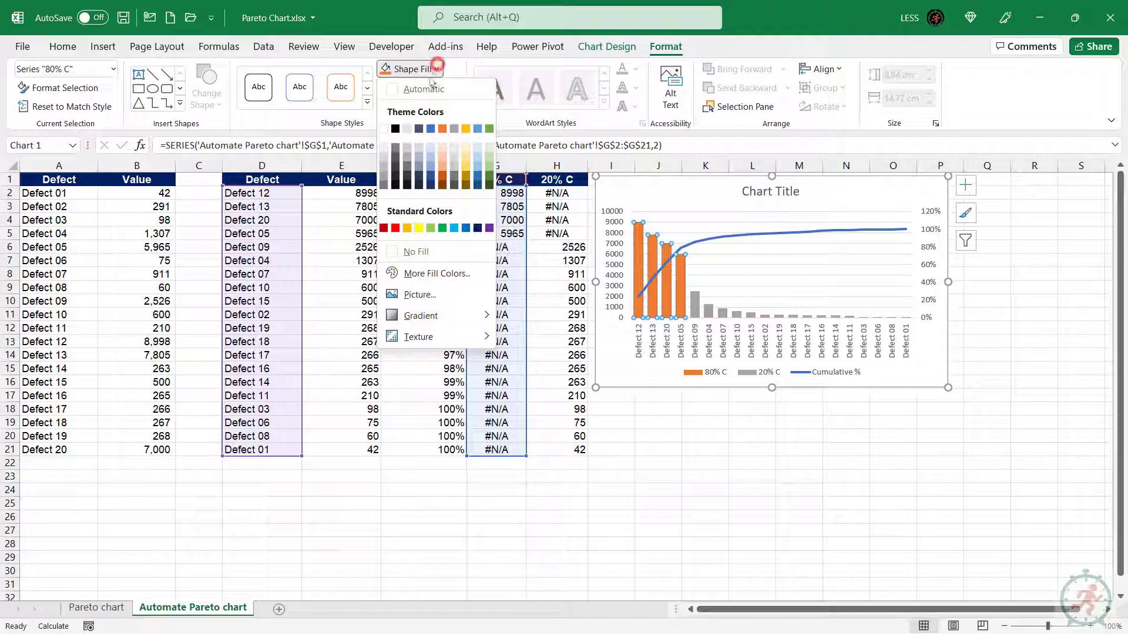
left_click(399, 126)
key("Down")
left_click(438, 69)
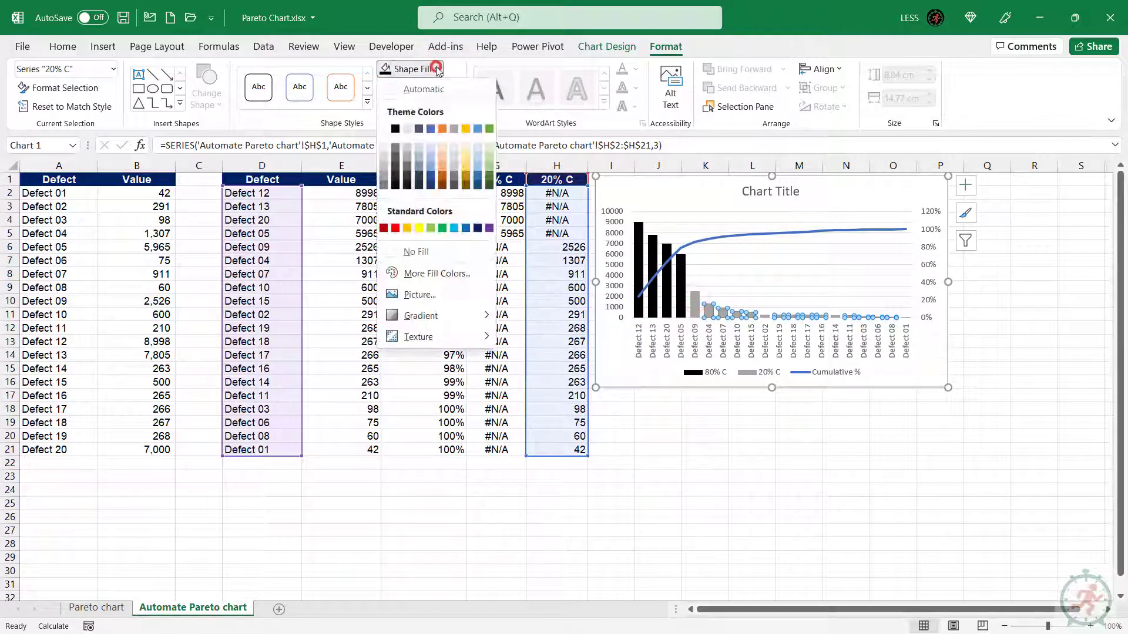
left_click(442, 128)
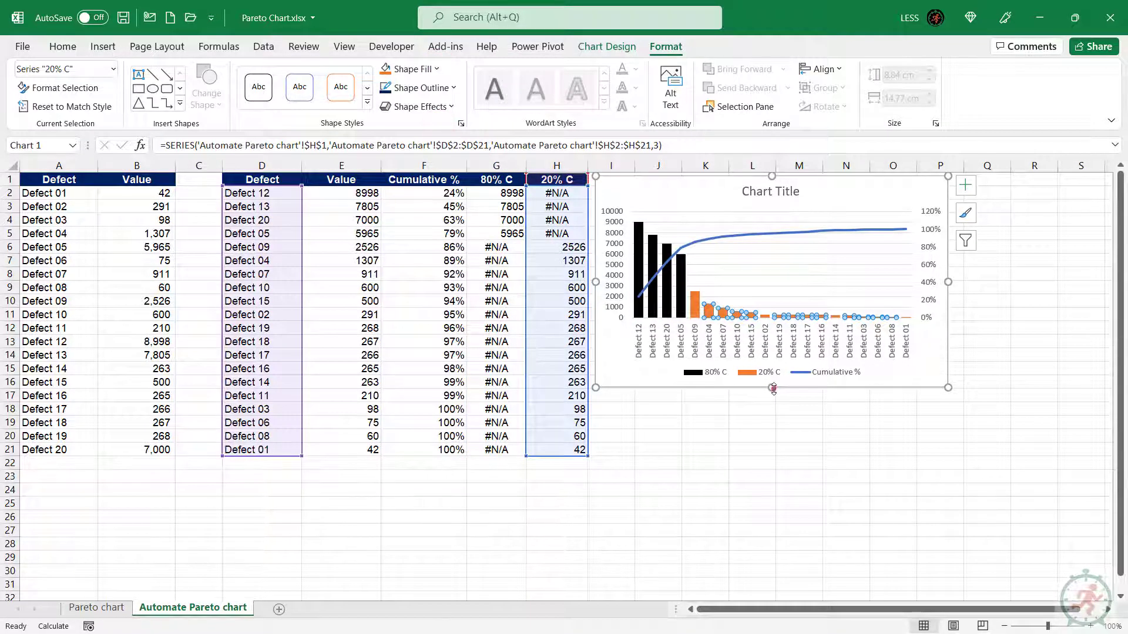
left_click_drag(773, 389, 774, 442)
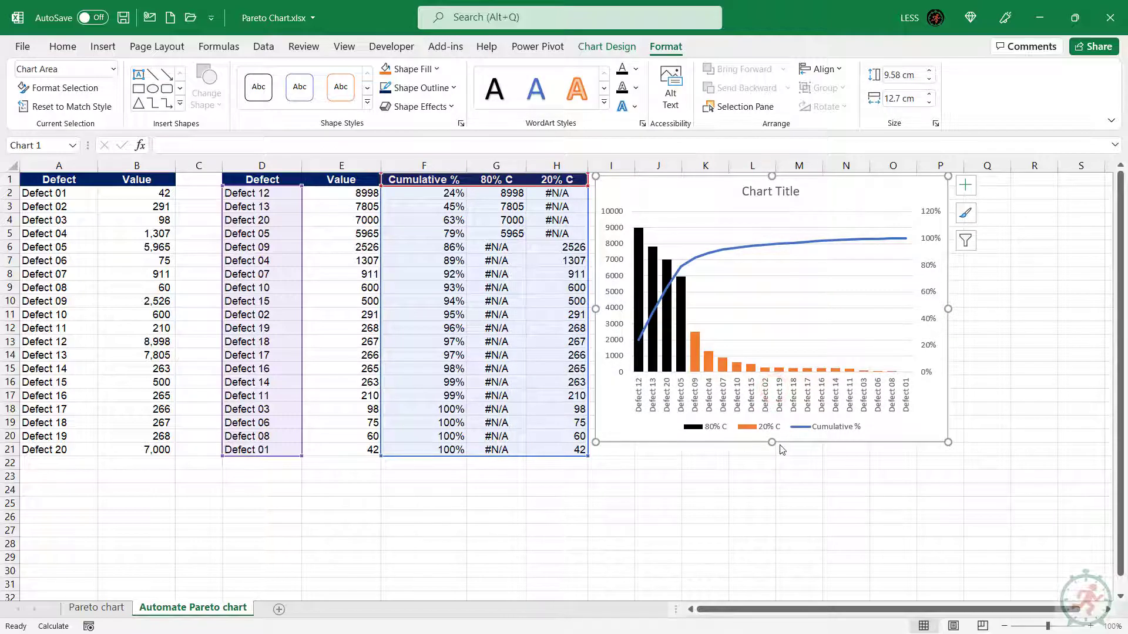
Change Defect 08 in B9 to 12,000 and Defect 12 in B13 to 18,998.
left_click(649, 460)
left_click(636, 440)
left_click(161, 287)
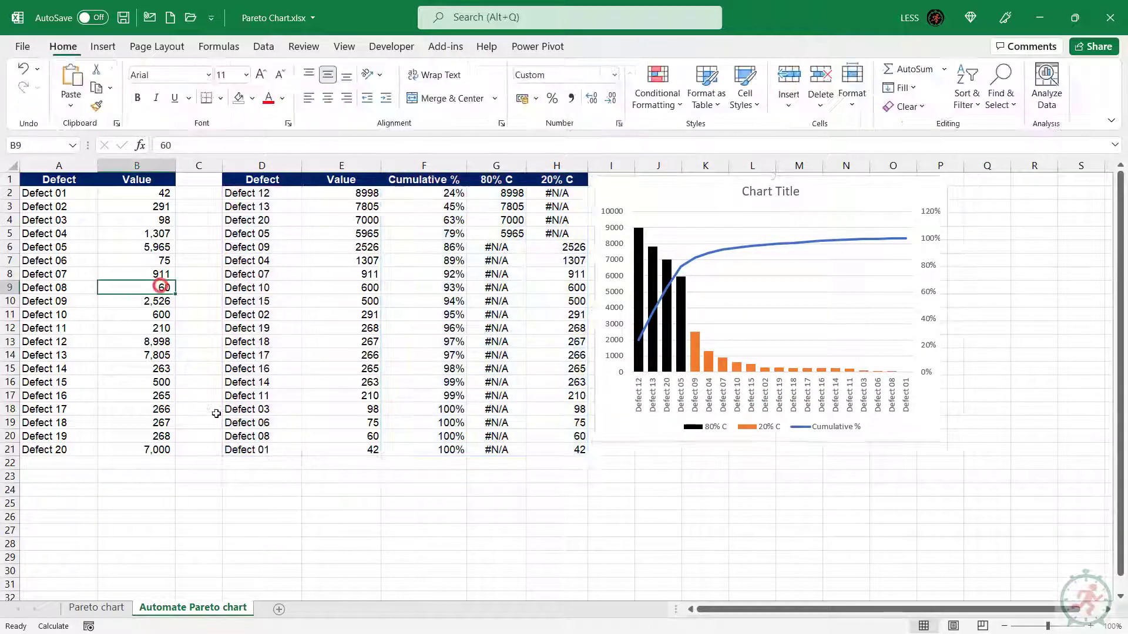
type("12,")
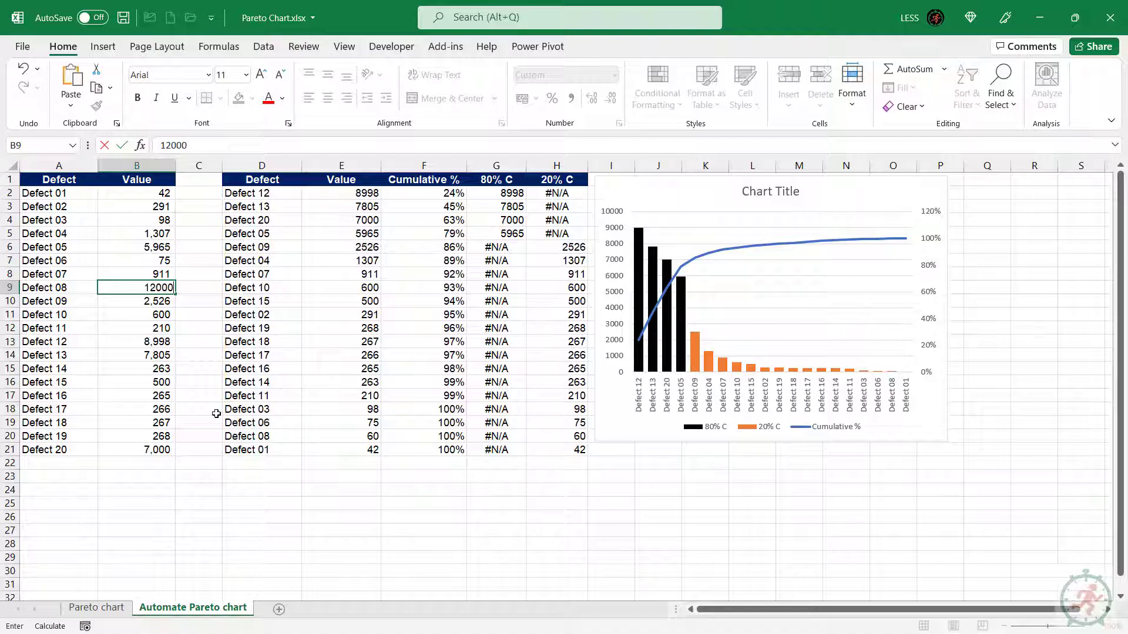
type("000")
key("Return")
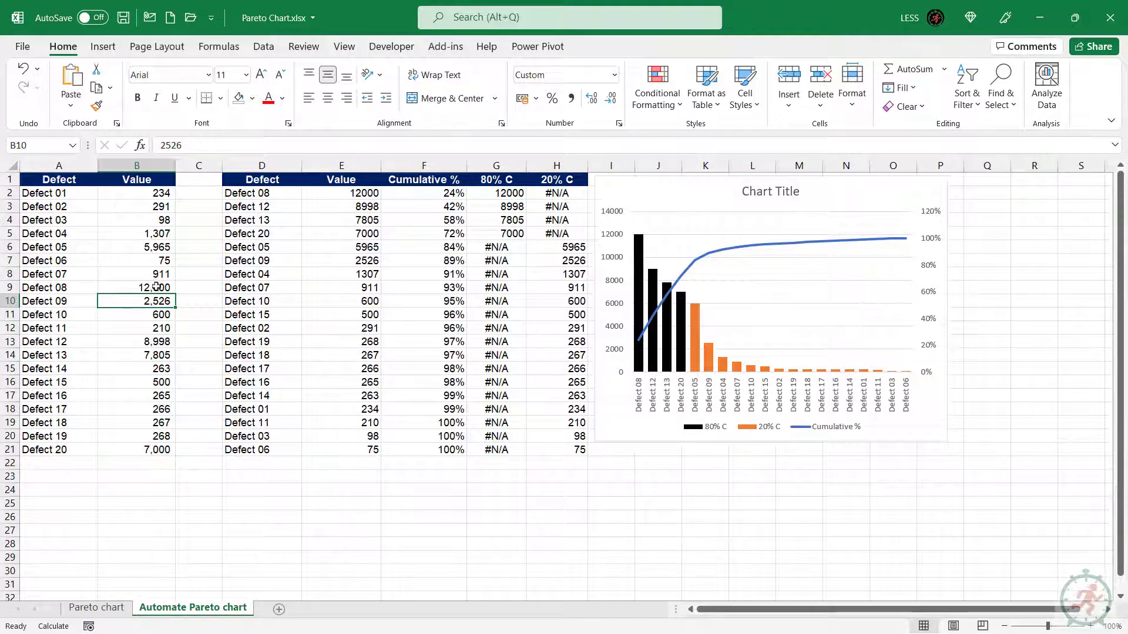
double_click(143, 341)
type("1")
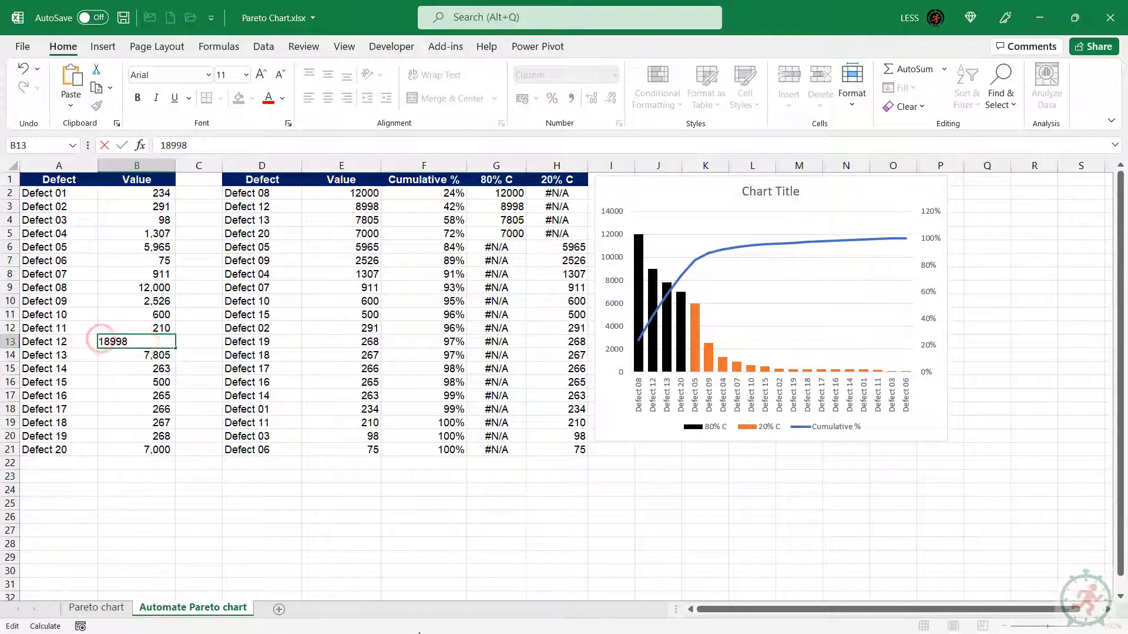
key("Return")
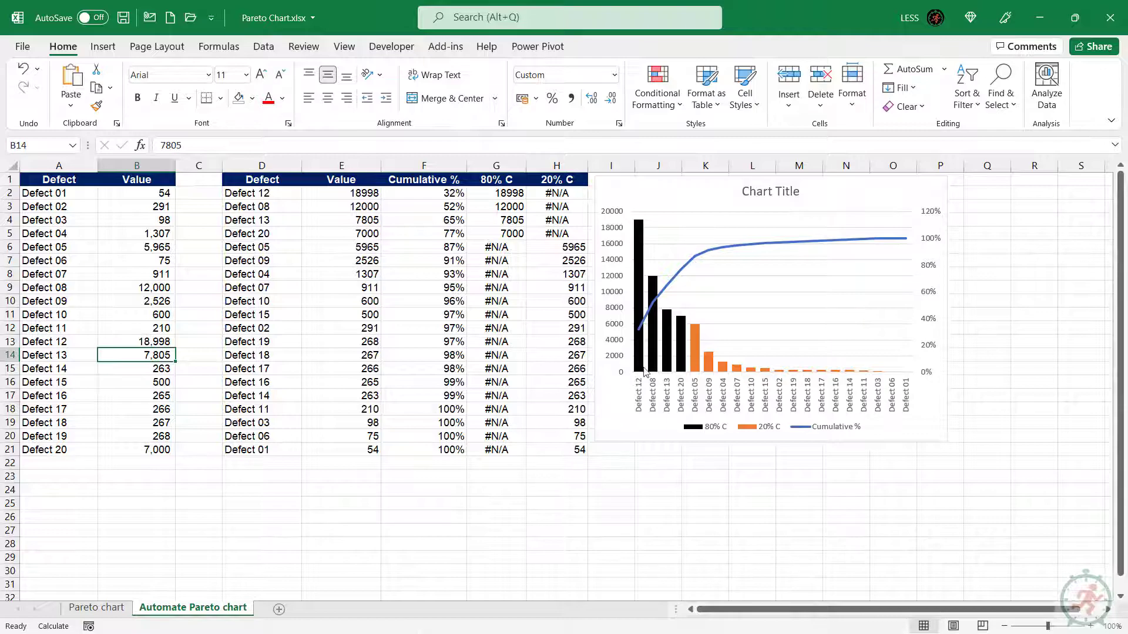
Add data labels above the Cumulative % line points.
left_click(877, 239)
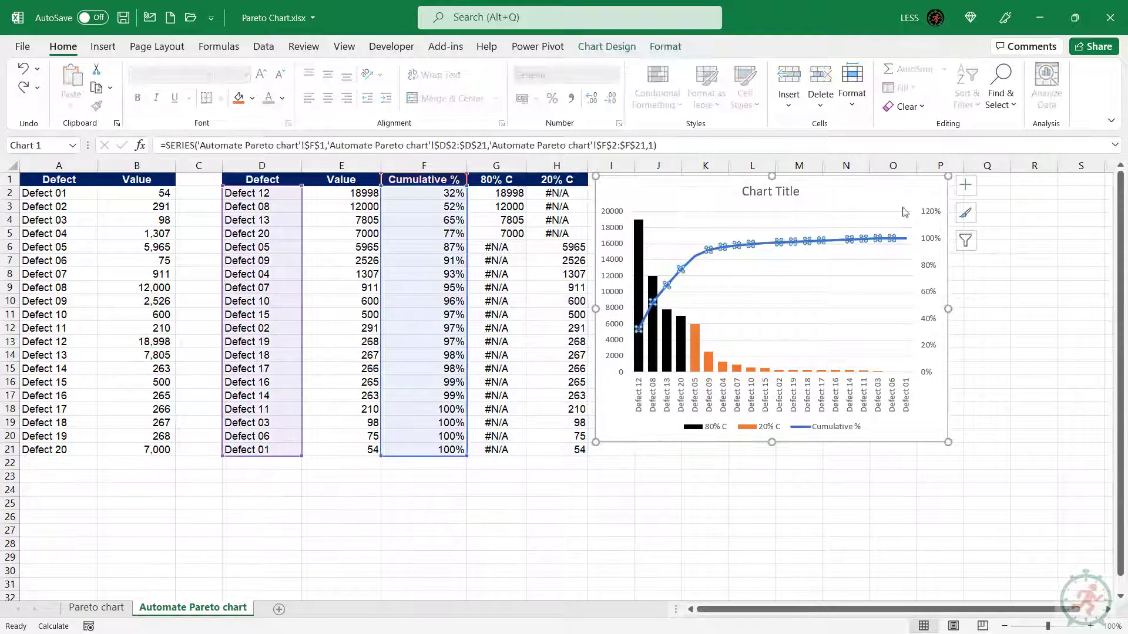
left_click(967, 188)
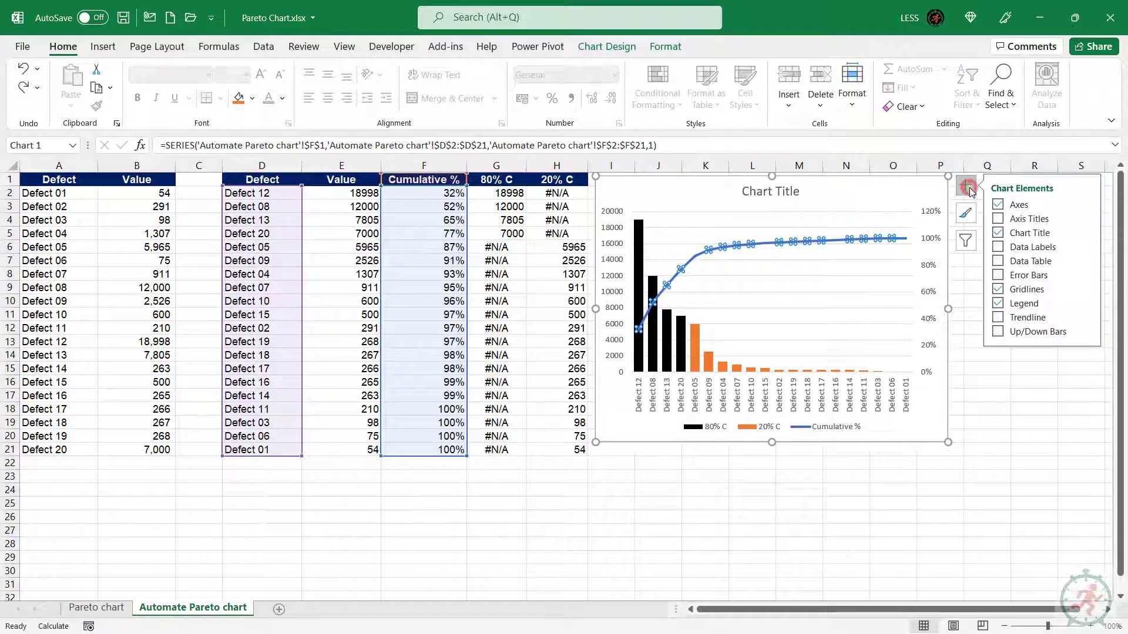
left_click(1087, 247)
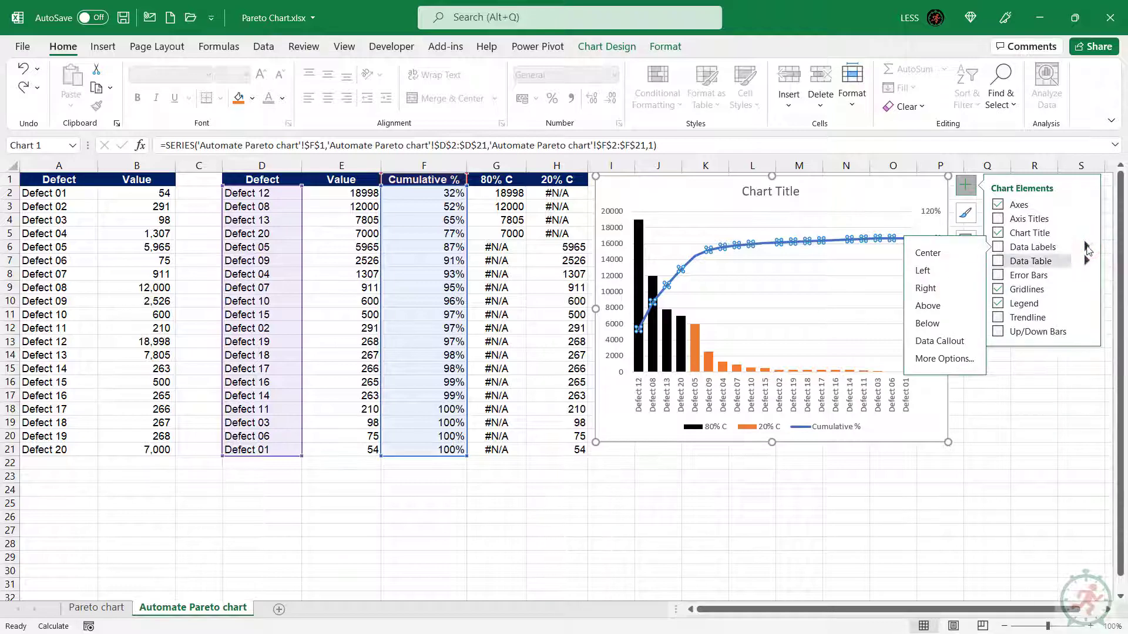
left_click(928, 305)
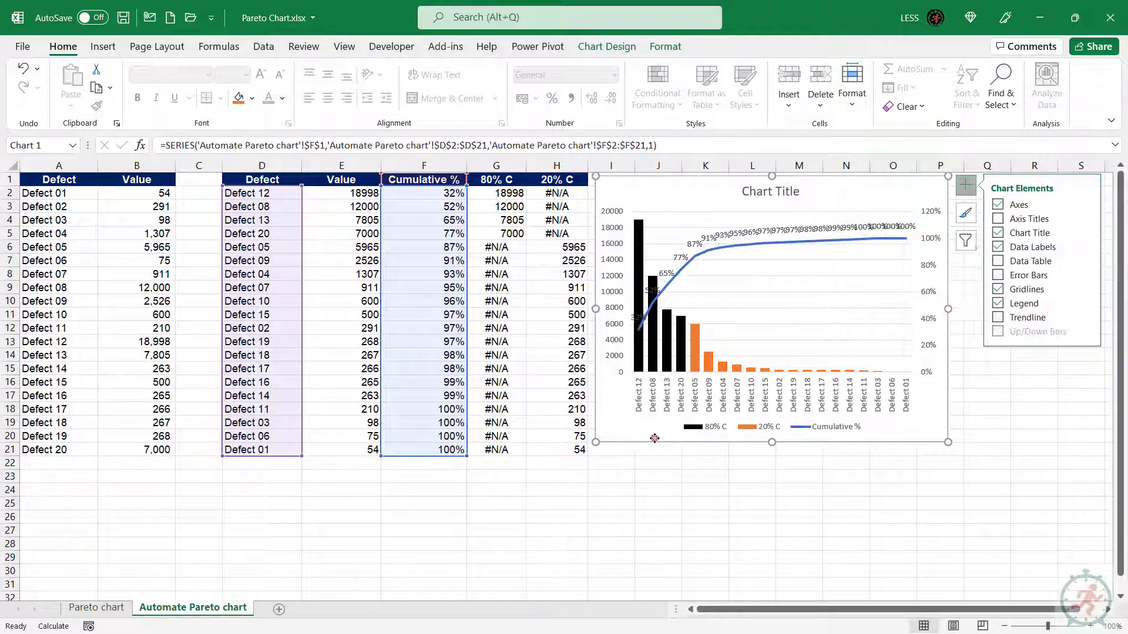
left_click(887, 490)
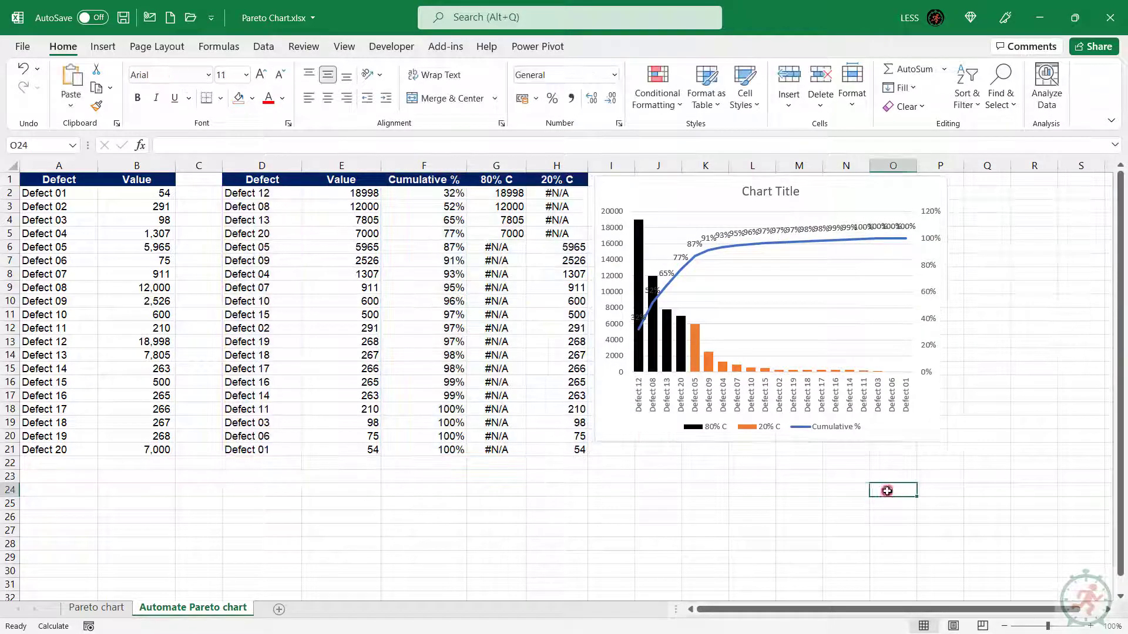
Widen the chart out to column S and shift it slightly lower.
left_click(597, 272)
left_click_drag(947, 310, 1096, 323)
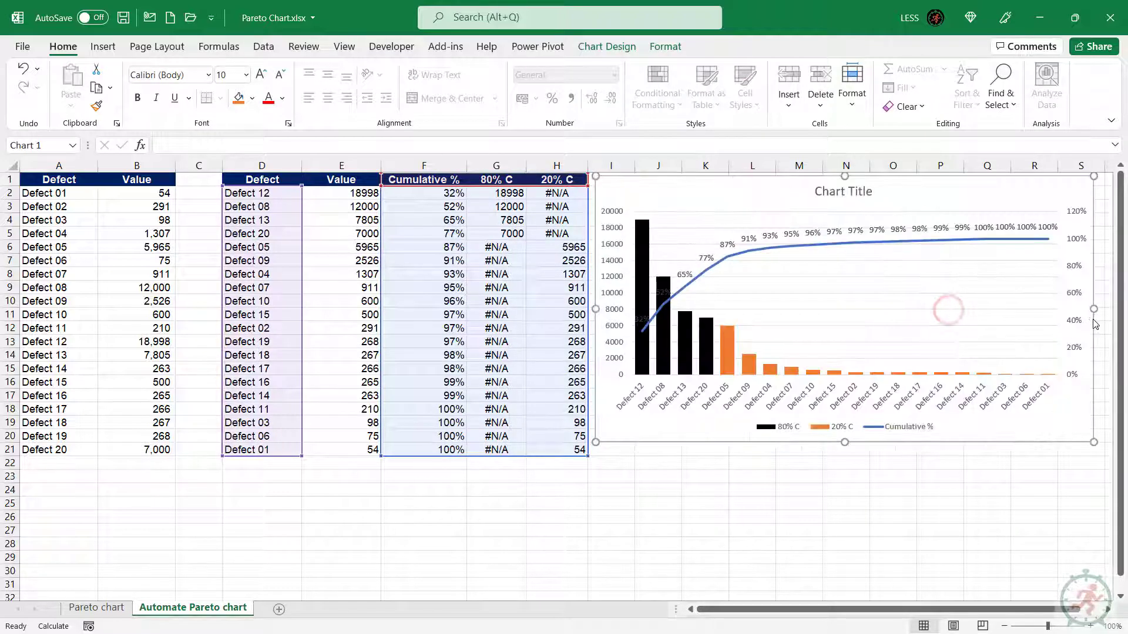
left_click_drag(725, 442, 726, 457)
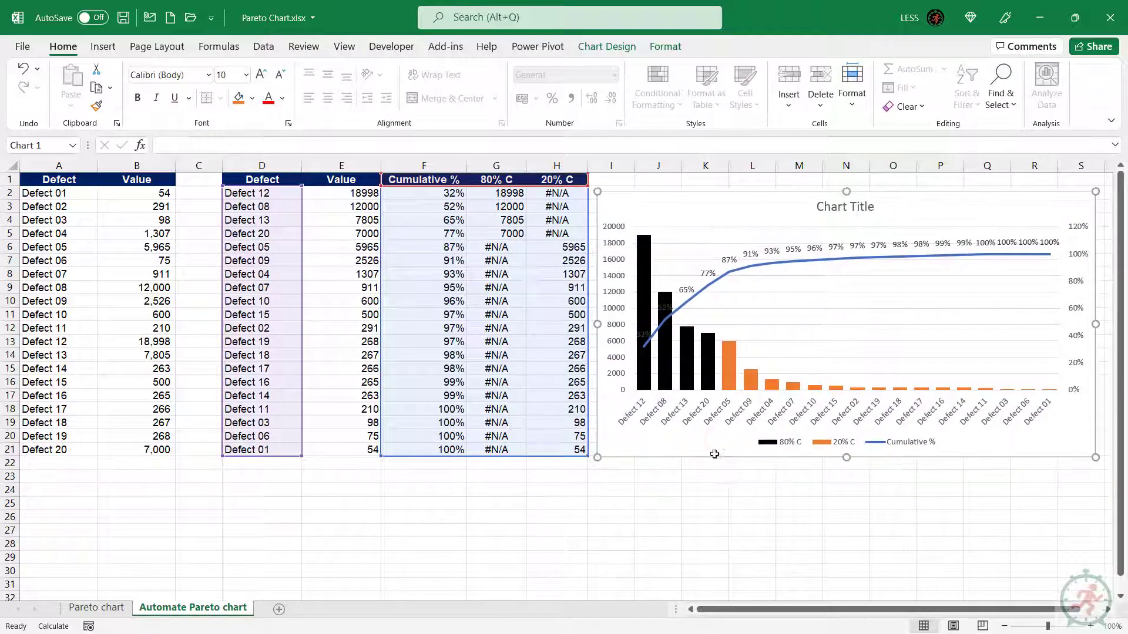
left_click(752, 517)
left_click_drag(61, 451, 175, 456)
Add Defect 21 with value 300 and check the 80% C series range picks it up.
left_click(154, 464)
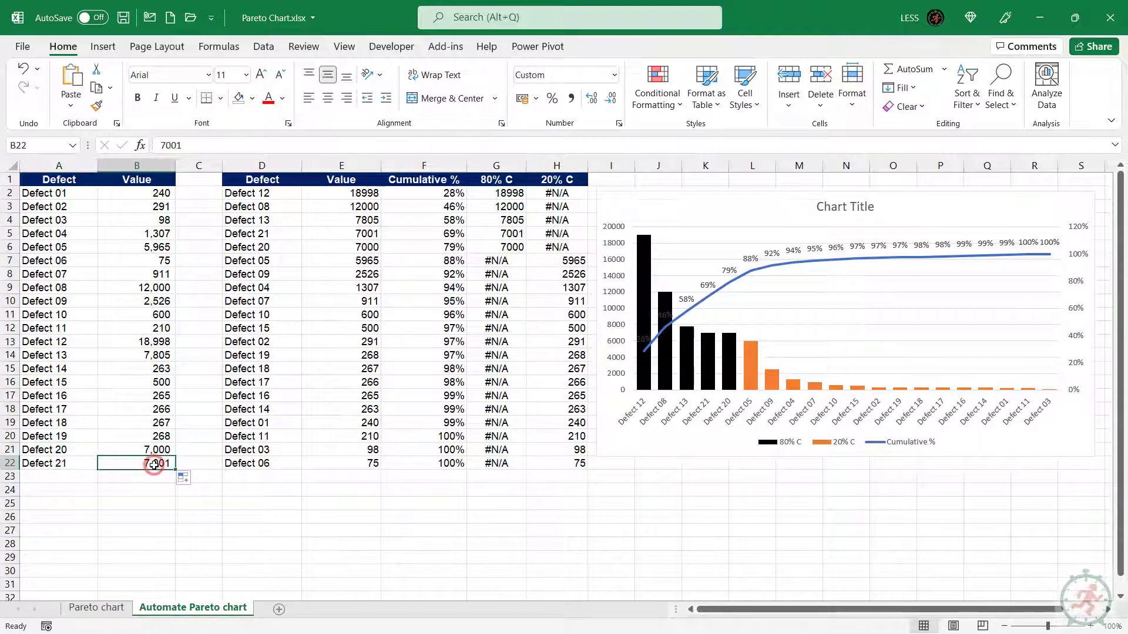
type("300")
key("Return")
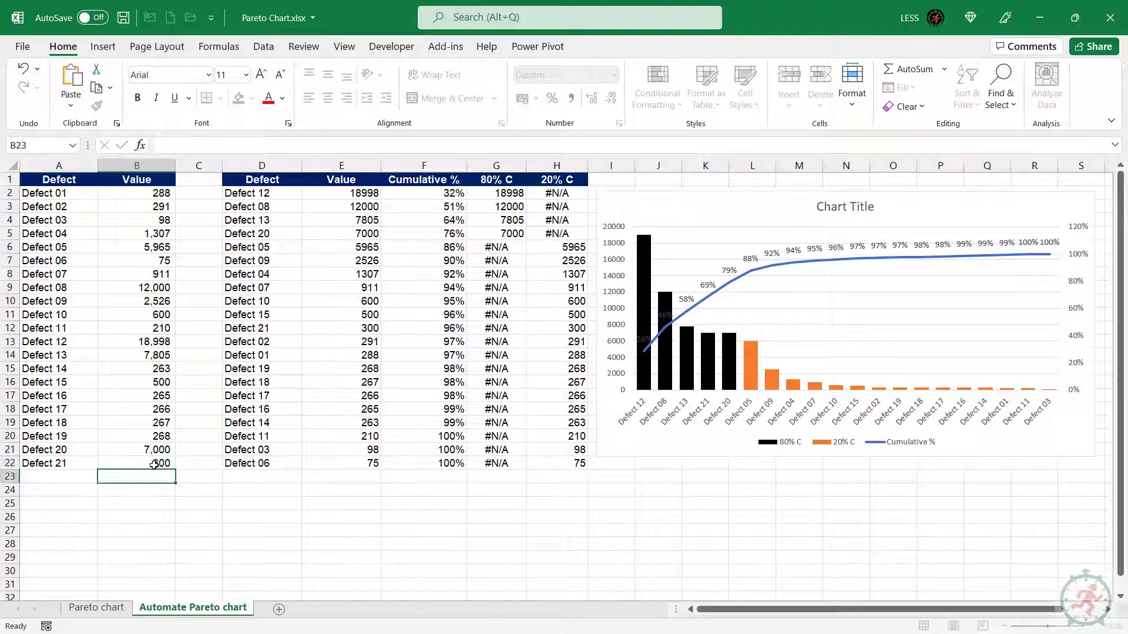
left_click(701, 371)
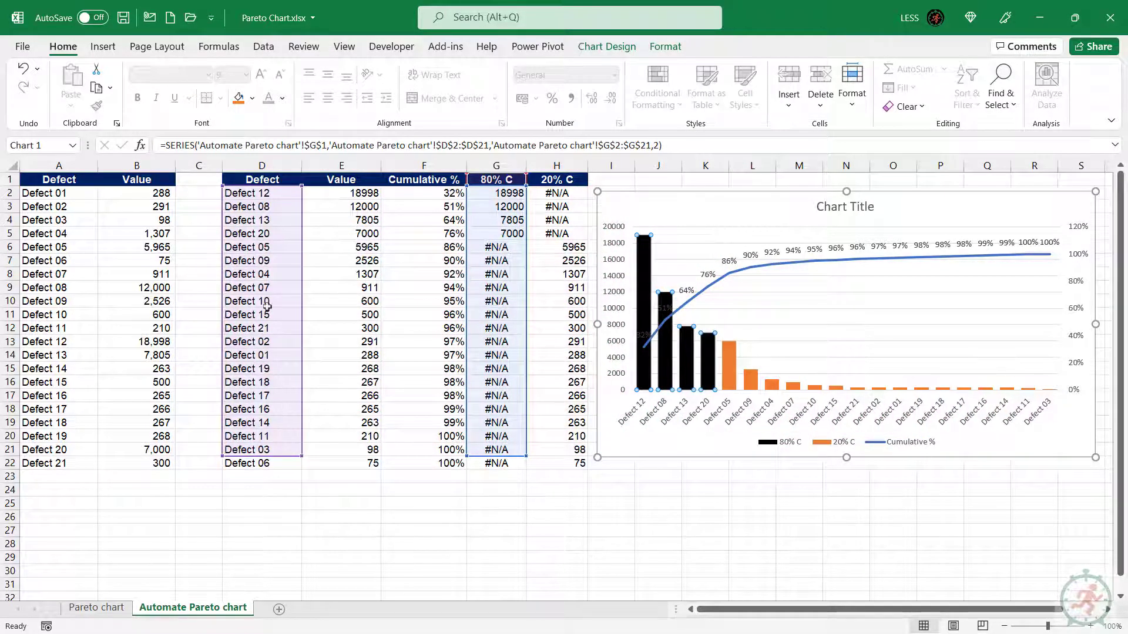
Narrow the chart by dragging its left edge inward.
left_click(617, 475)
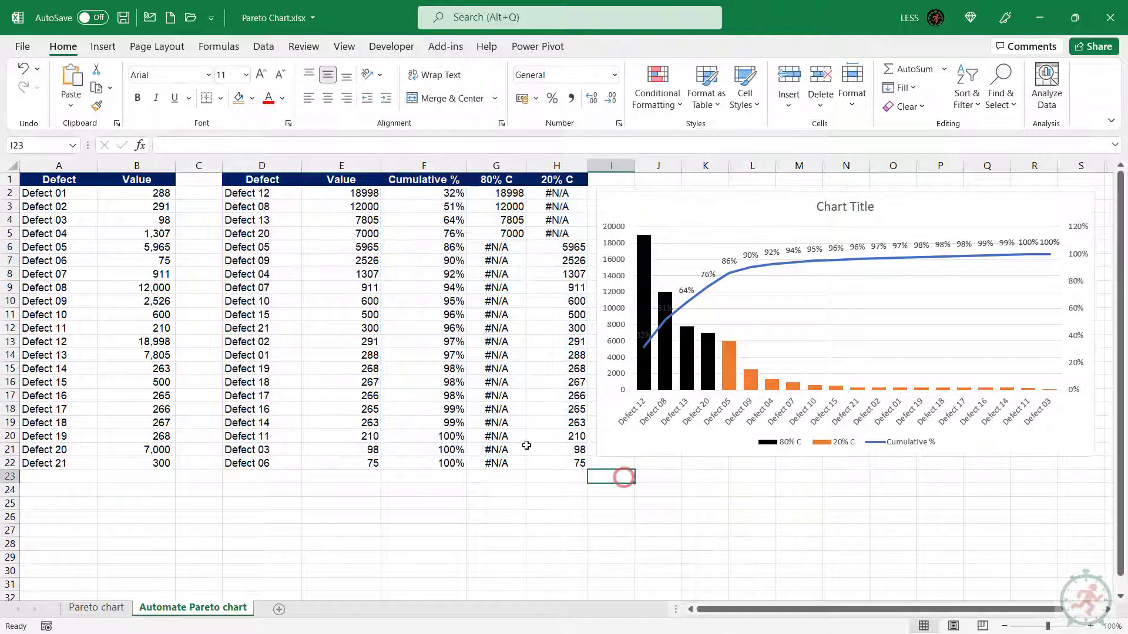
left_click(605, 294)
left_click_drag(597, 325, 663, 325)
left_click(652, 192)
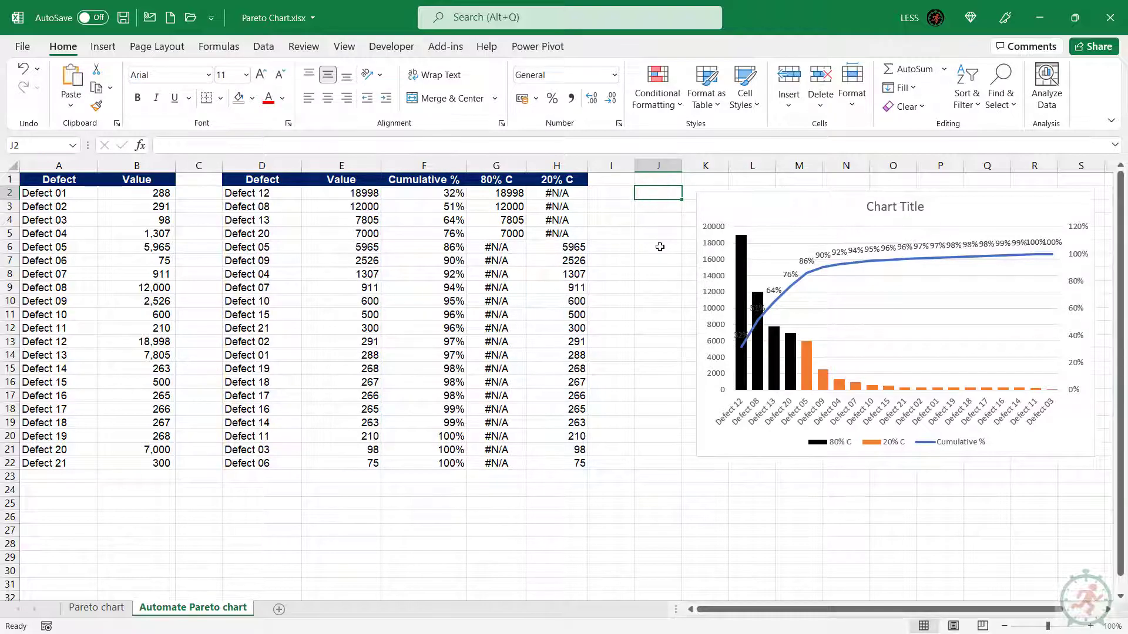
Enter =OFFSET($D$1,1,0,COUNT(DataValue)) in J2 and copy the formula text.
type("=")
type("of")
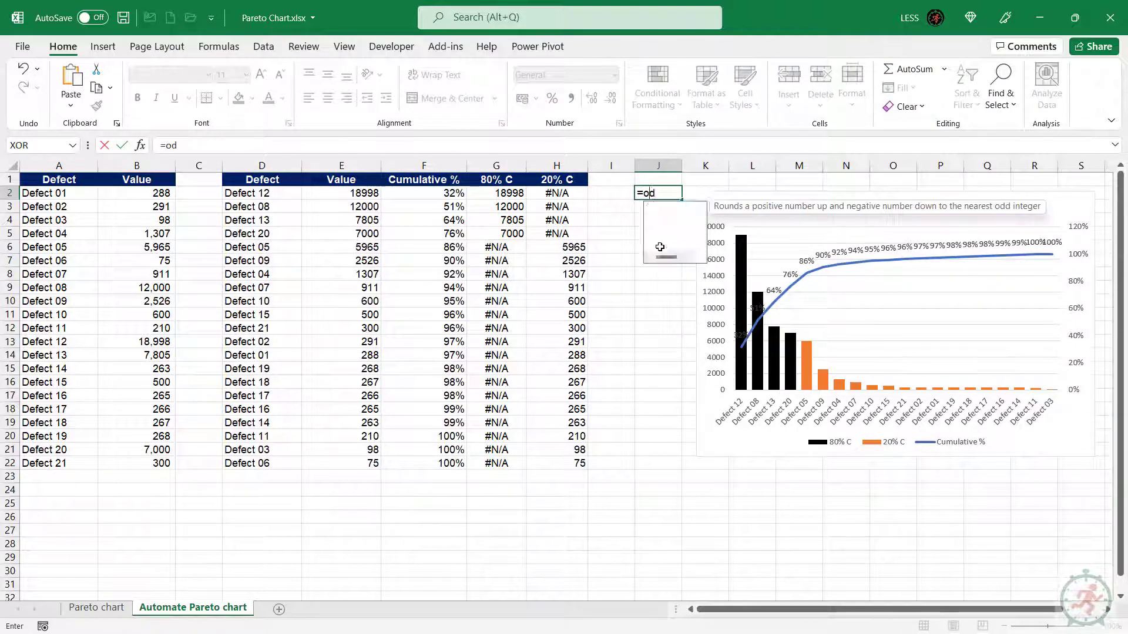
key("Tab")
left_click(259, 179)
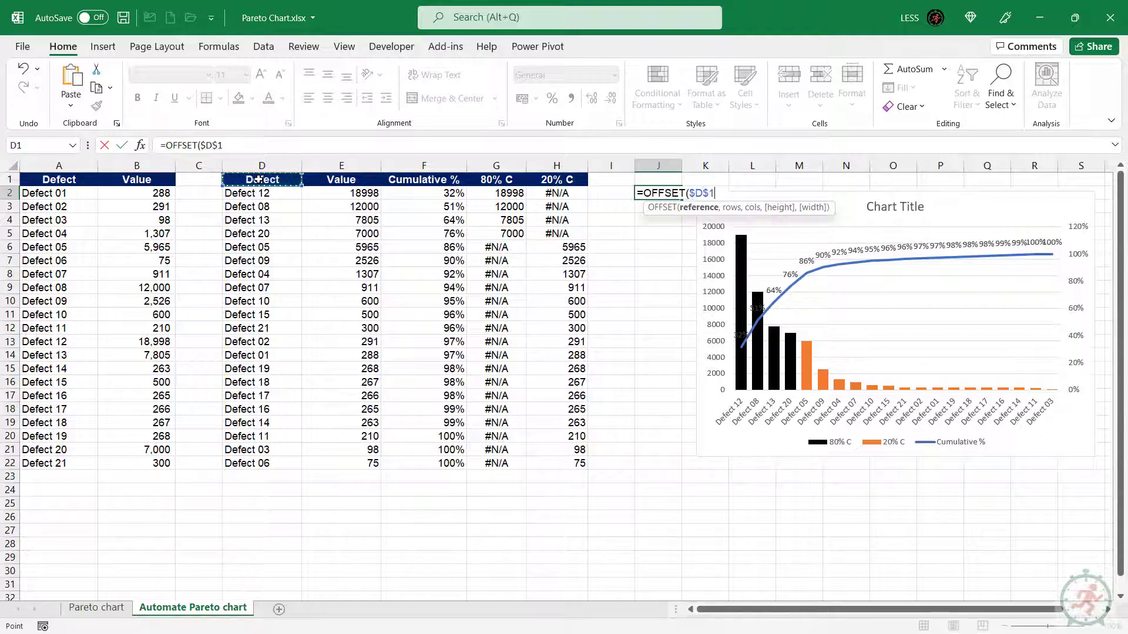
type(",1")
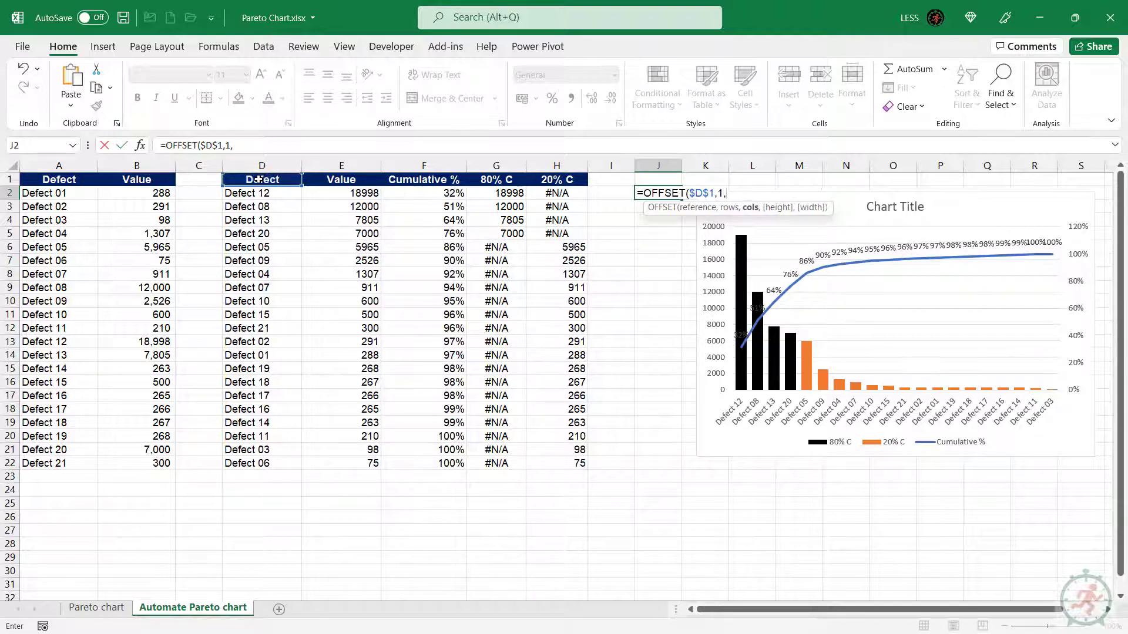
type(",0,cou")
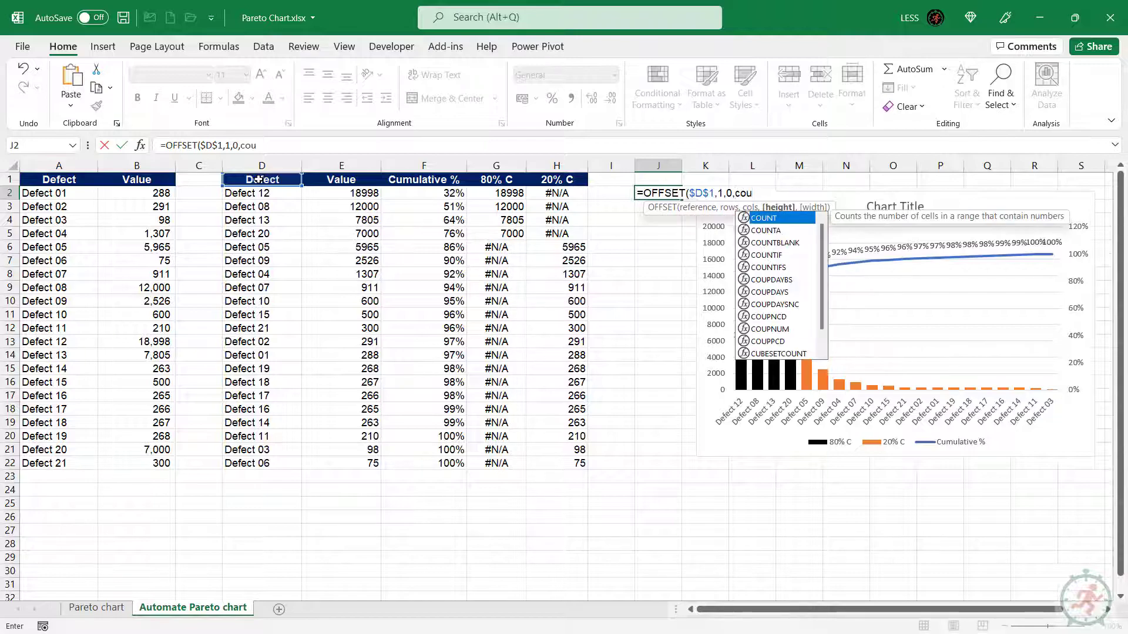
key("Tab")
type("da")
key("Down")
key("Tab")
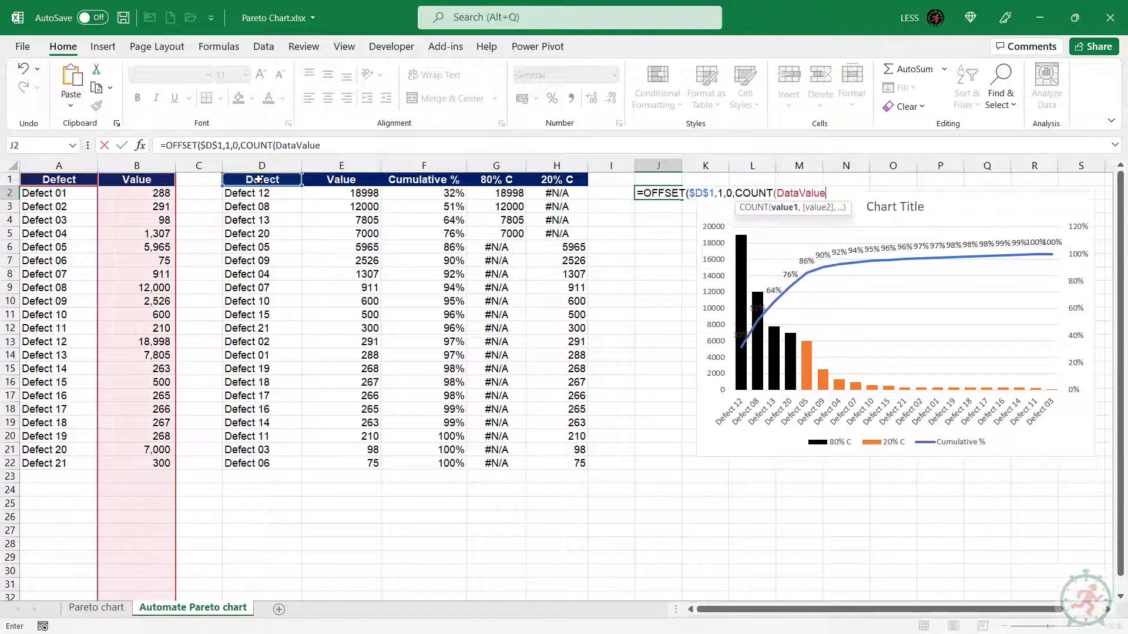
type("))")
key("Return")
left_click(658, 193)
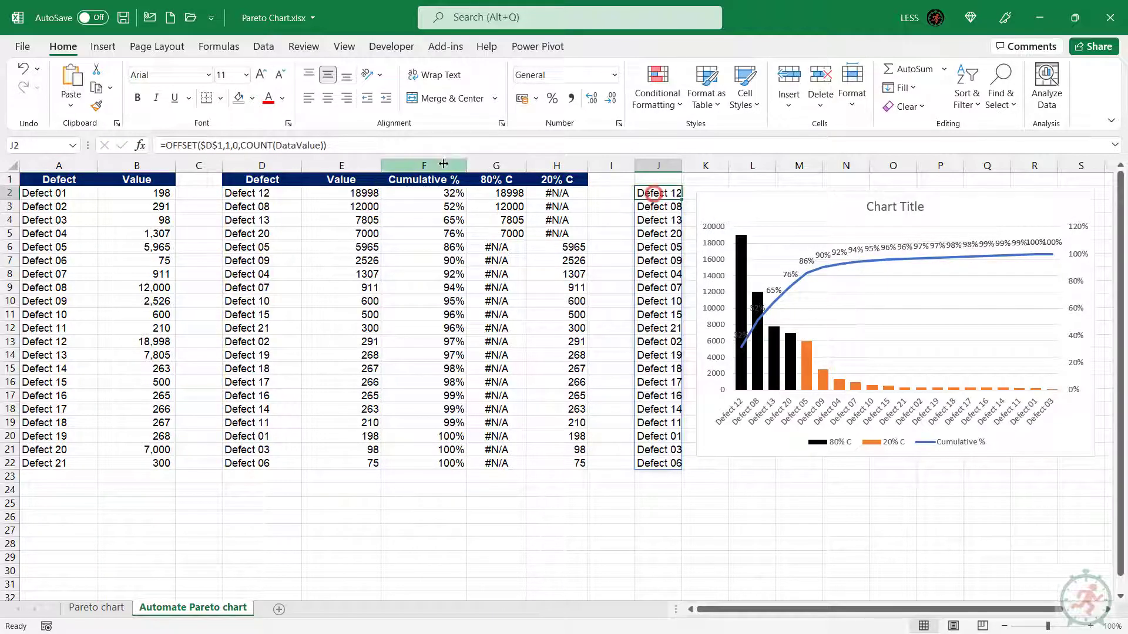
left_click_drag(344, 146, 161, 145)
key("ctrl+c")
key("Escape")
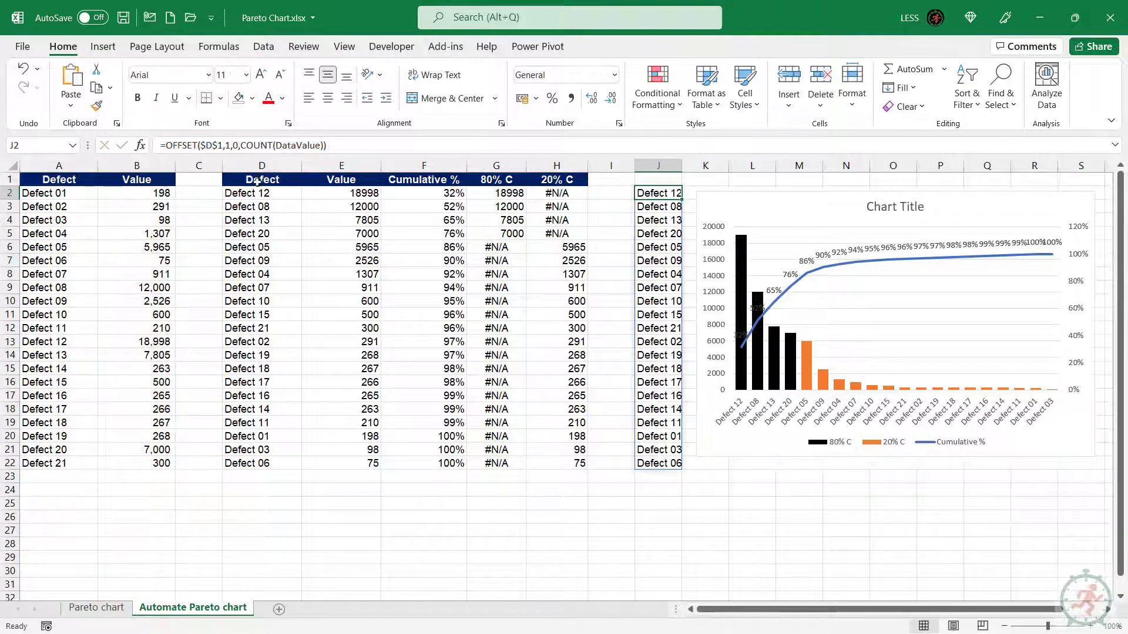
In Name Manager, define the name Defect as the pasted OFFSET formula.
left_click(263, 179)
left_click(219, 46)
left_click(433, 88)
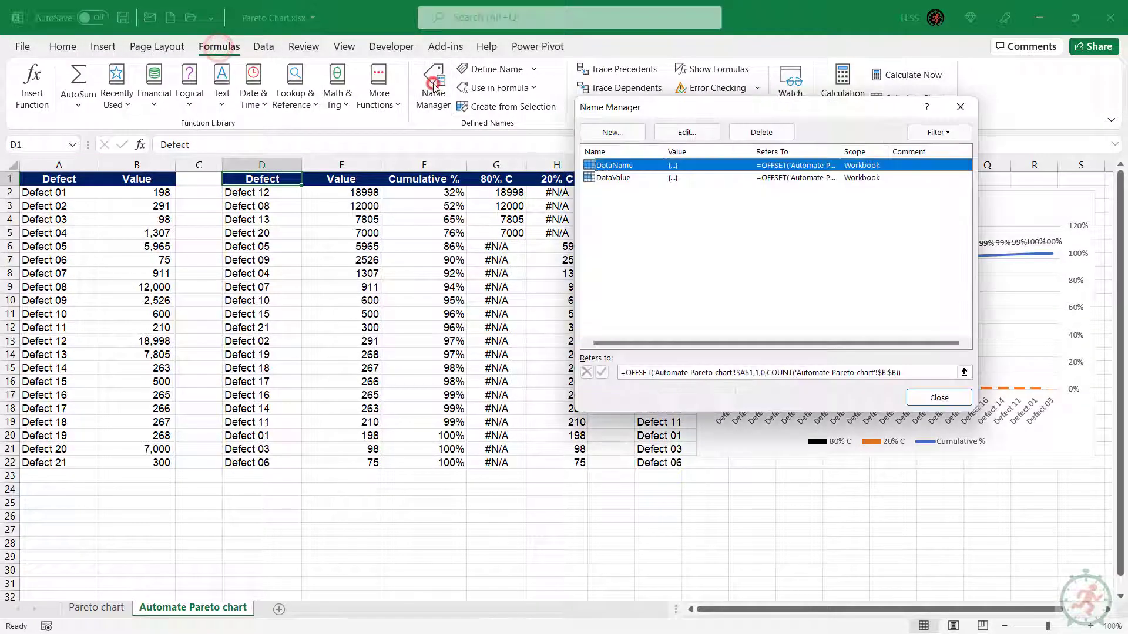
left_click(612, 132)
left_click(848, 306)
key("ctrl+a")
key("ctrl+v")
left_click(773, 324)
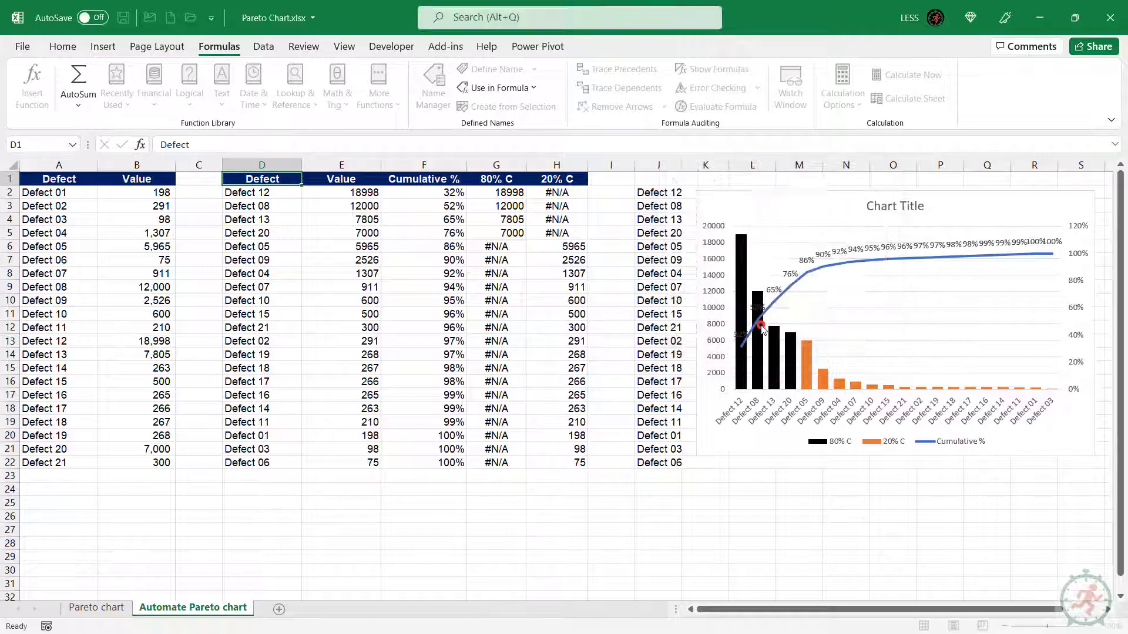
Define CumulativePer as the same OFFSET formula with column offset 2.
left_click(618, 134)
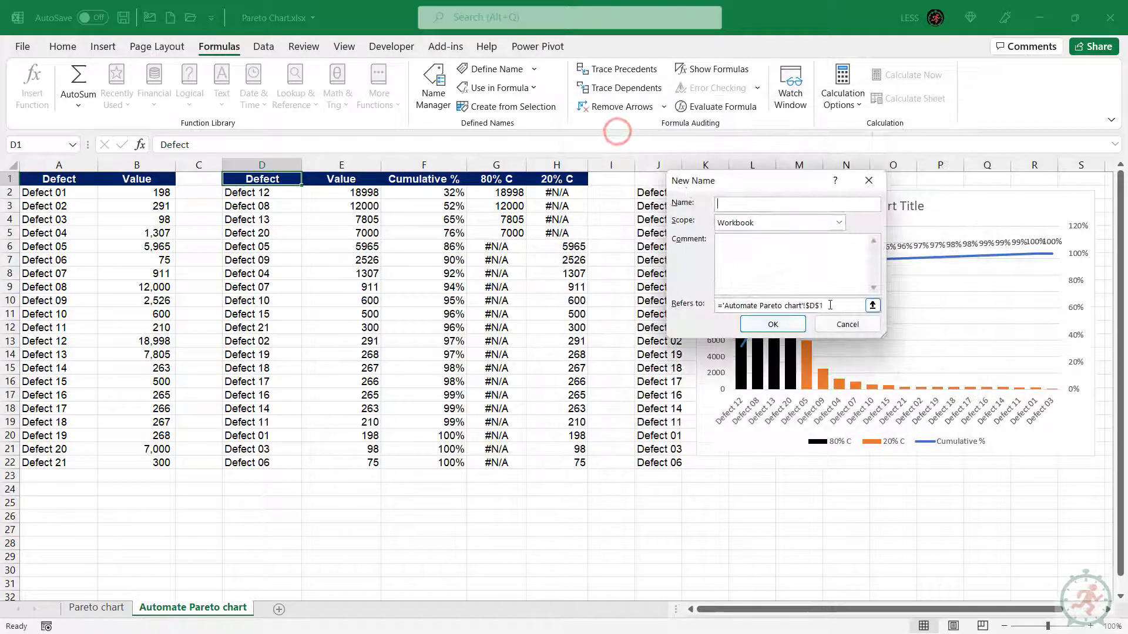
left_click(831, 305)
key("ctrl+a")
key("ctrl+v")
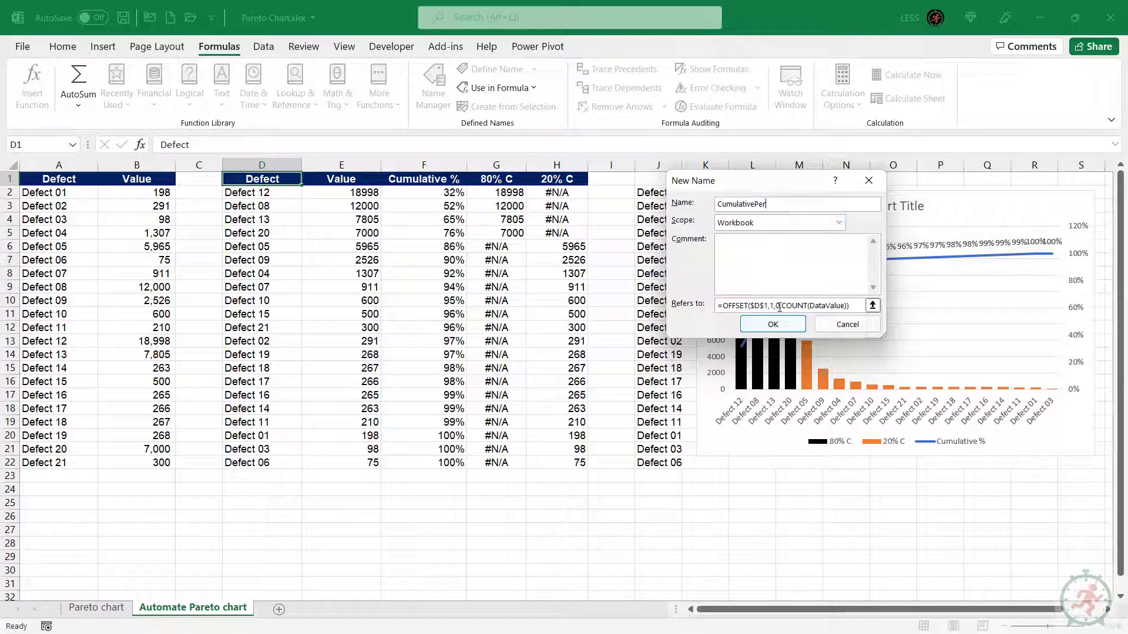
left_click(781, 305)
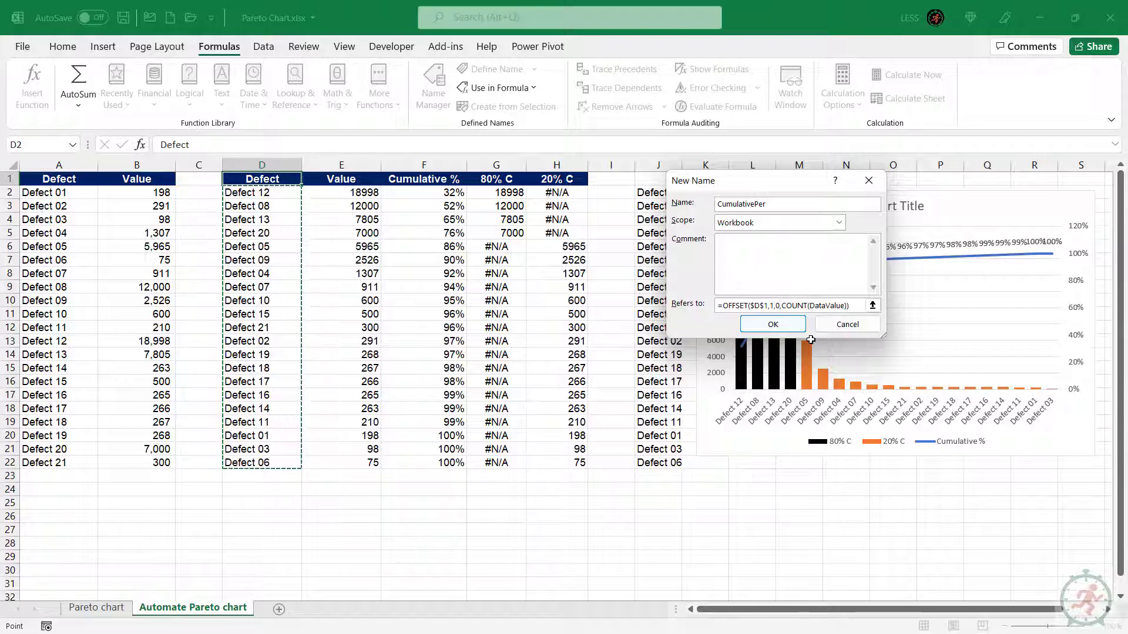
key("BackSpace")
type("2")
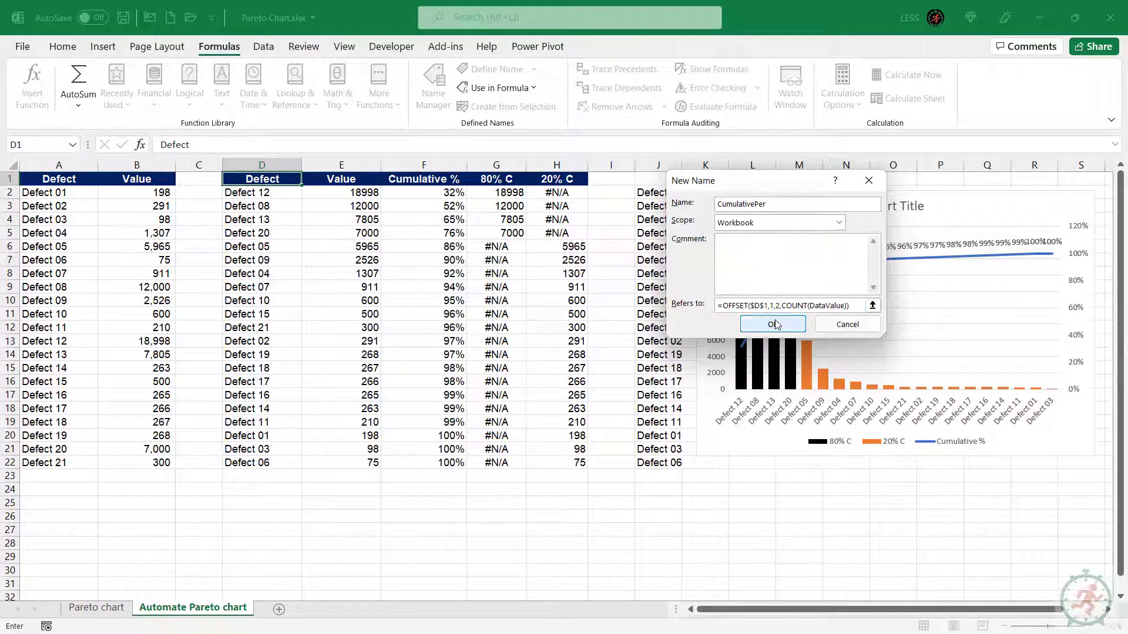
left_click(773, 324)
Define Per_80 as the OFFSET formula with column offset 3.
left_click(628, 133)
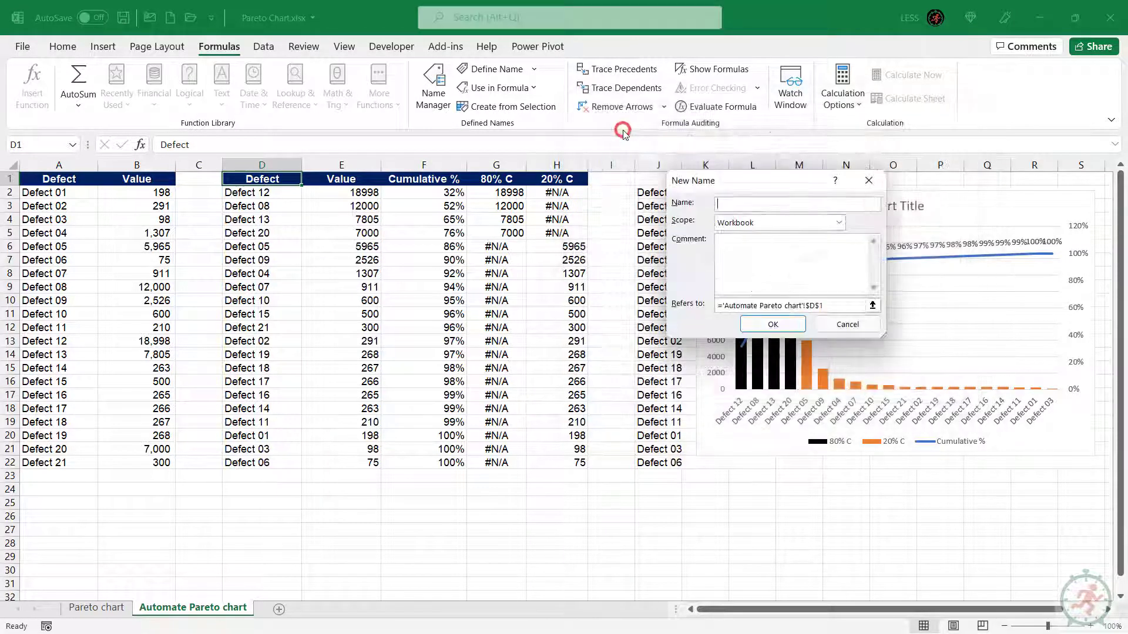
left_click(834, 304)
key("ctrl+v")
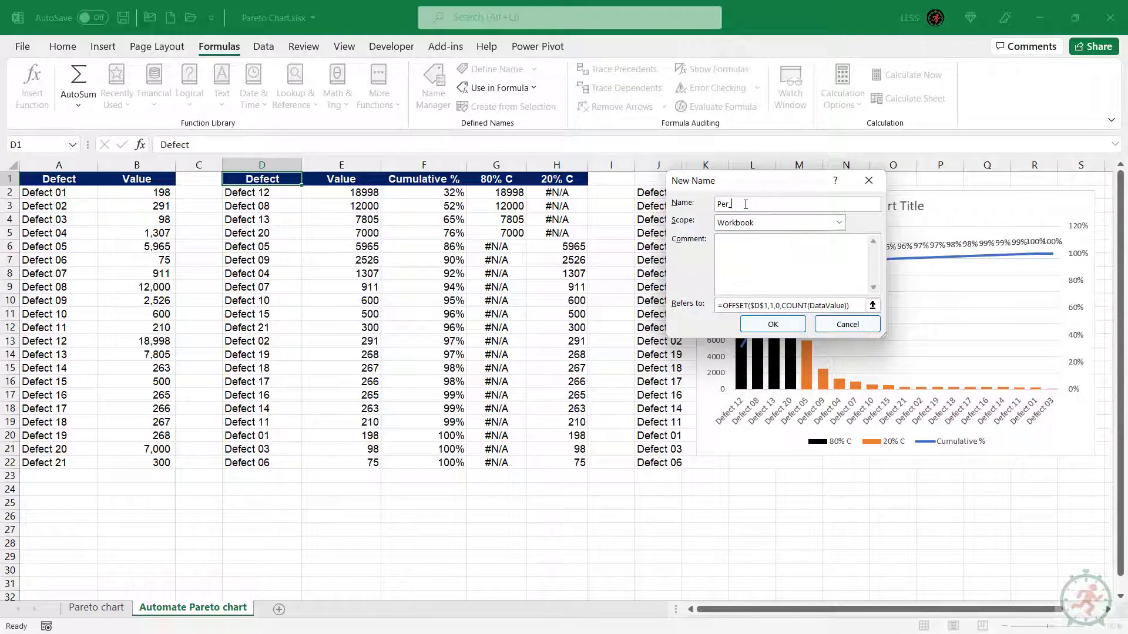
key("BackSpace")
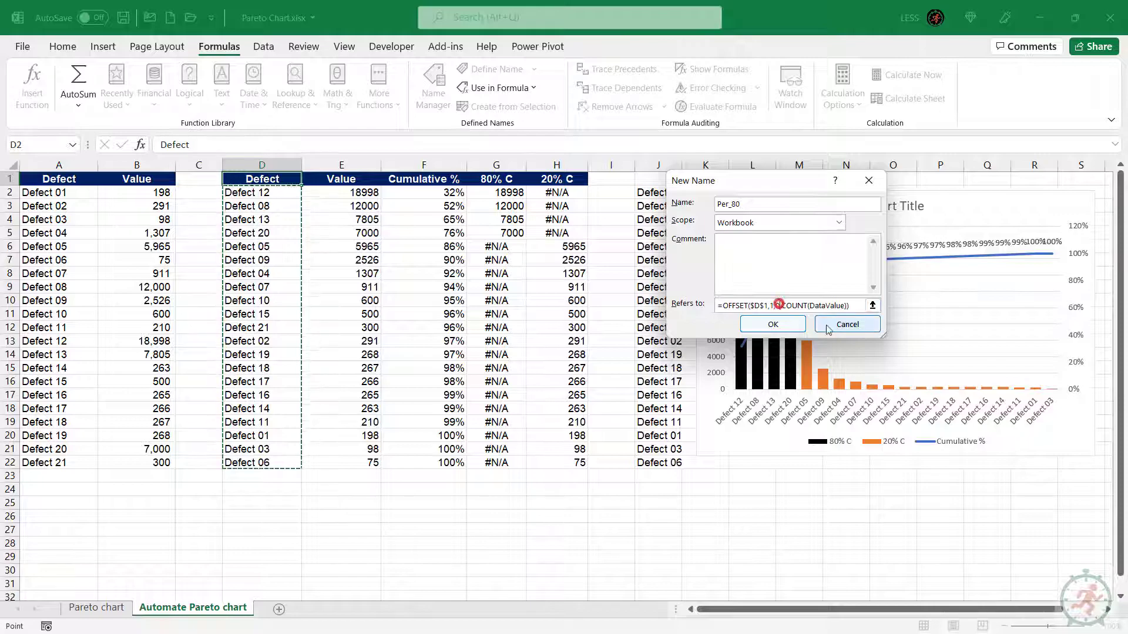
type("3")
left_click(766, 325)
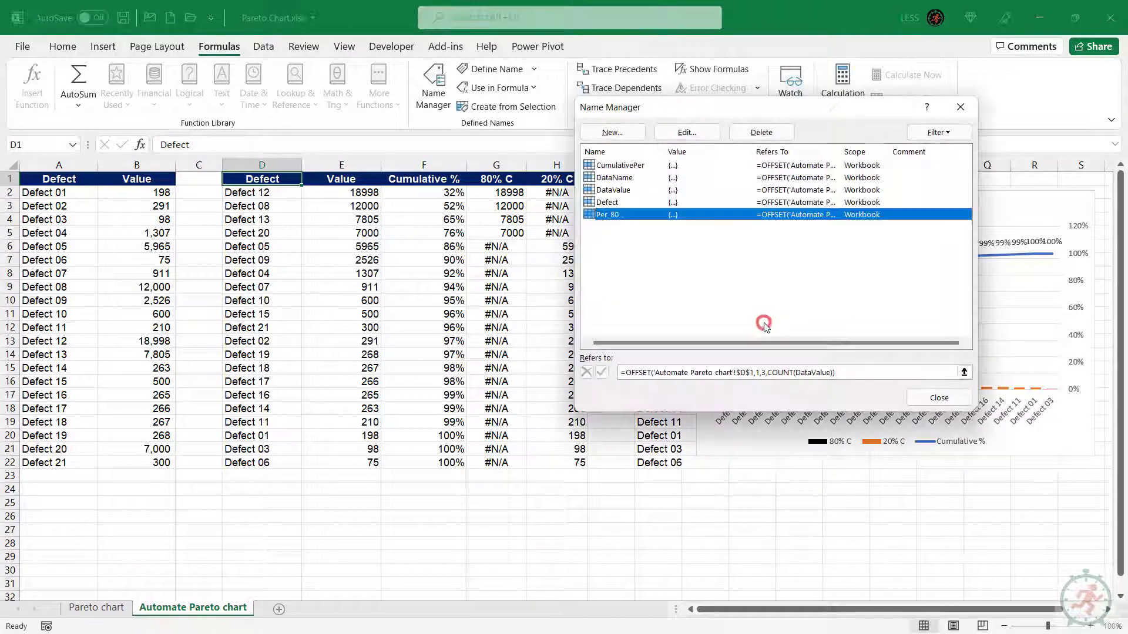
Define Per_20 with column offset 4, then remove the test list from column J.
left_click(629, 132)
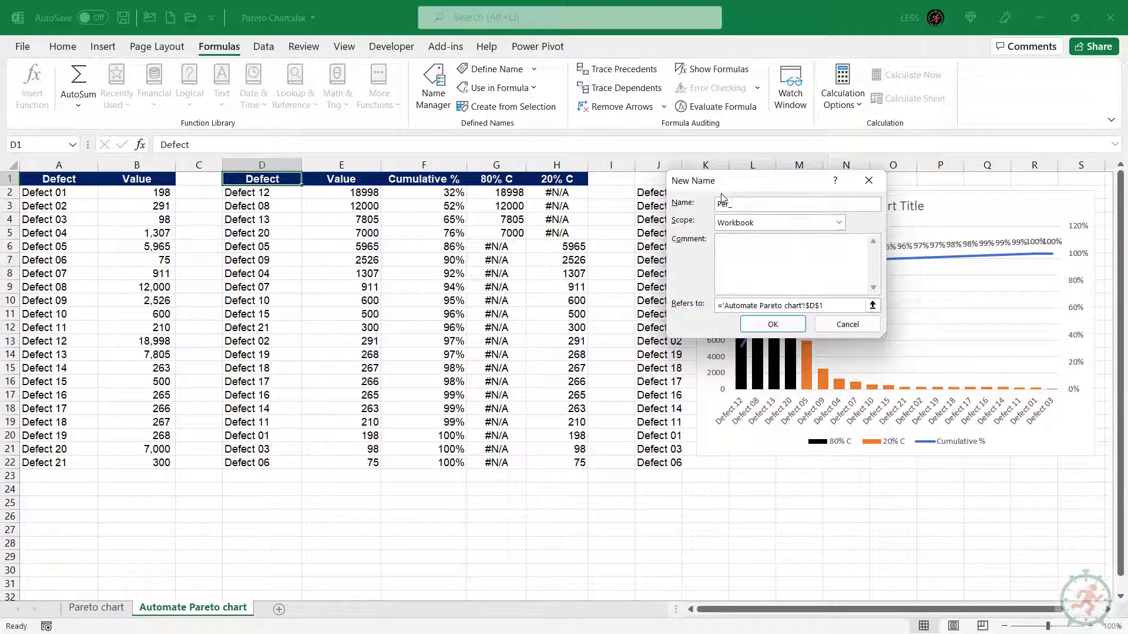
left_click(837, 304)
key("ctrl+a")
key("ctrl+v")
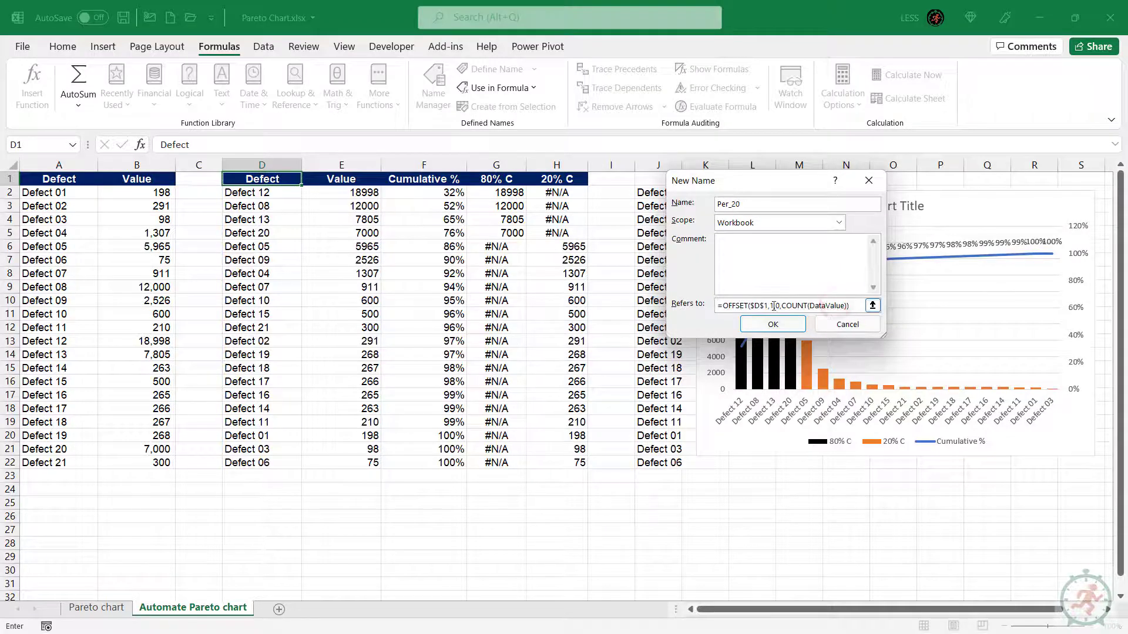
left_click(780, 306)
key("BackSpace")
type("4")
left_click(761, 328)
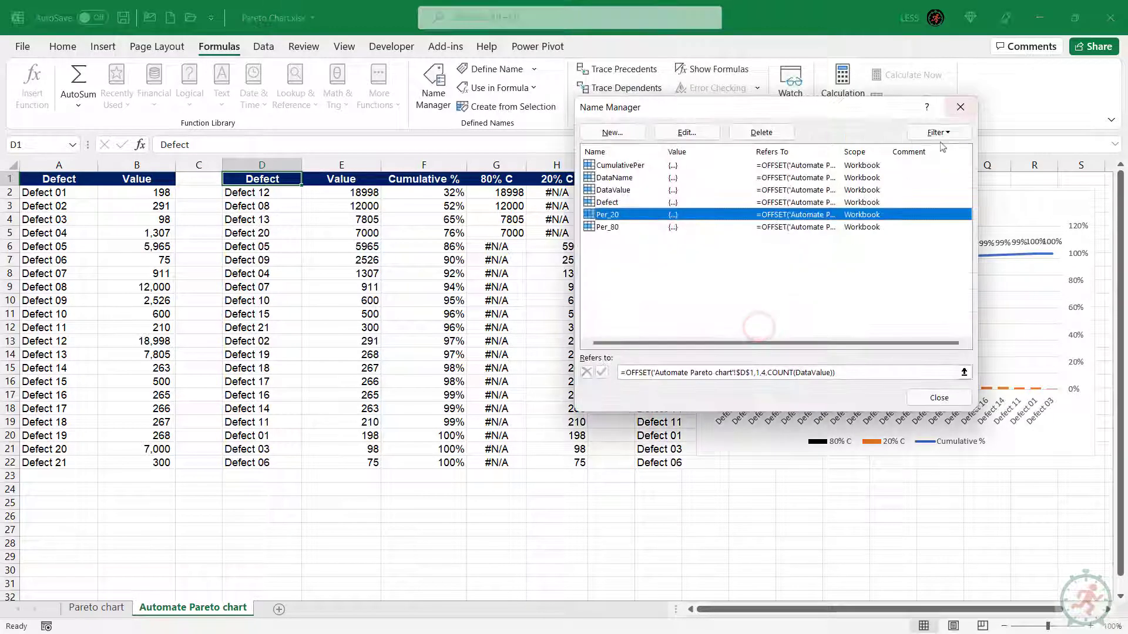
left_click(967, 111)
left_click(667, 191)
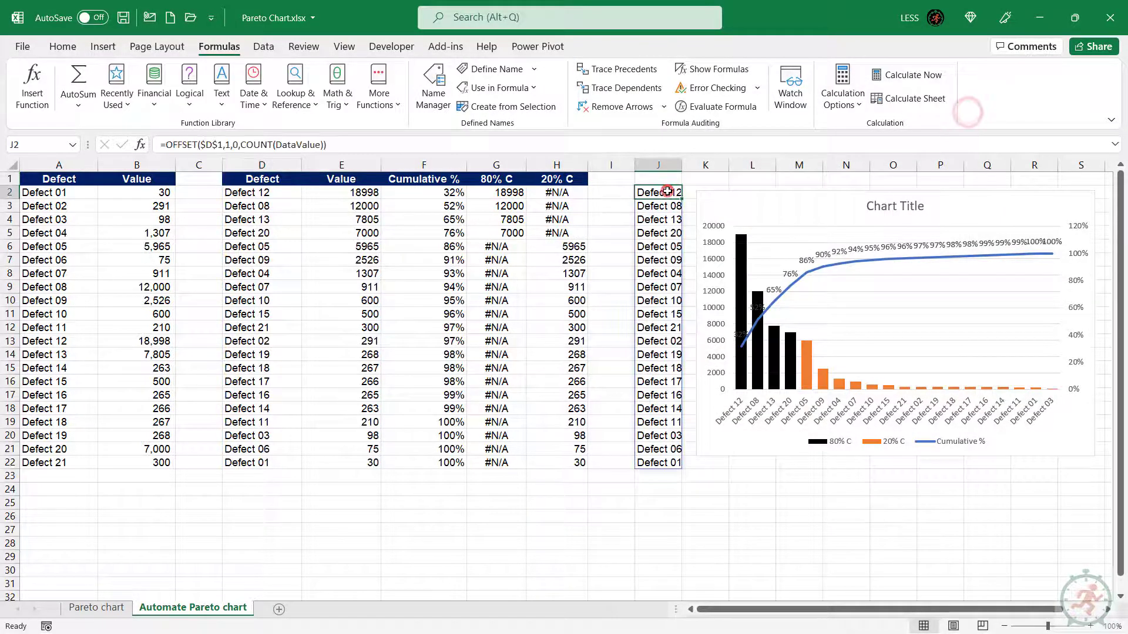
key("ctrl+z")
key("ctrl+z")
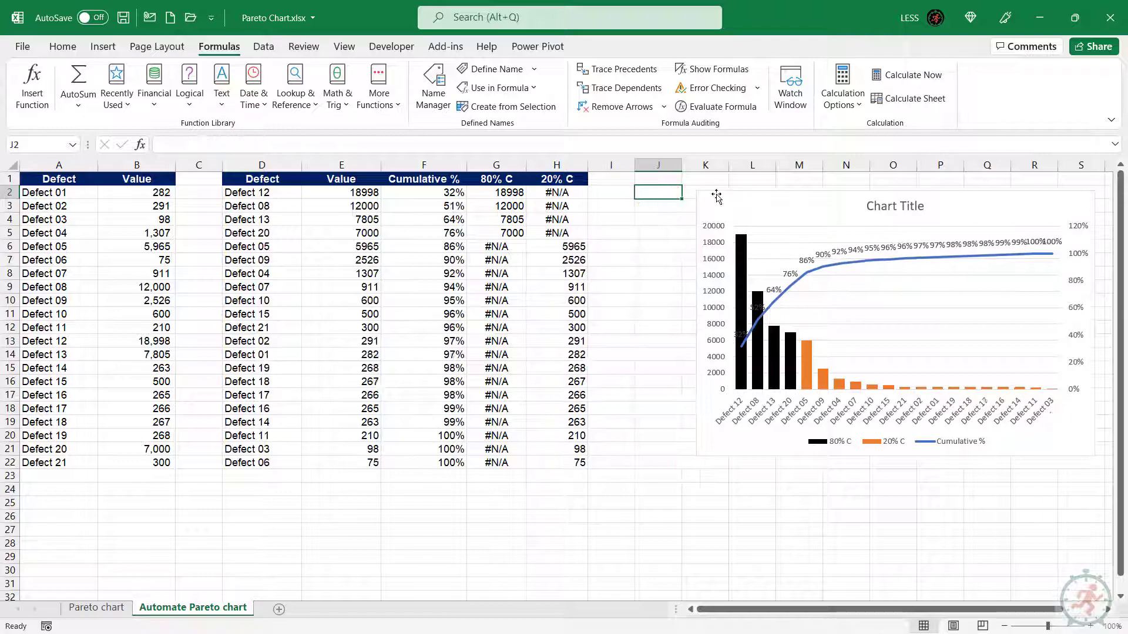
Move the chart beside the table and open its Select Data Source settings.
left_click_drag(701, 296, 588, 324)
right_click(614, 288)
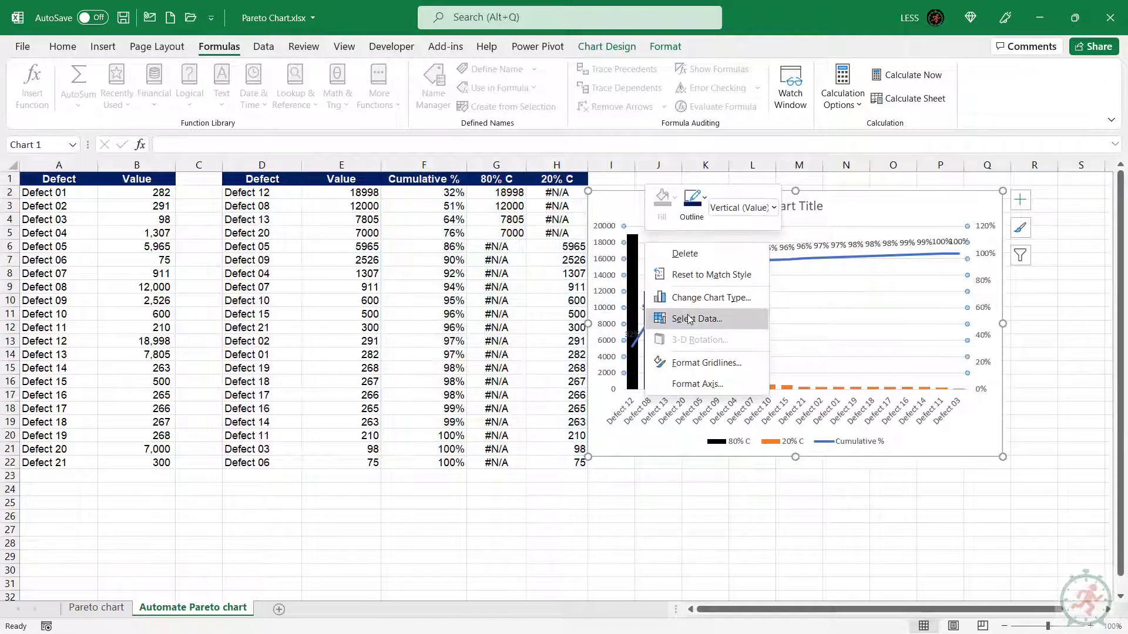
left_click(687, 315)
left_click_drag(680, 182, 339, 219)
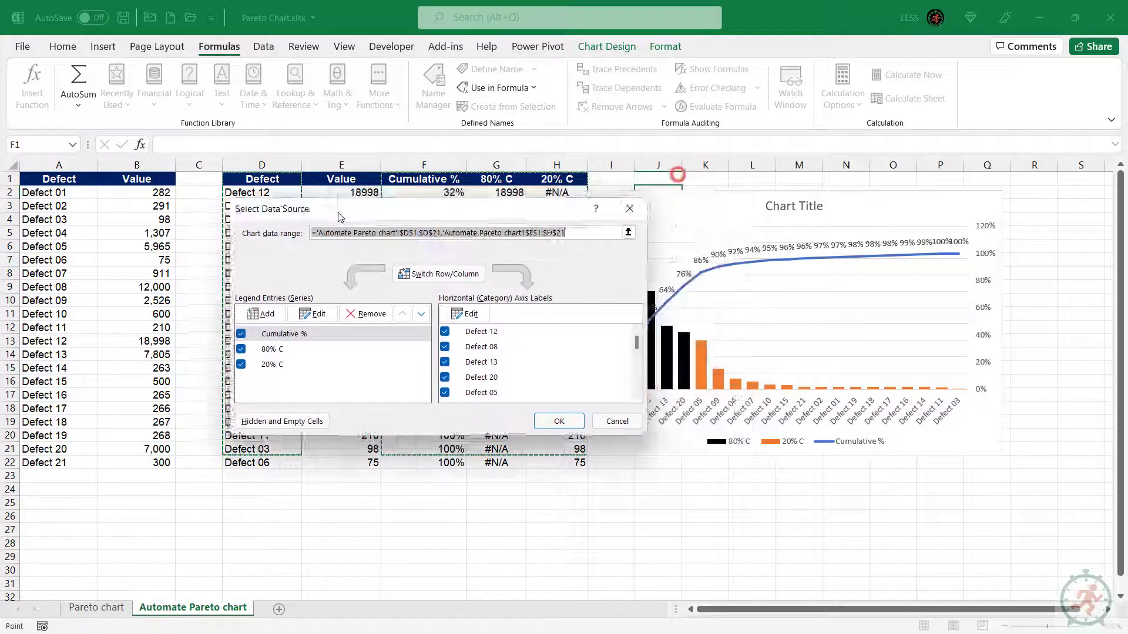
left_click(294, 336)
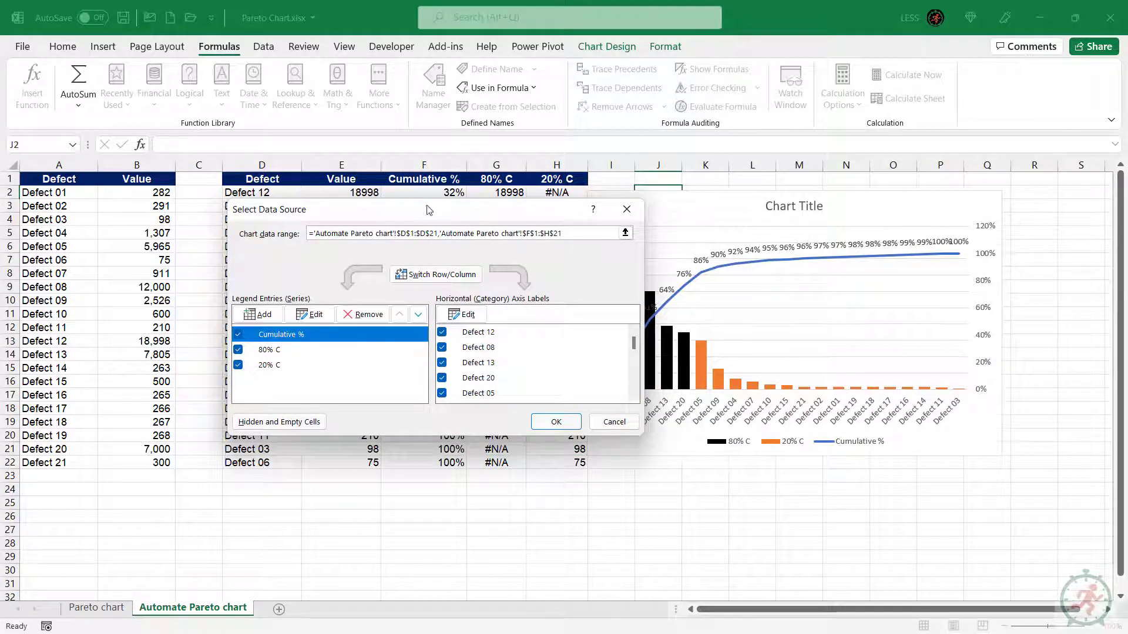
left_click_drag(428, 210, 692, 155)
Replace the D2:D21 horizontal axis label range with the Defect name.
left_click(727, 261)
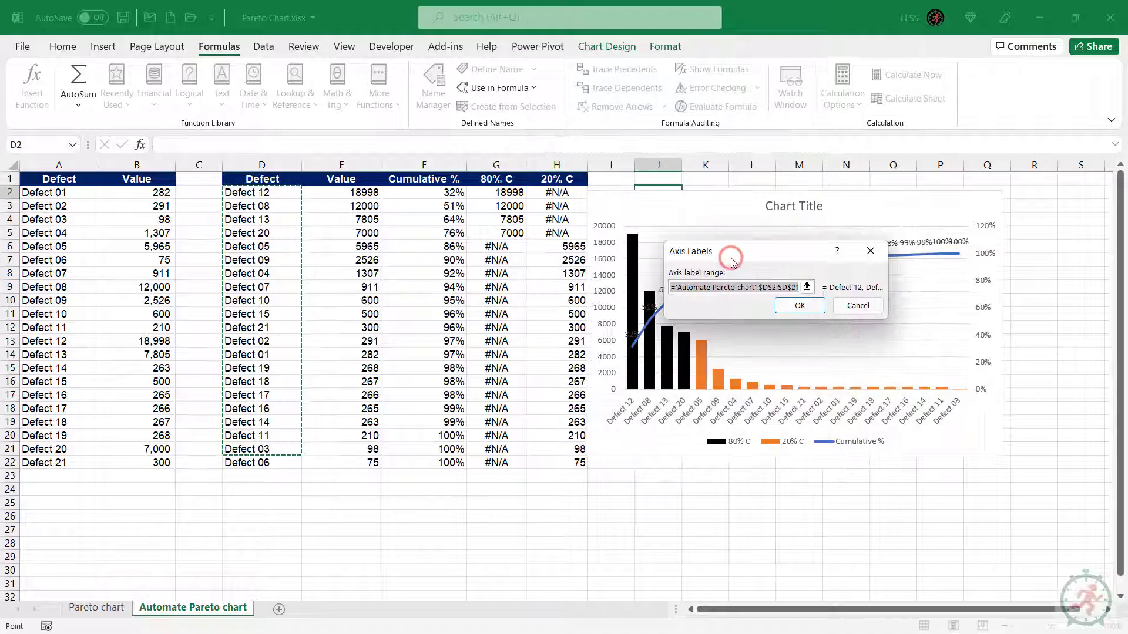
left_click(481, 501)
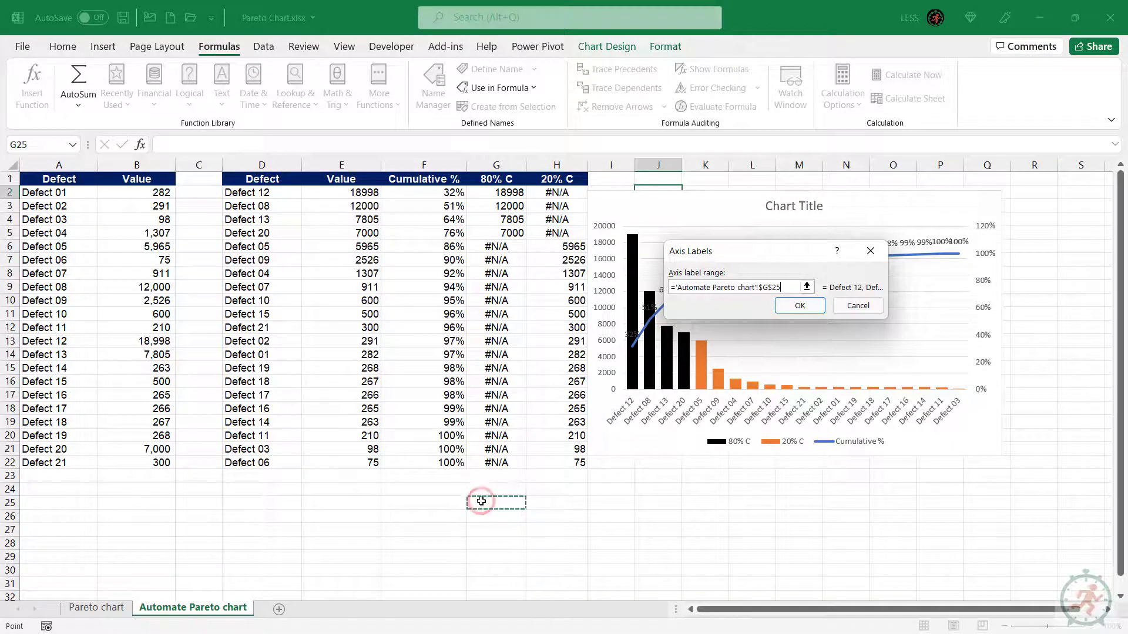
key("BackSpace")
key("BackSpace")
key("BackSpace")
key("BackSpace")
left_click(532, 88)
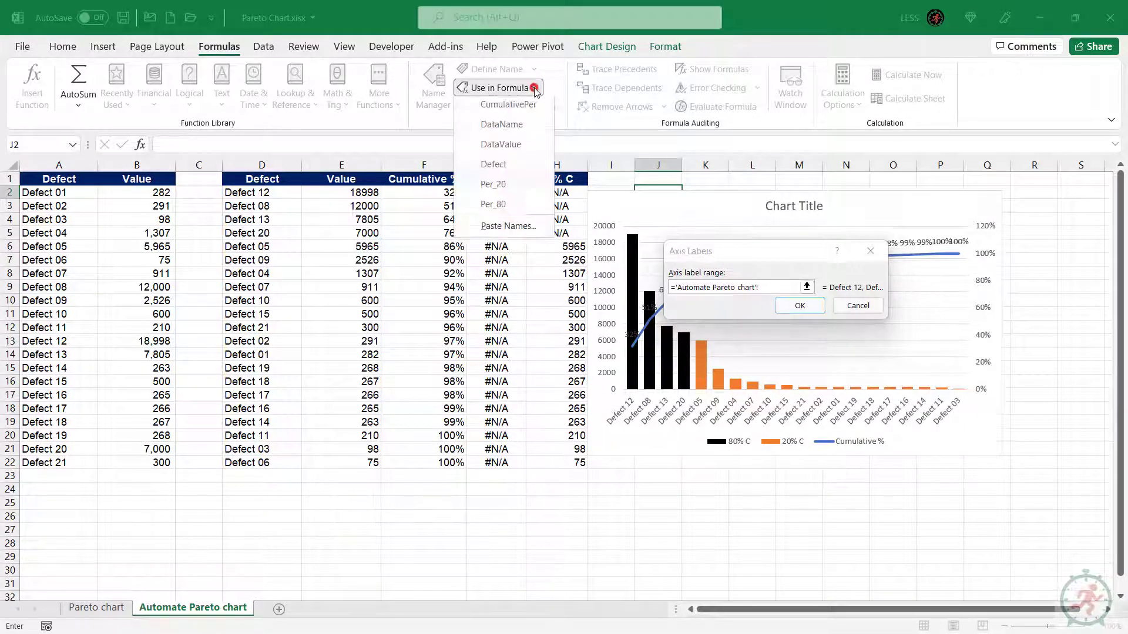
left_click(532, 229)
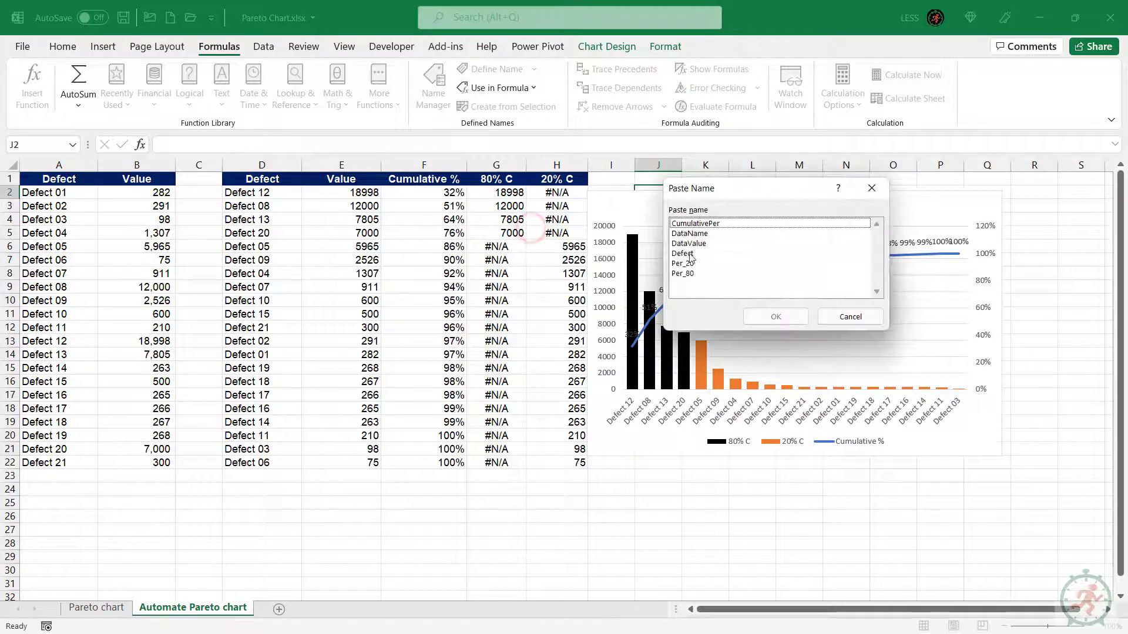
left_click(690, 255)
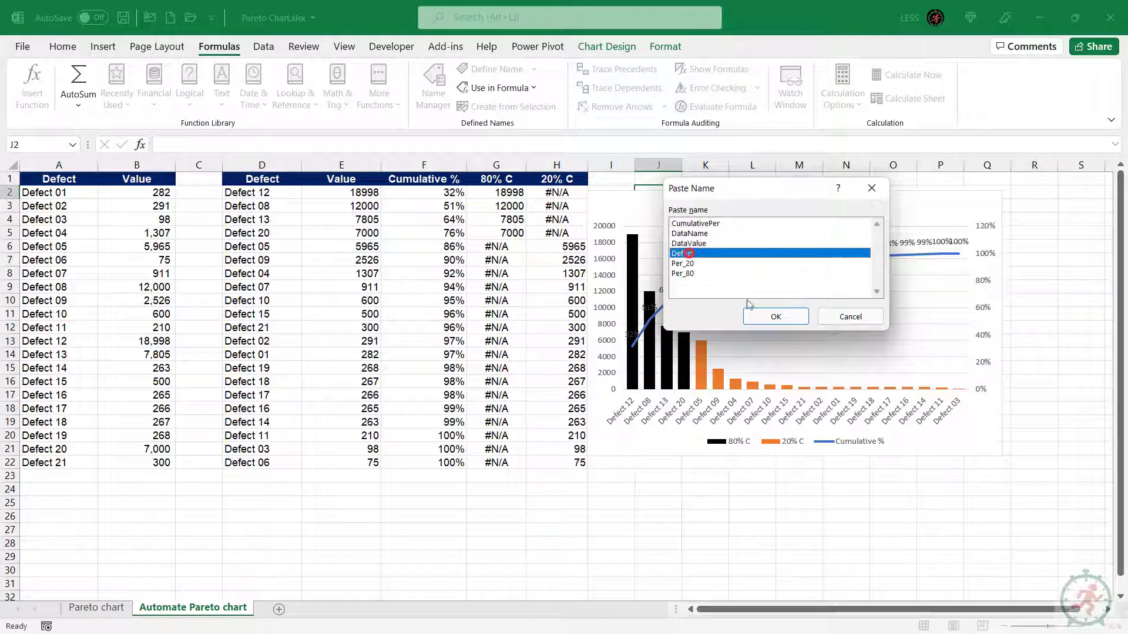
left_click(775, 317)
Apply Defect as the axis labels and point the Cumulative % series at CumulativePer.
left_click(801, 308)
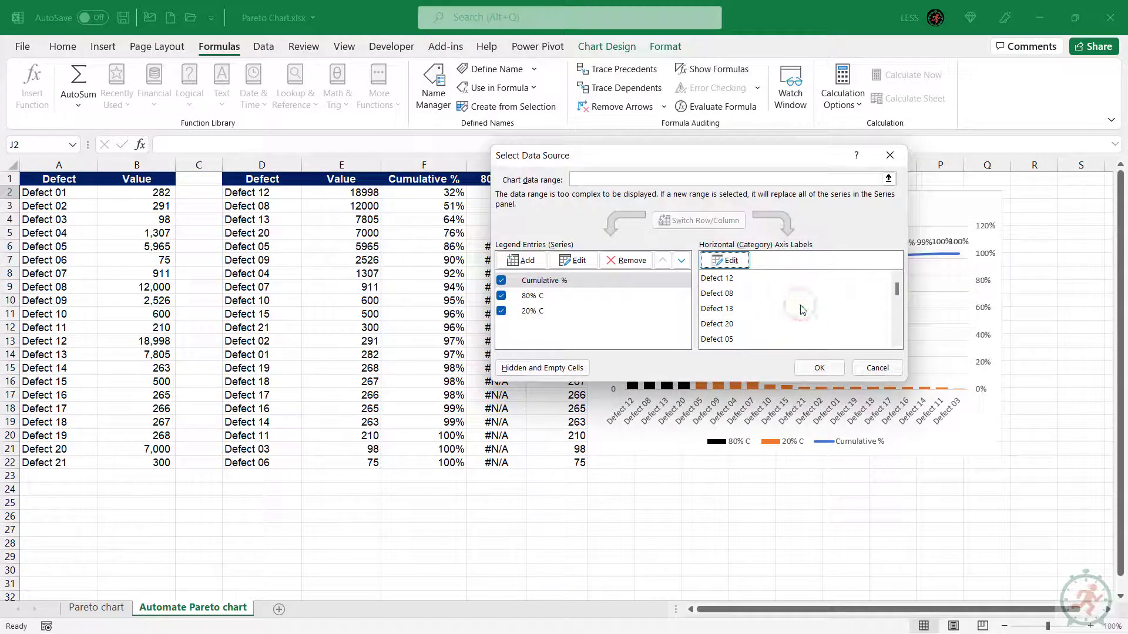
left_click(546, 281)
left_click(573, 260)
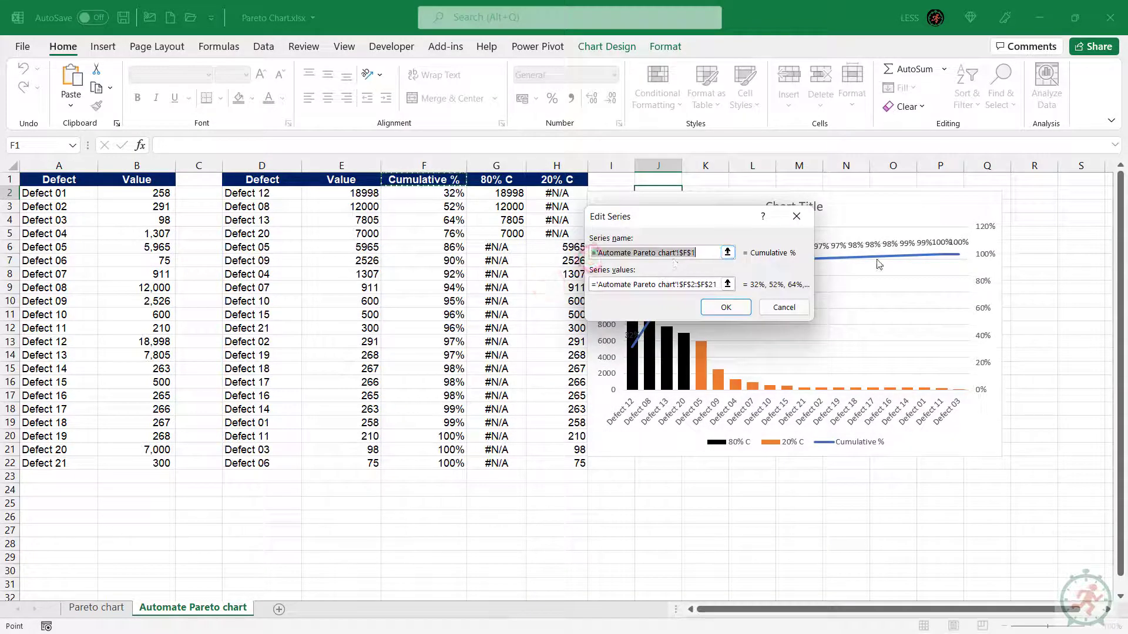
type("Cumulative")
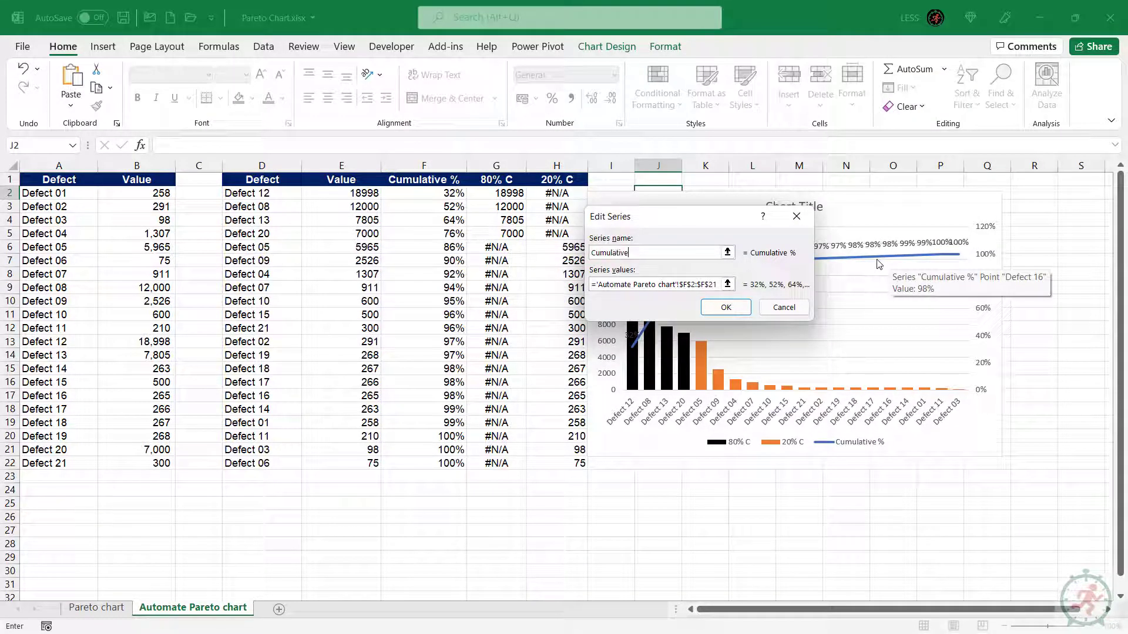
left_click(727, 285)
left_click(446, 500)
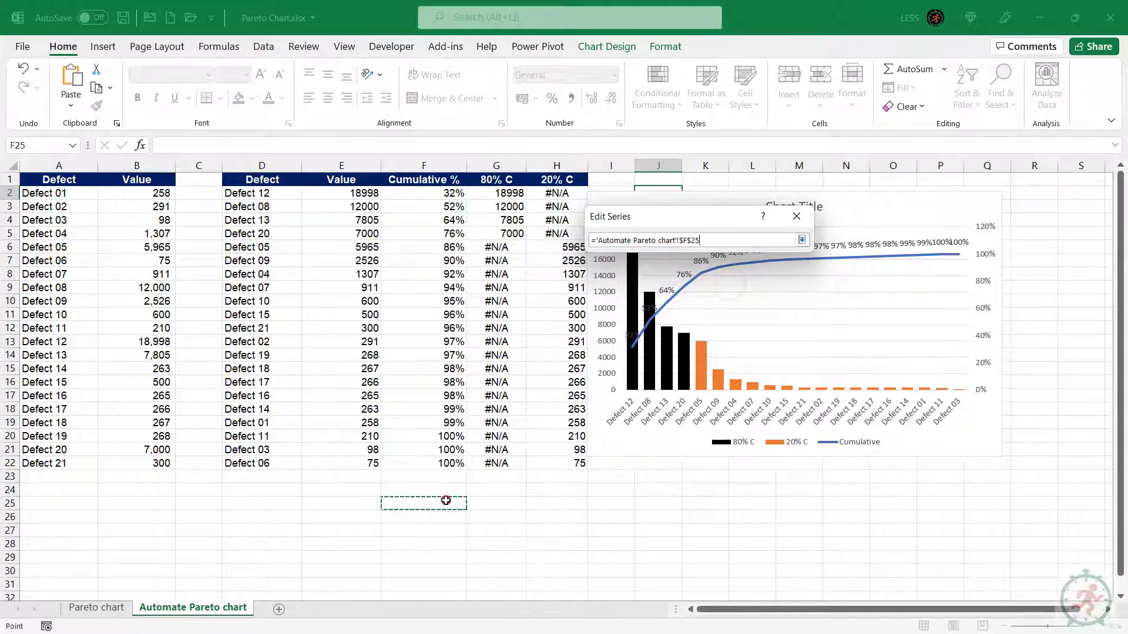
key("BackSpace")
key("BackSpace")
key("BackSpace")
key("BackSpace")
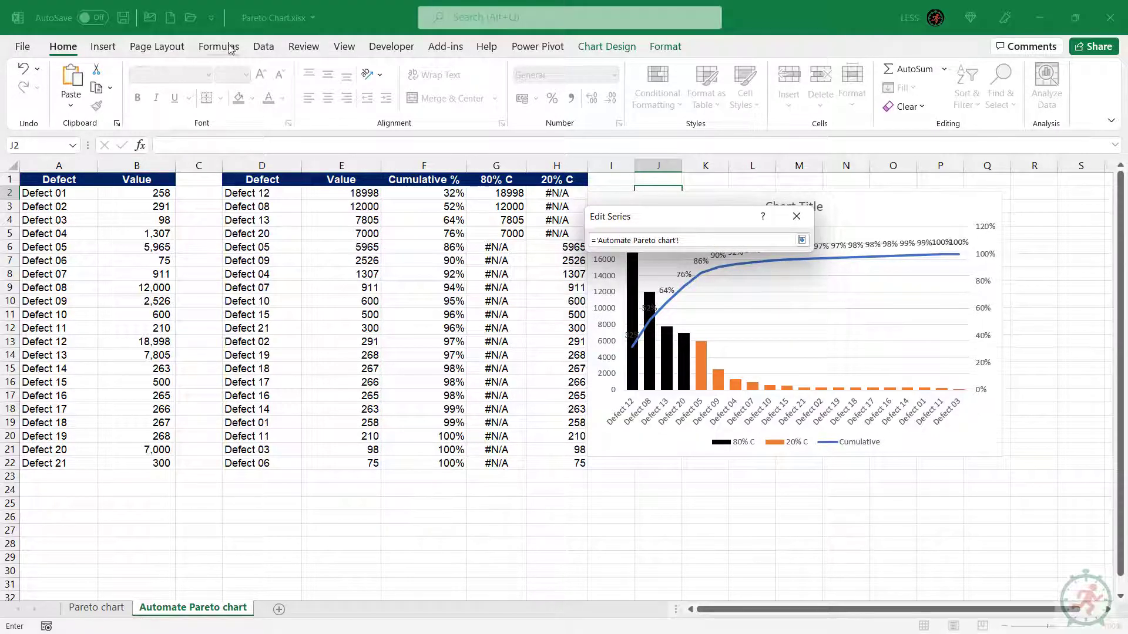
left_click(223, 47)
left_click(534, 88)
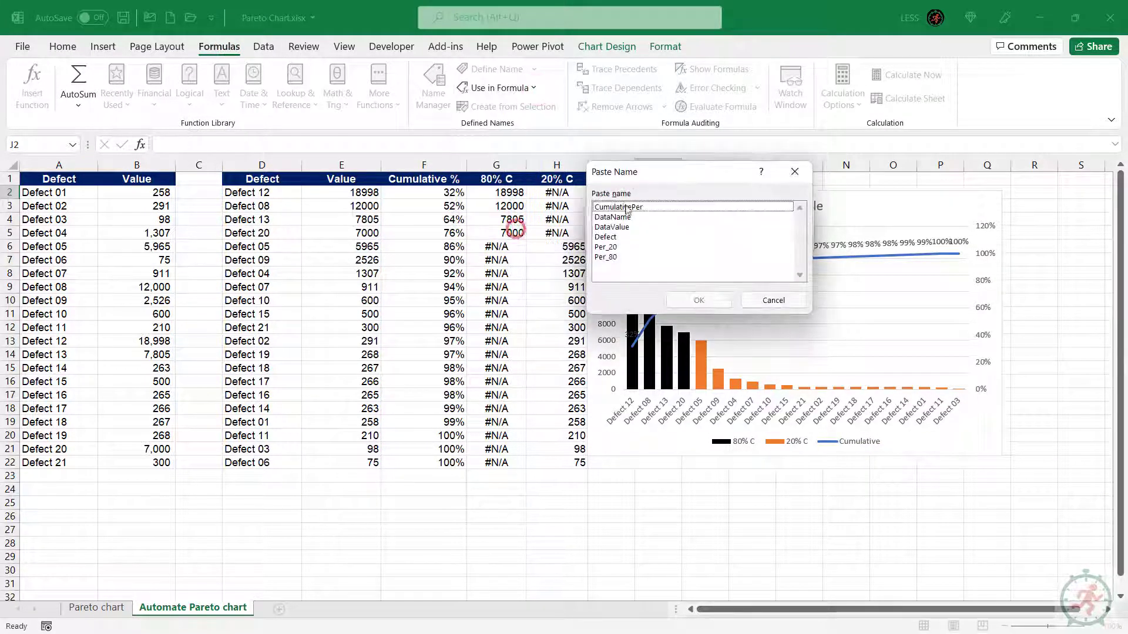
left_click(618, 207)
left_click(699, 300)
left_click(803, 241)
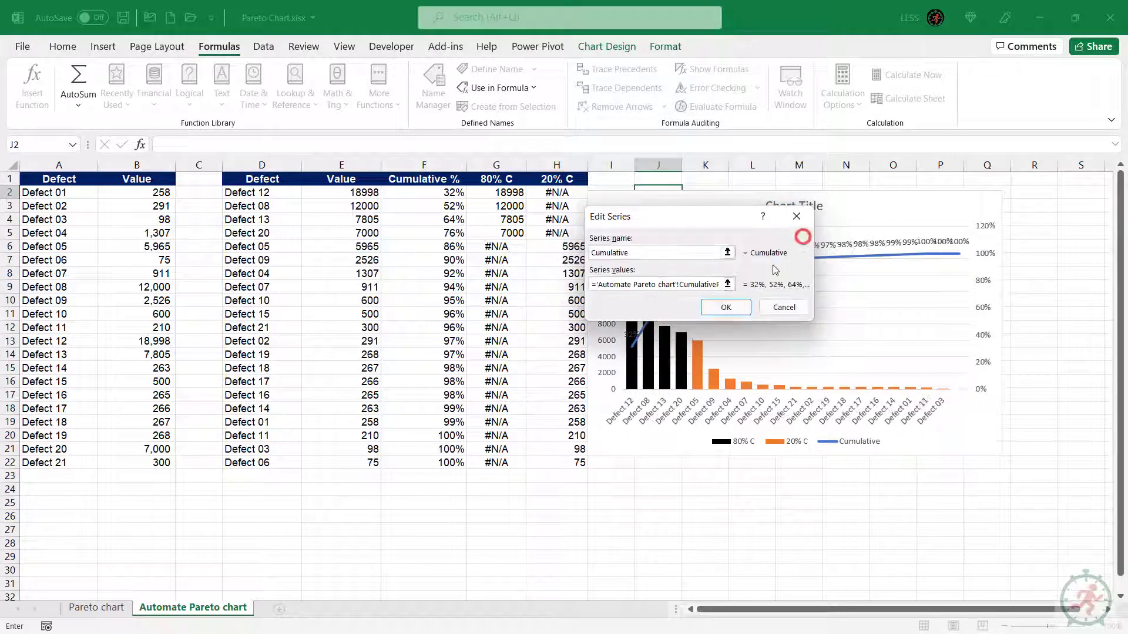
left_click(725, 310)
Rename the second series 80% and make its values the Per_80 named range.
left_click(545, 297)
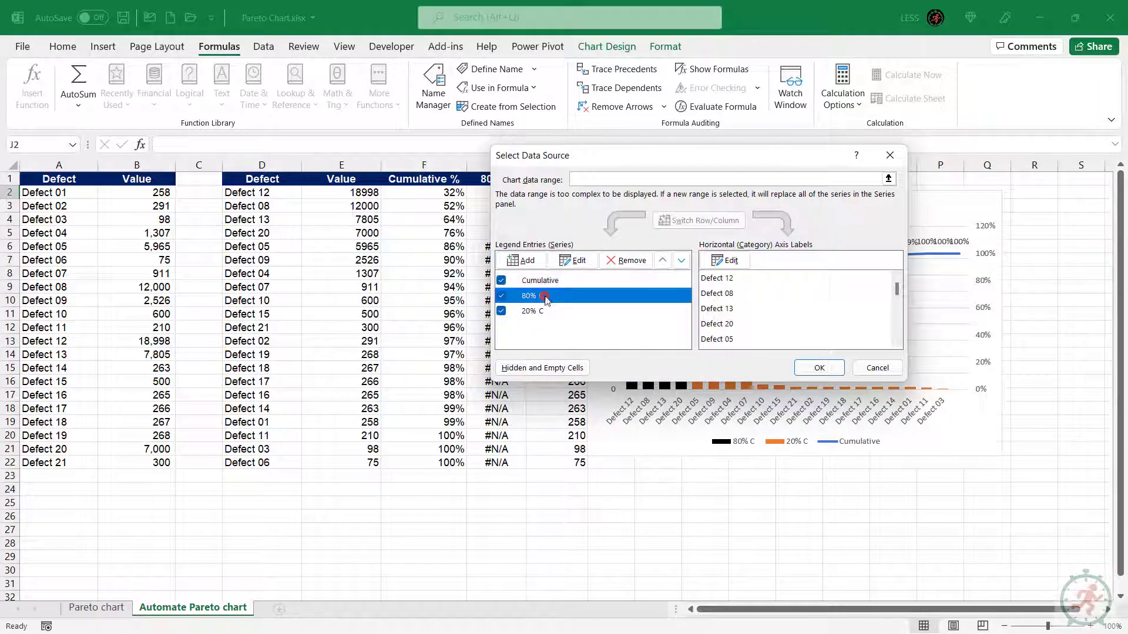
left_click(577, 262)
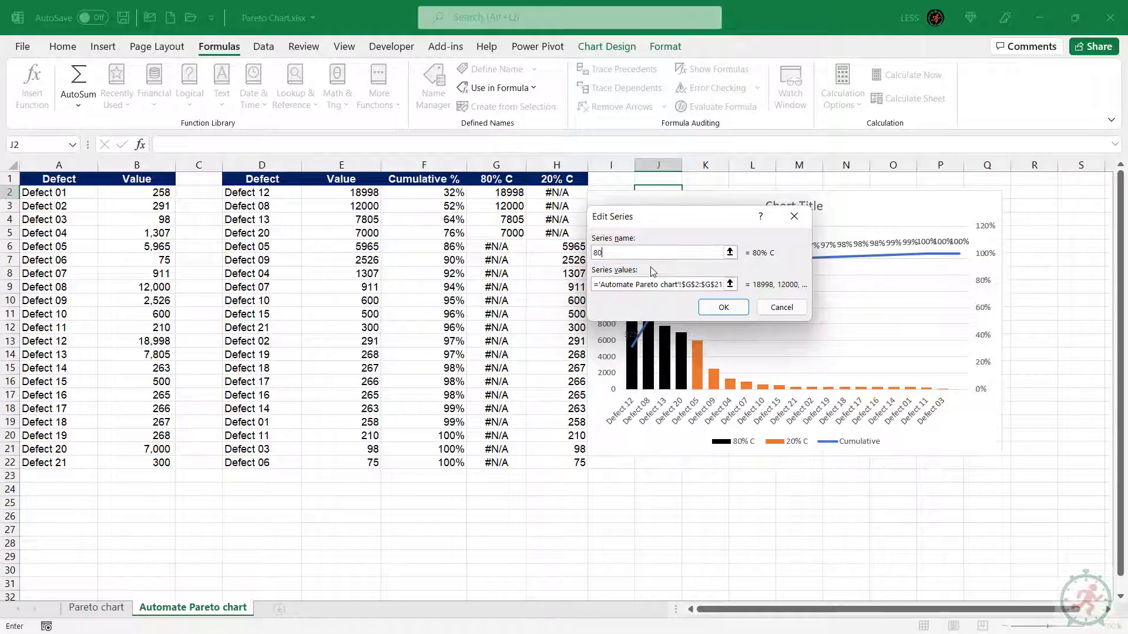
left_click(730, 285)
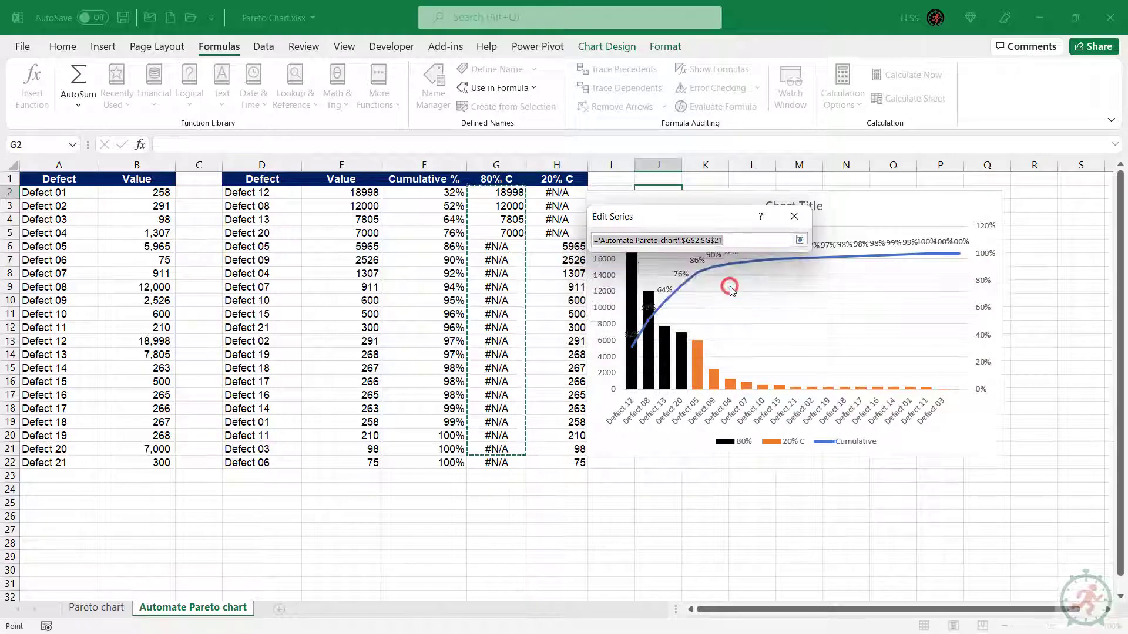
left_click(421, 505)
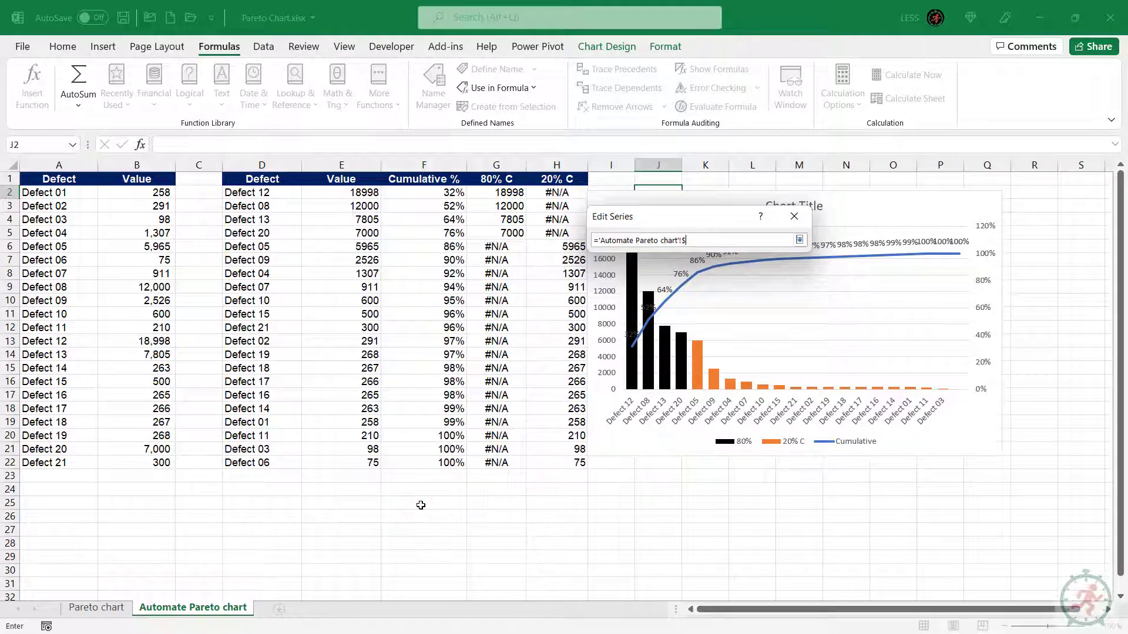
left_click(533, 87)
left_click(515, 230)
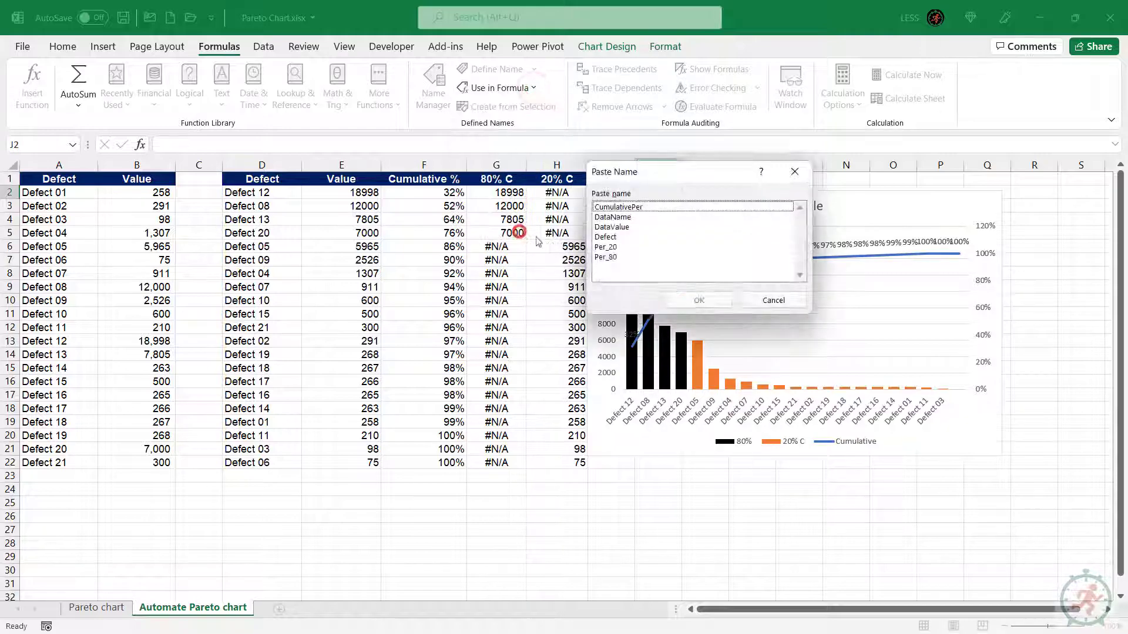
left_click(606, 258)
left_click(687, 300)
left_click(799, 239)
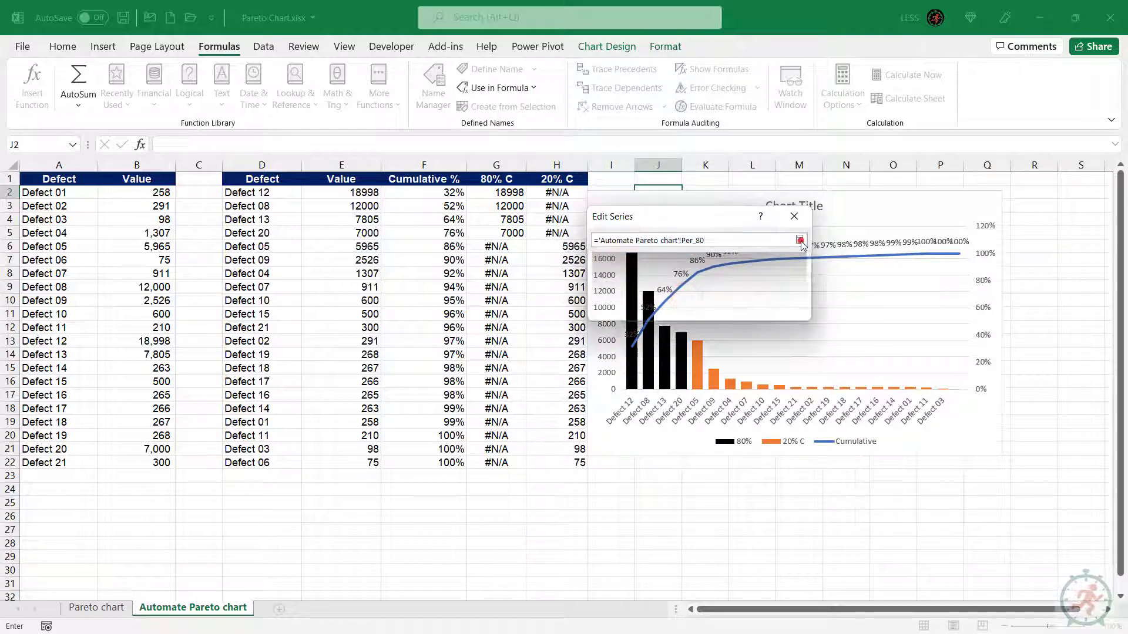
left_click(721, 310)
Rename the third series 20%, set its values to Per_20, and apply the changes.
left_click(519, 310)
left_click(572, 260)
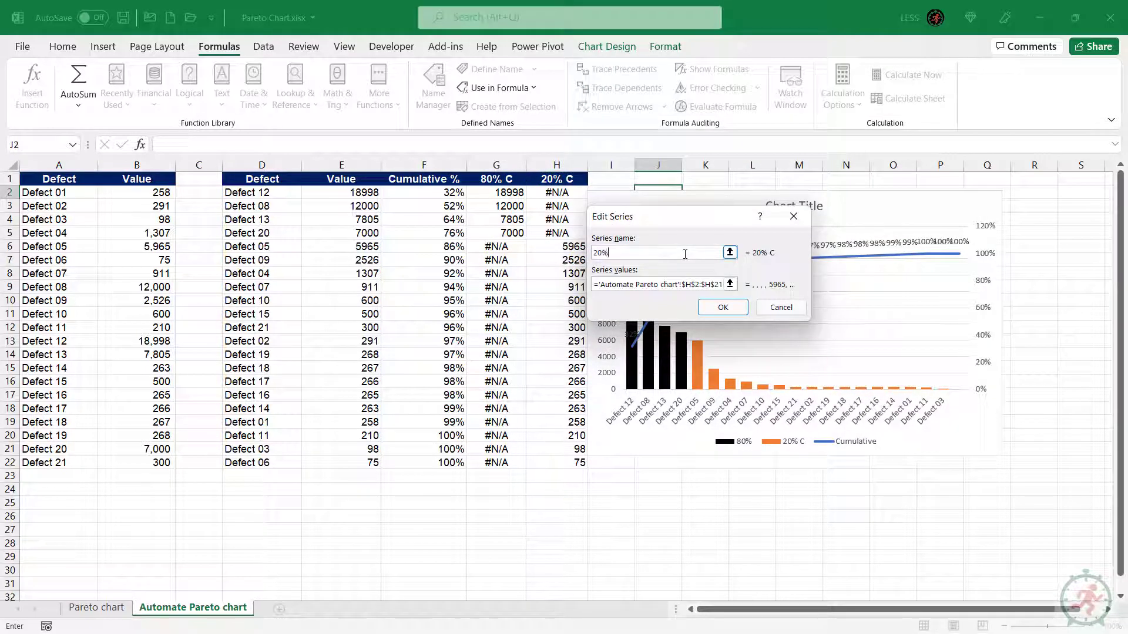
left_click(729, 284)
left_click(431, 513)
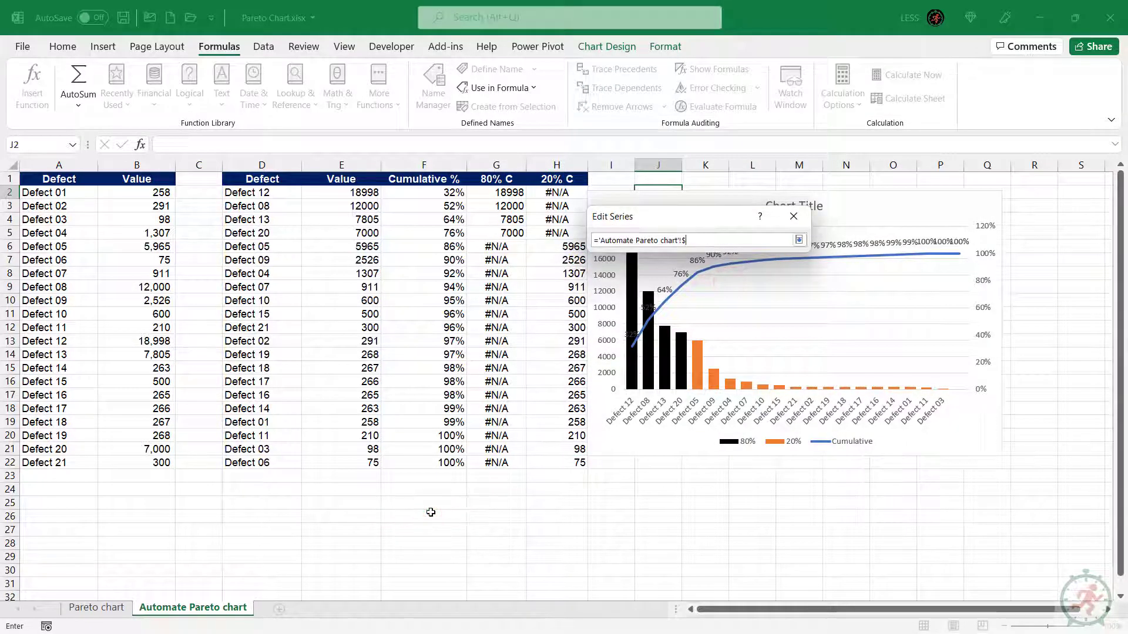
left_click(532, 87)
left_click(517, 229)
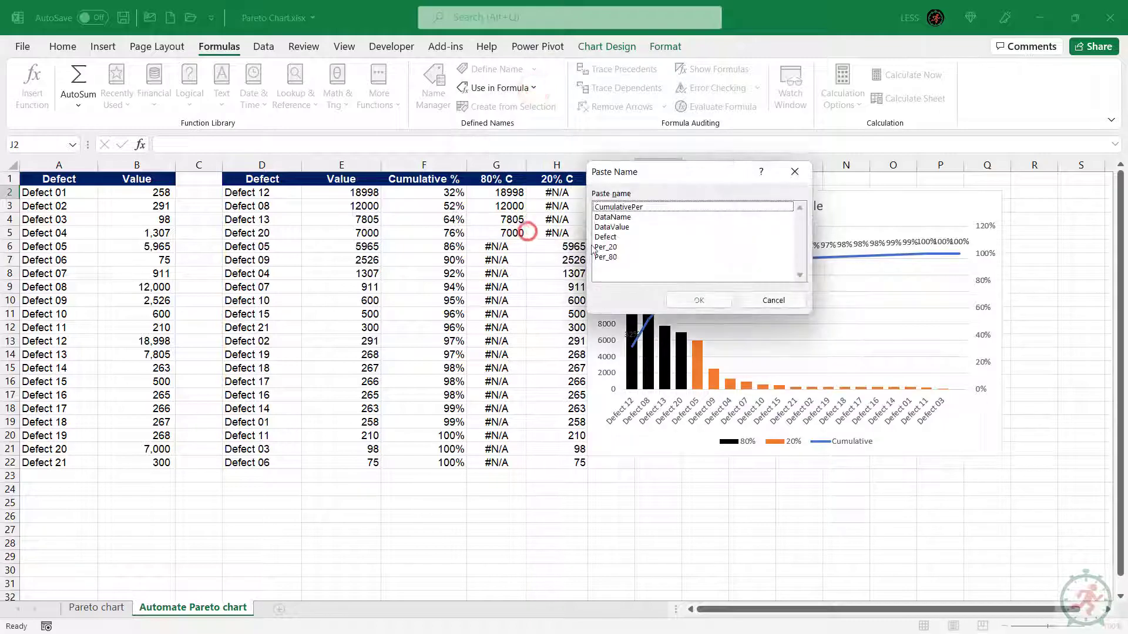
left_click(610, 248)
left_click(698, 300)
left_click(791, 240)
left_click(723, 305)
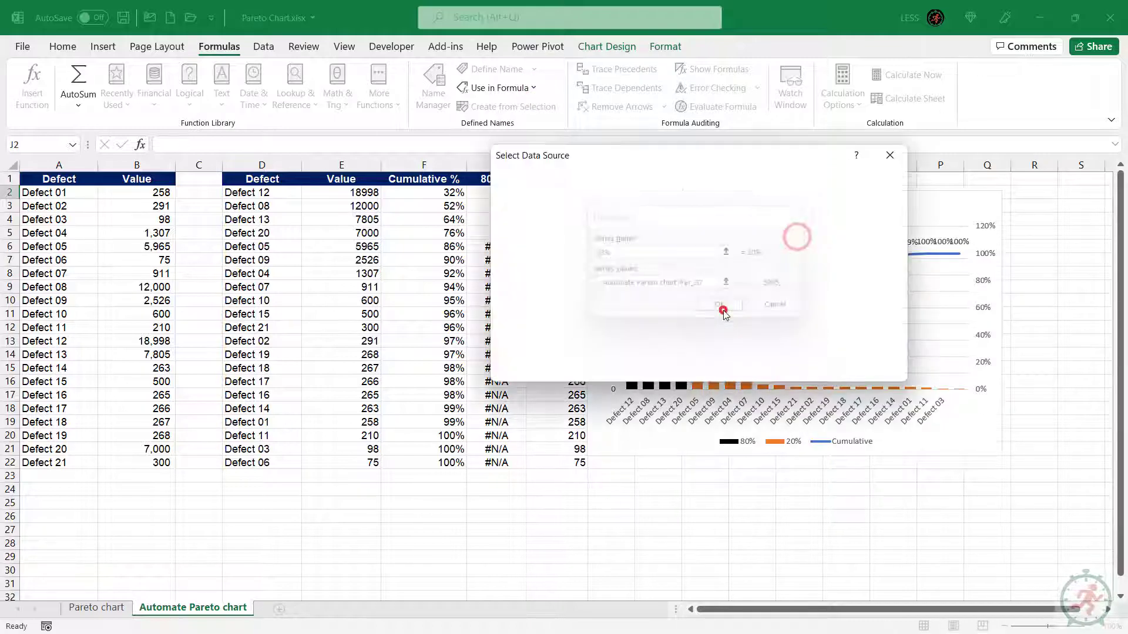
left_click(818, 368)
Make the chart taller, then delete the Defect 14 to 21 rows from the data.
left_click_drag(679, 201, 675, 188)
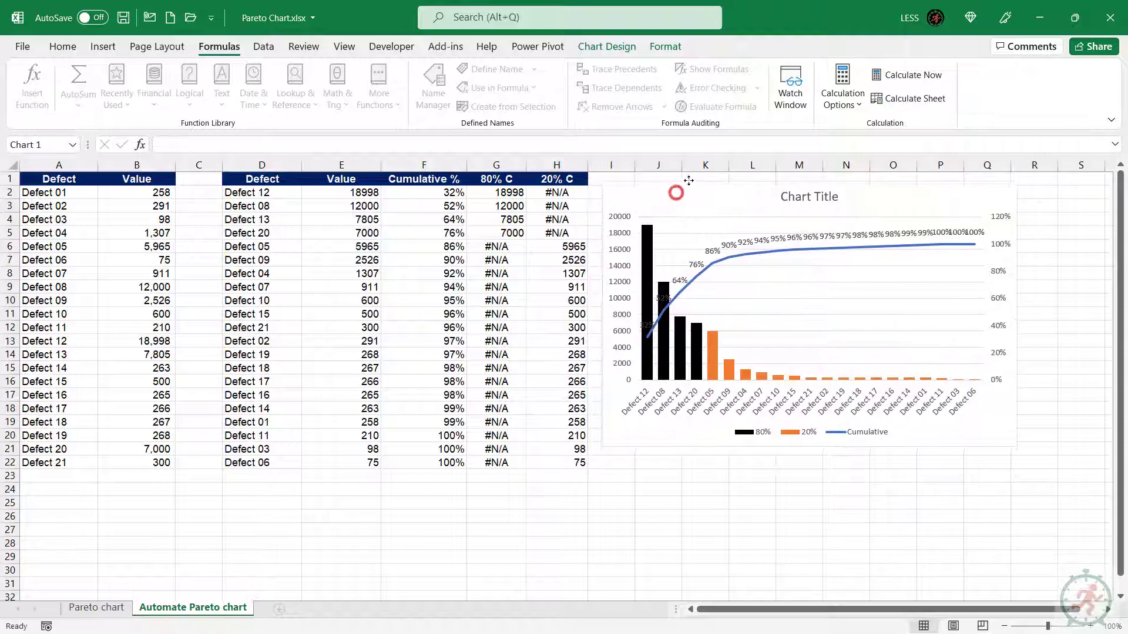
left_click_drag(805, 445, 806, 474)
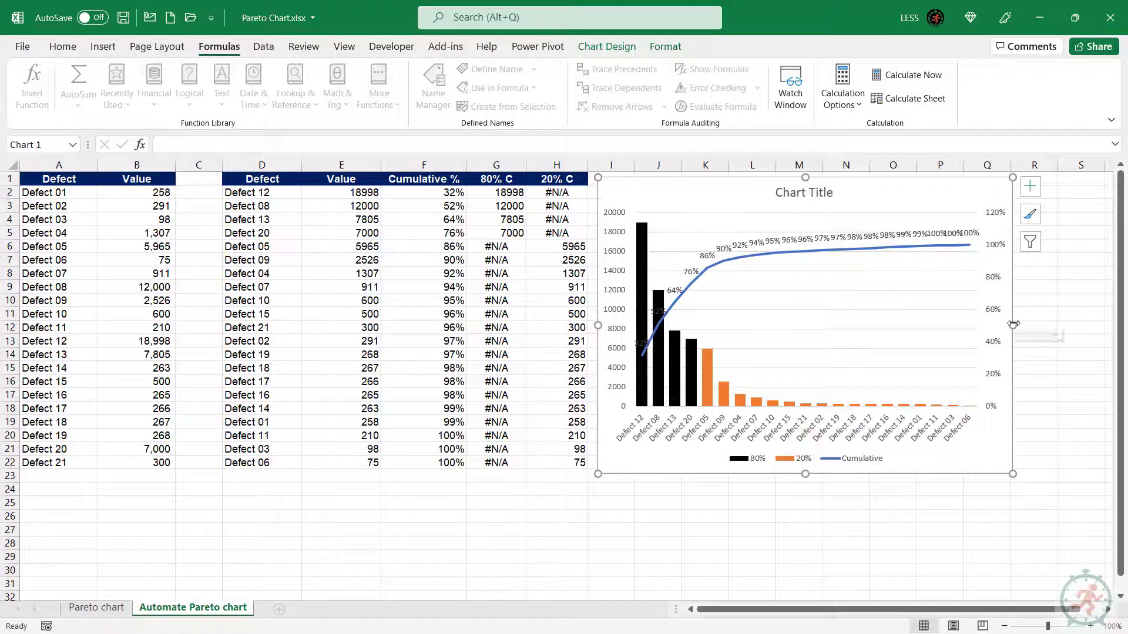
left_click_drag(47, 368, 162, 465)
key("Delete")
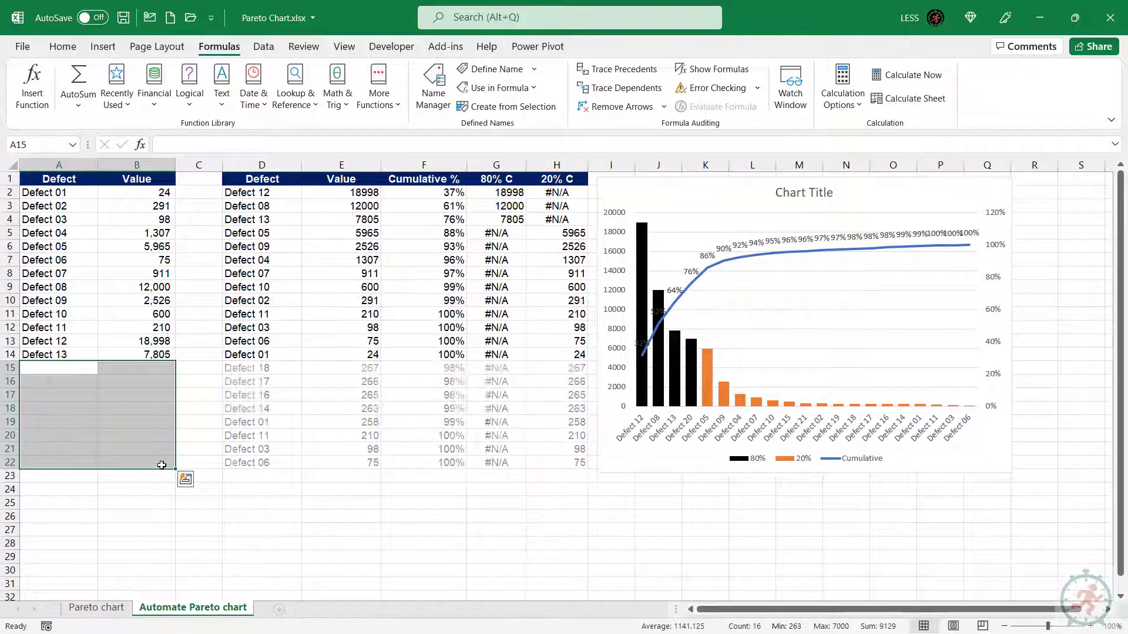
Fill Defect 13 down into row 15 and set B15 to 600.
left_click_drag(57, 356, 156, 375)
left_click(654, 271)
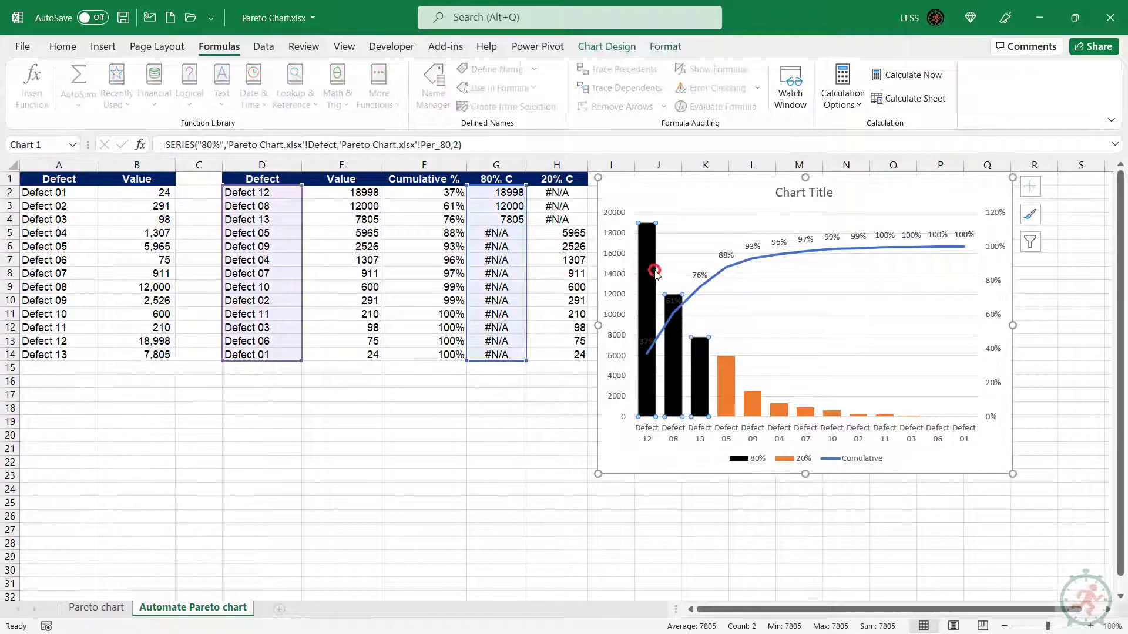
left_click_drag(57, 356, 147, 375)
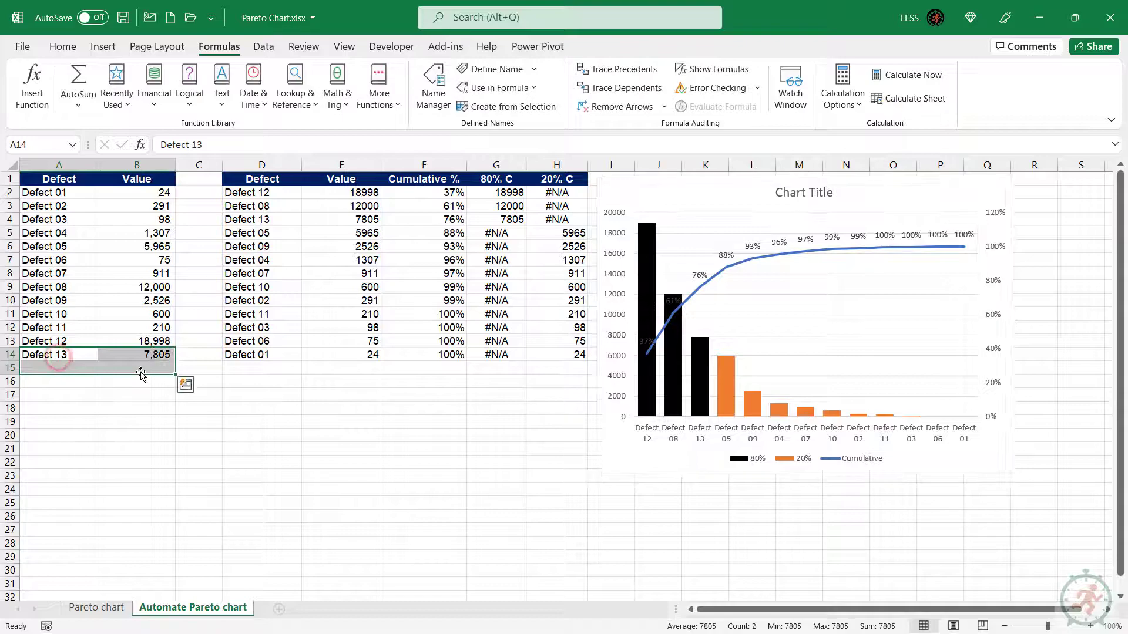
key("ctrl+d")
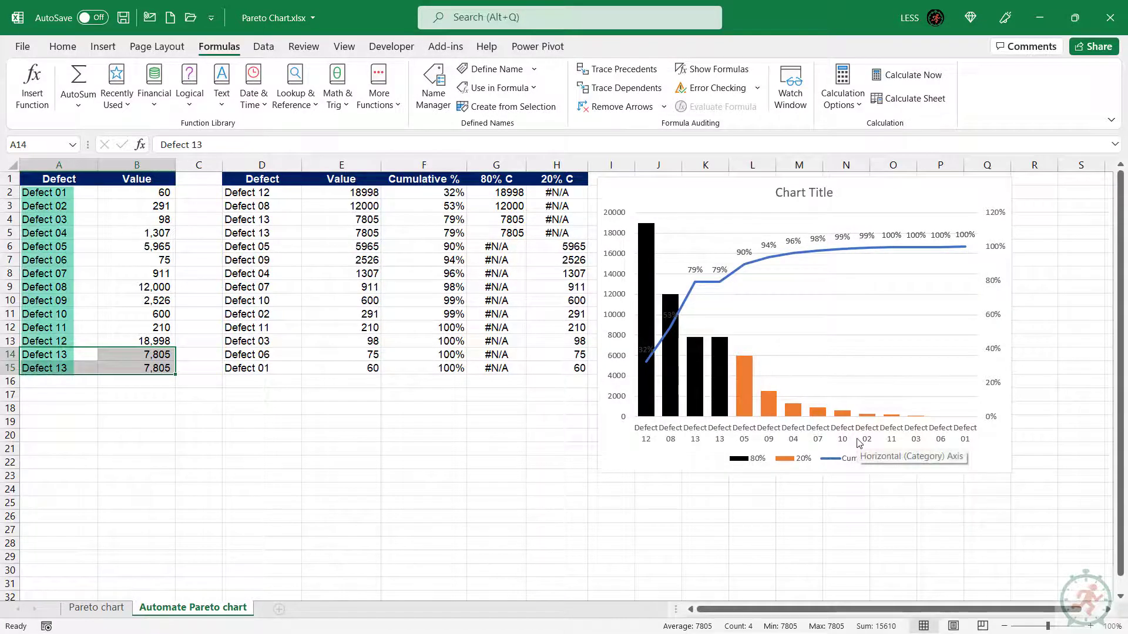
left_click(146, 368)
type("600")
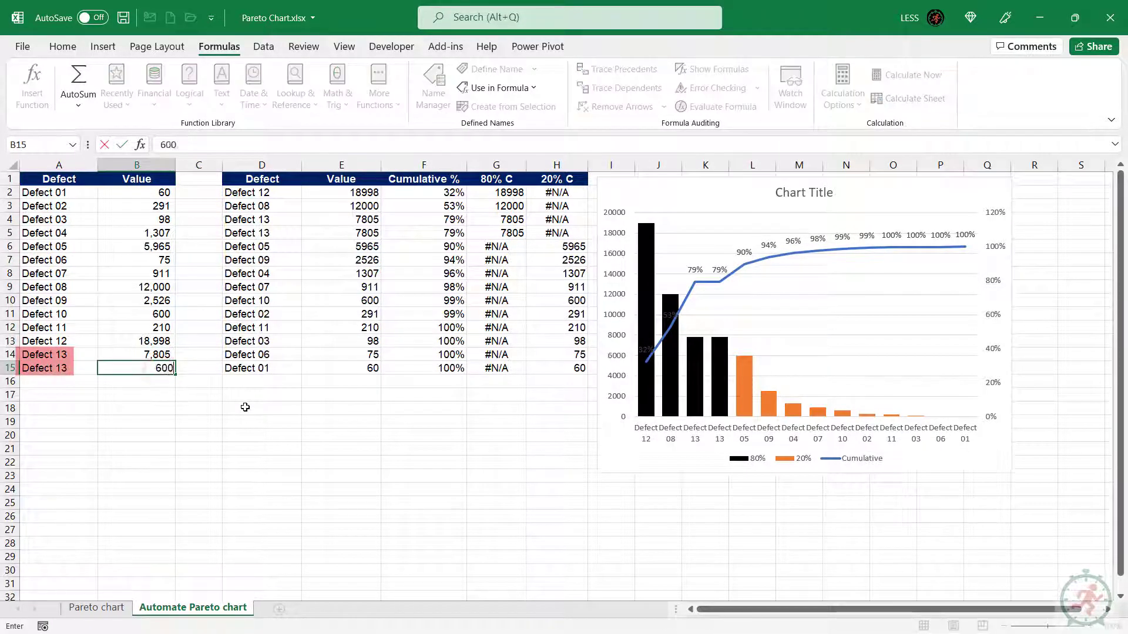
key("Return")
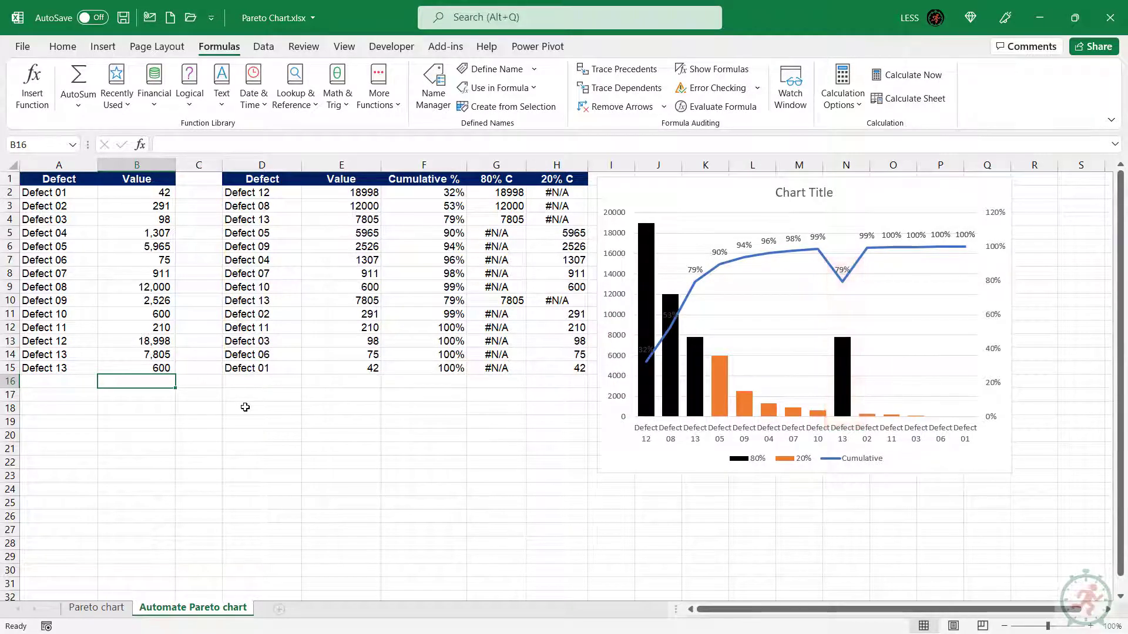
Rename the A15 entry to Defect 15 and reselect the chart.
double_click(79, 365)
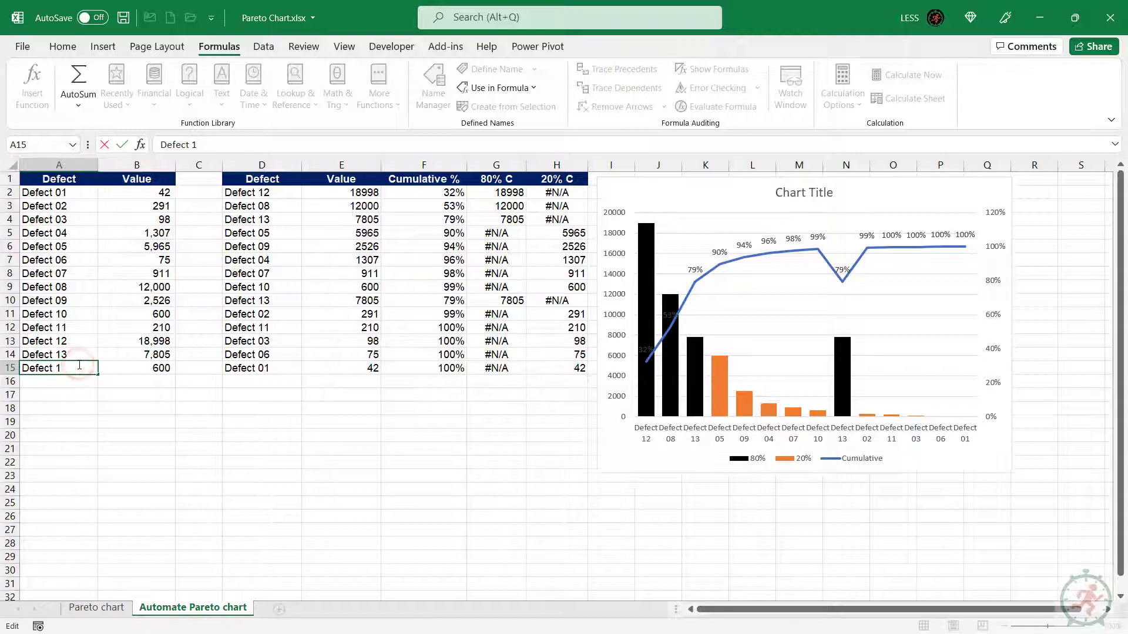
key("Return")
left_click(139, 386)
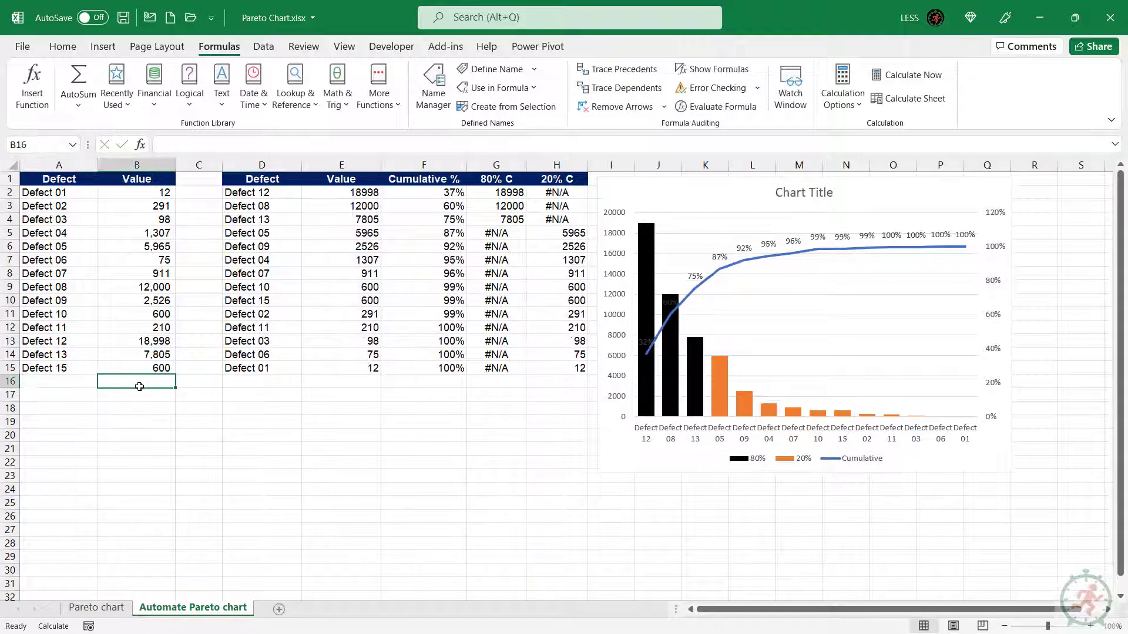
left_click(700, 464)
Move the chart left over columns D–H, remove its legend, and widen it.
left_click_drag(803, 470, 480, 463)
left_click(705, 204)
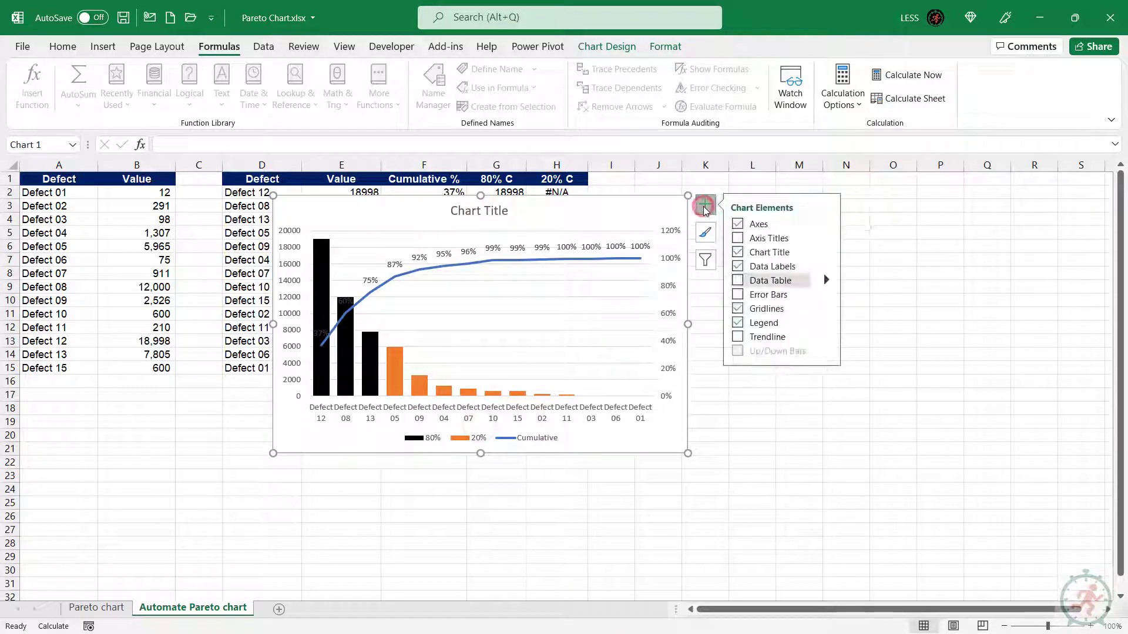
left_click(738, 322)
left_click_drag(688, 325, 783, 324)
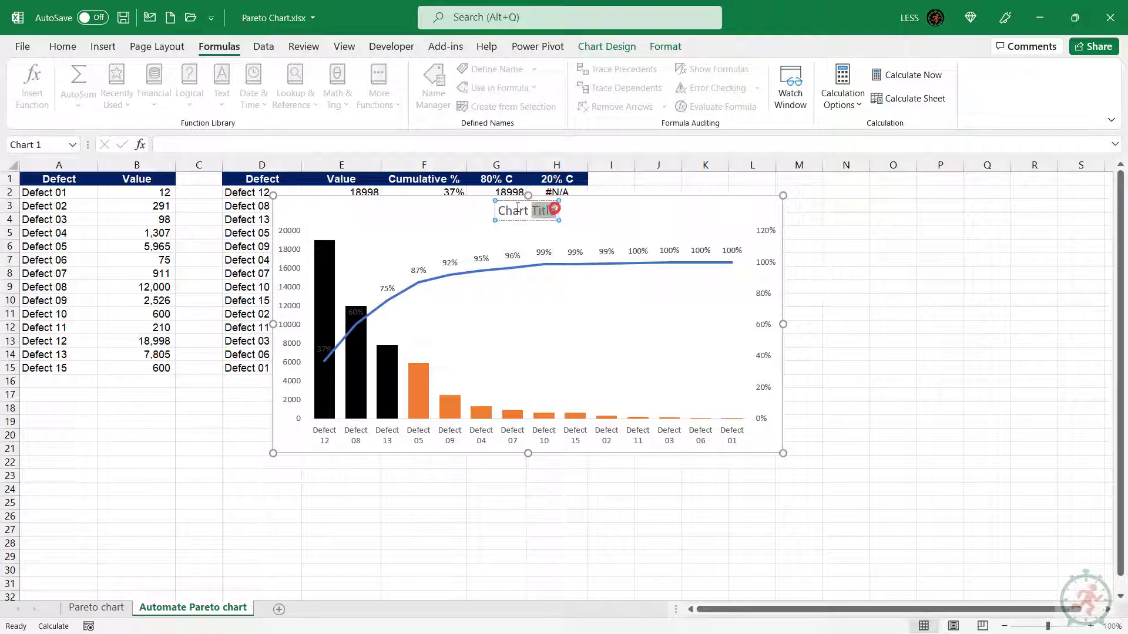
key("Escape")
key("Escape")
Set the secondary percentage axis maximum to 1.0 (100%).
left_click(669, 207)
right_click(764, 232)
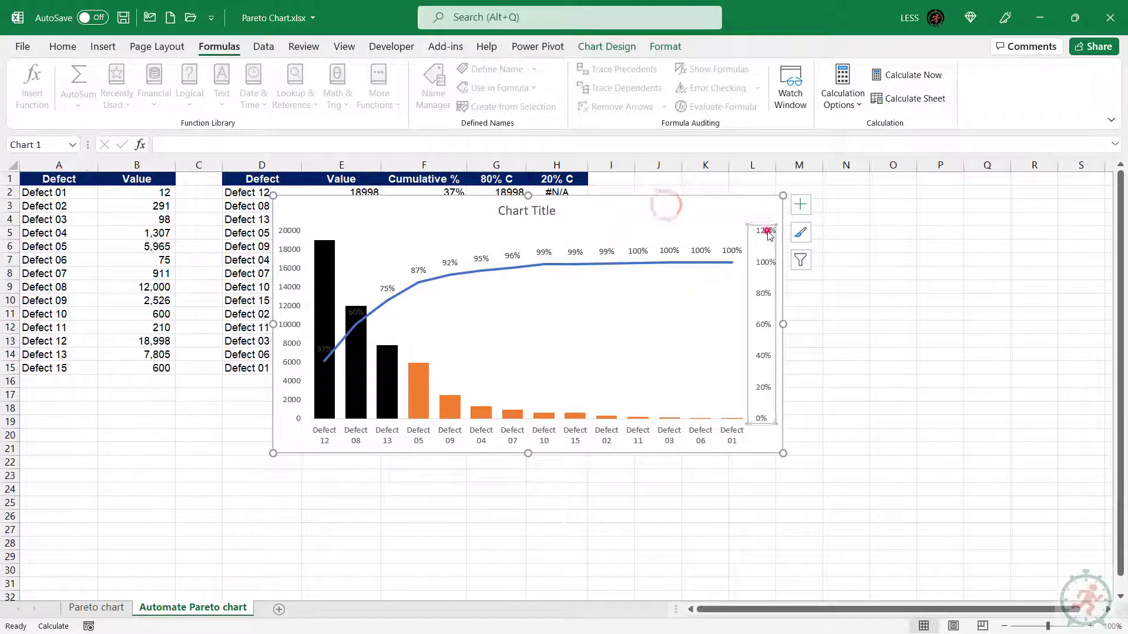
left_click(824, 410)
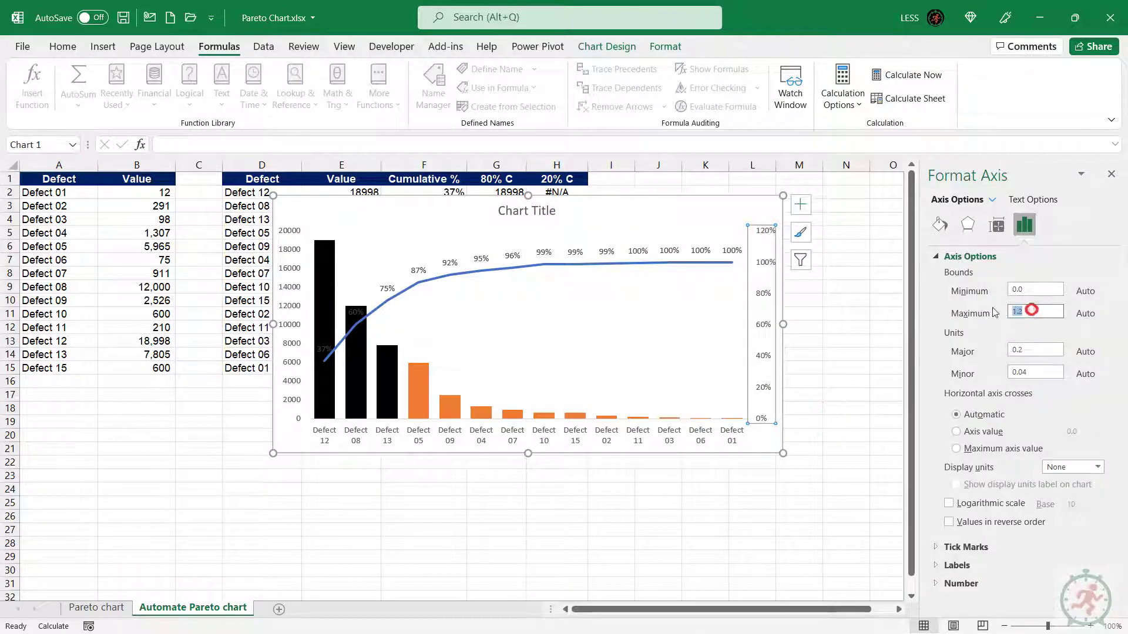
type("1")
key("Return")
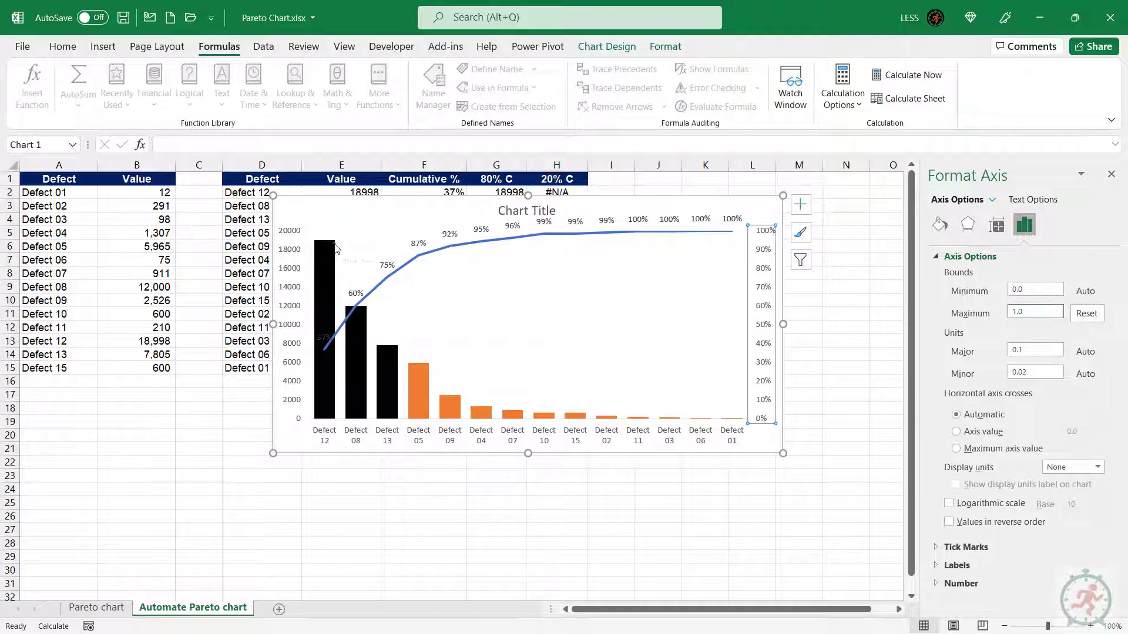